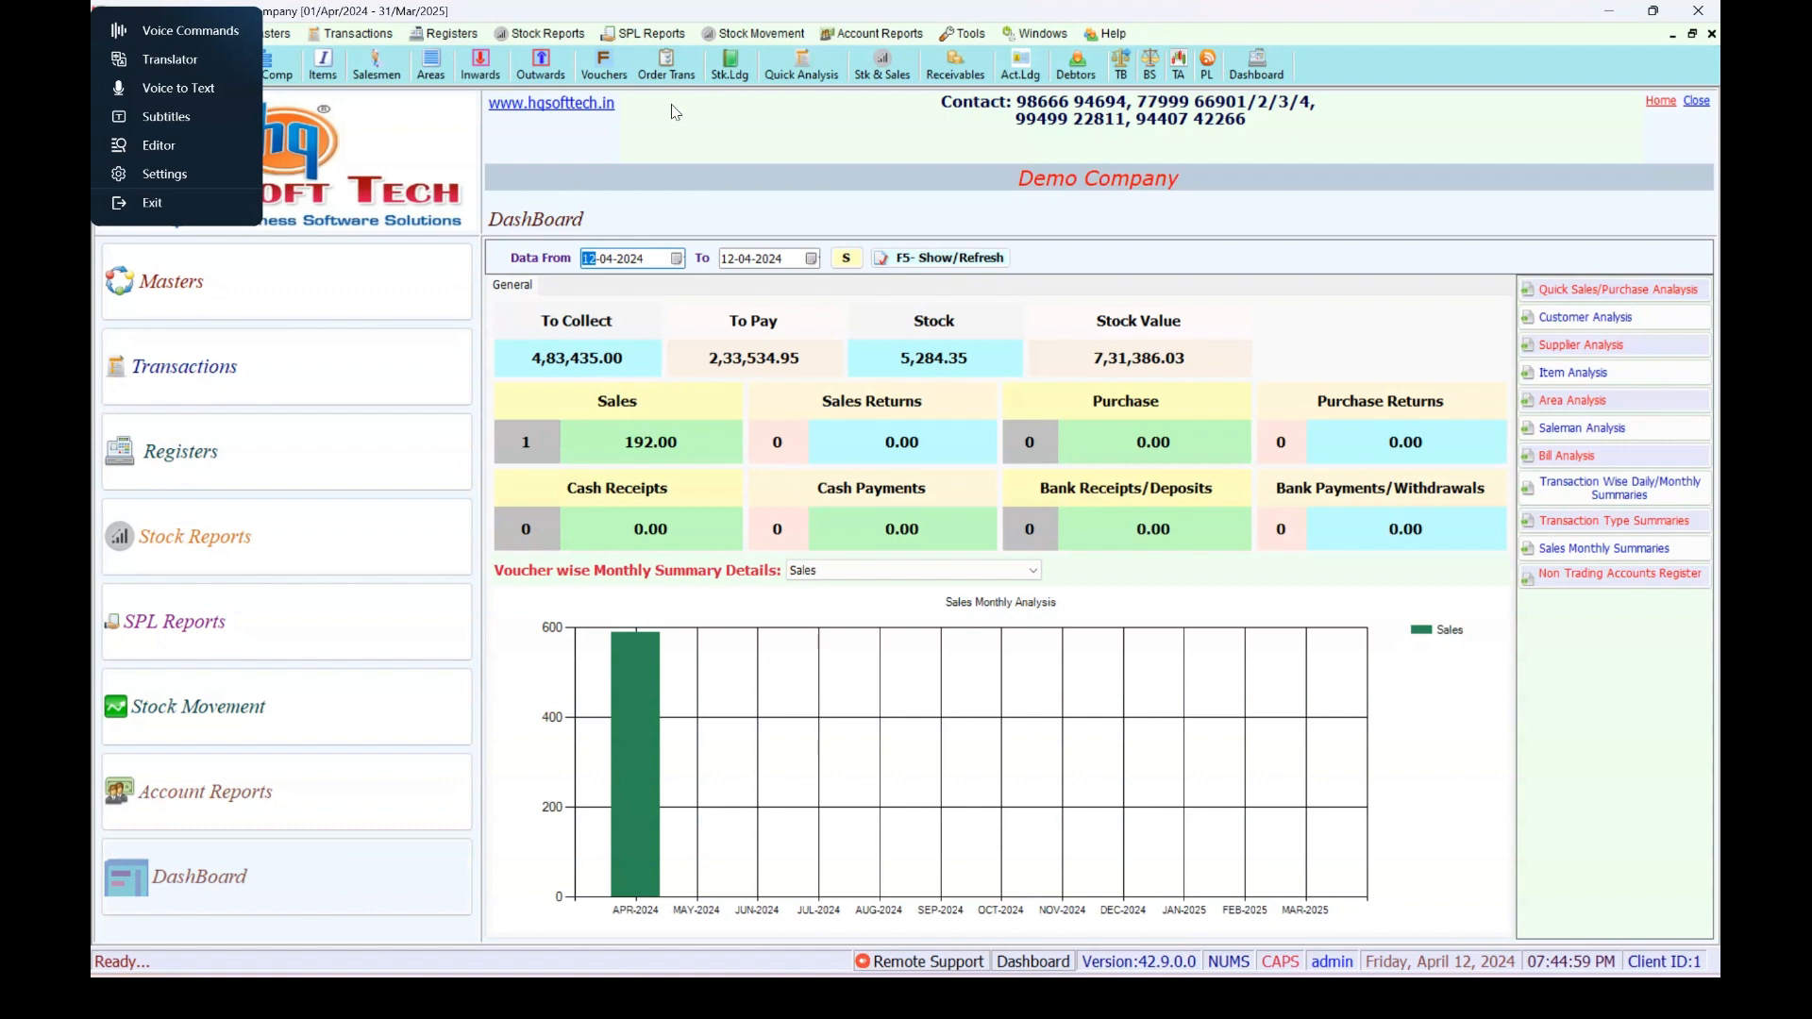
Open the stock outward entries for GST Sales and bring up their e-invoice and e-waybill management list.
{"action": "left_click", "coordinate": [209, 203]}
{"action": "left_click", "coordinate": [531, 72]}
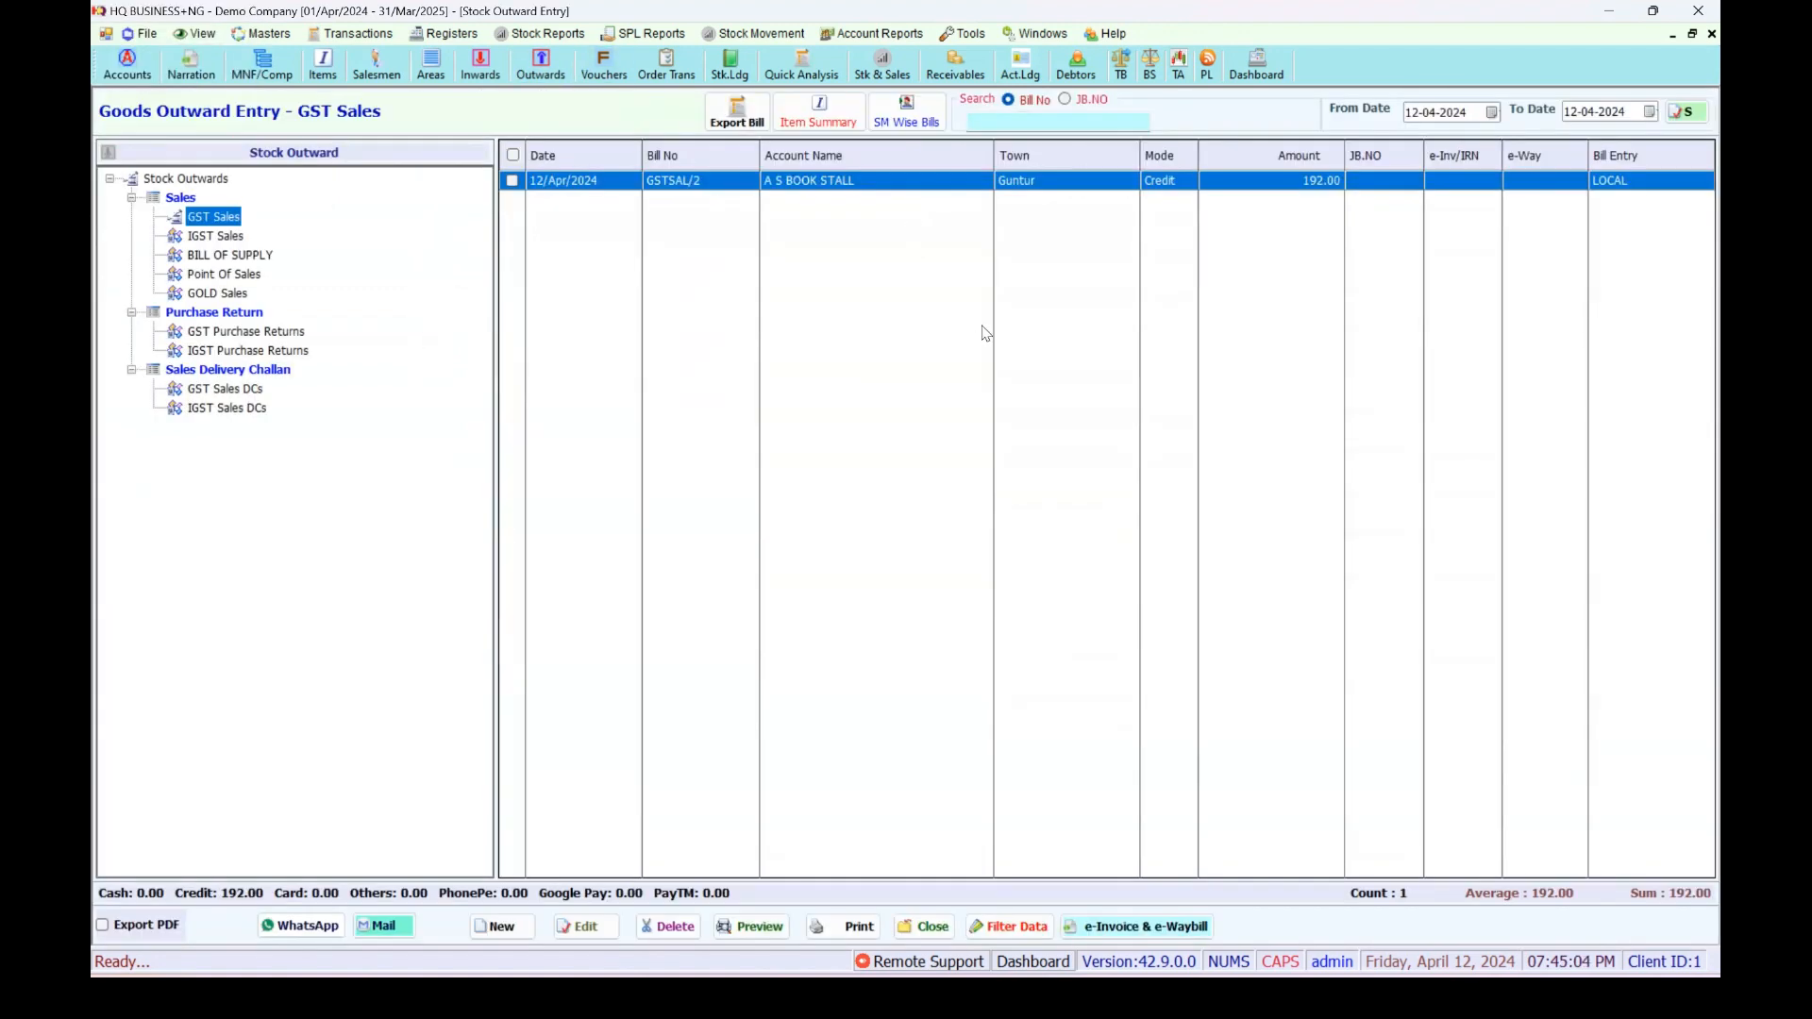
{"action": "left_click", "coordinate": [1159, 928]}
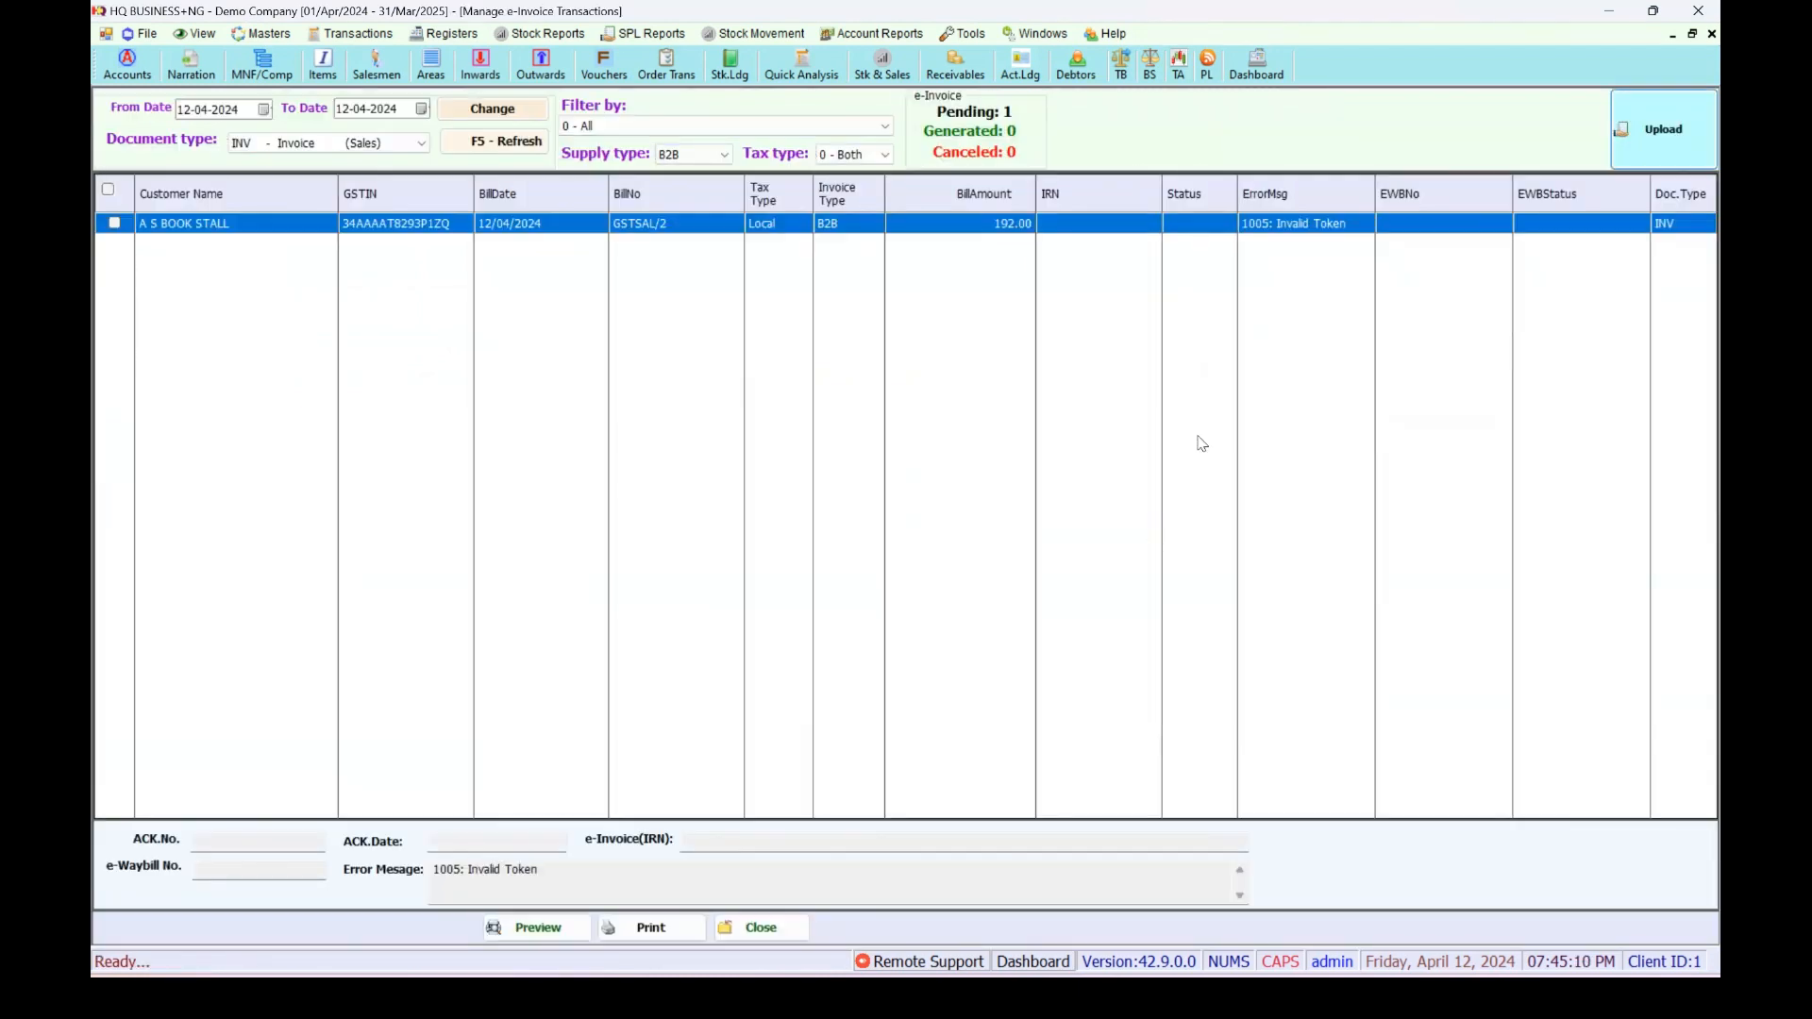
Set the From Date of the e-invoice list to 01-04-2024 and apply it.
{"action": "left_click", "coordinate": [243, 145]}
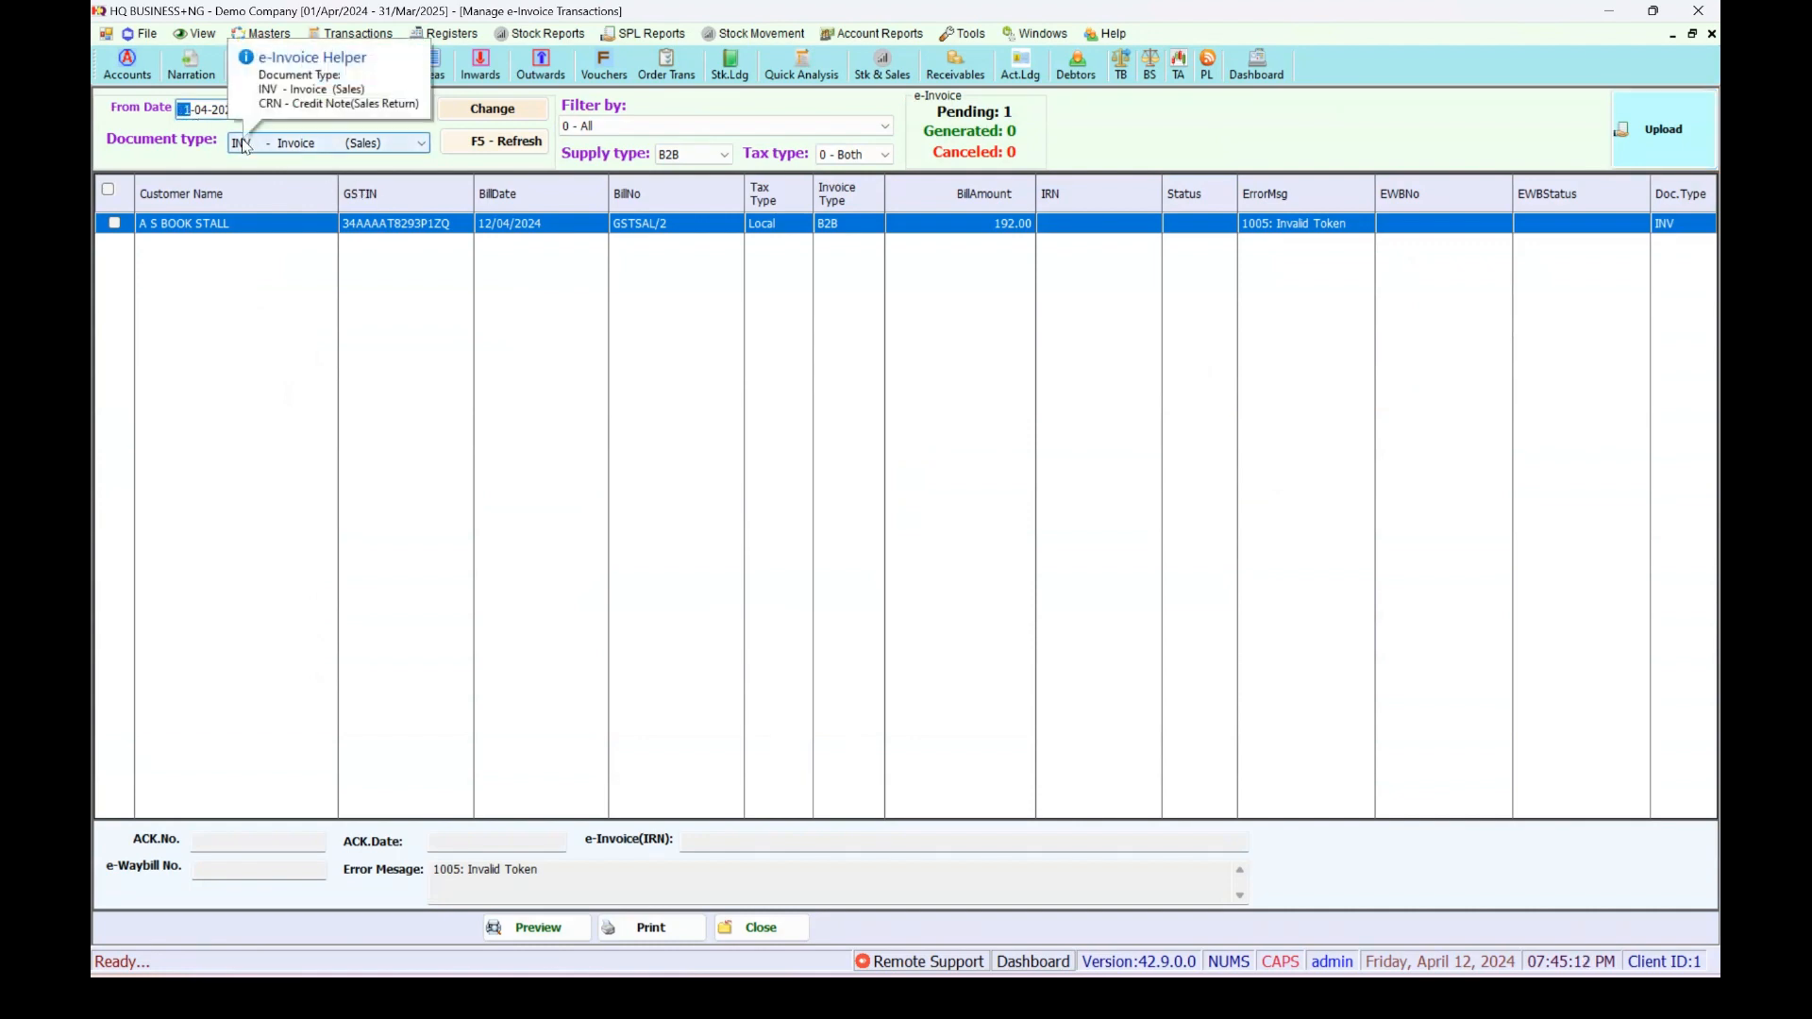
{"action": "left_click", "coordinate": [243, 147]}
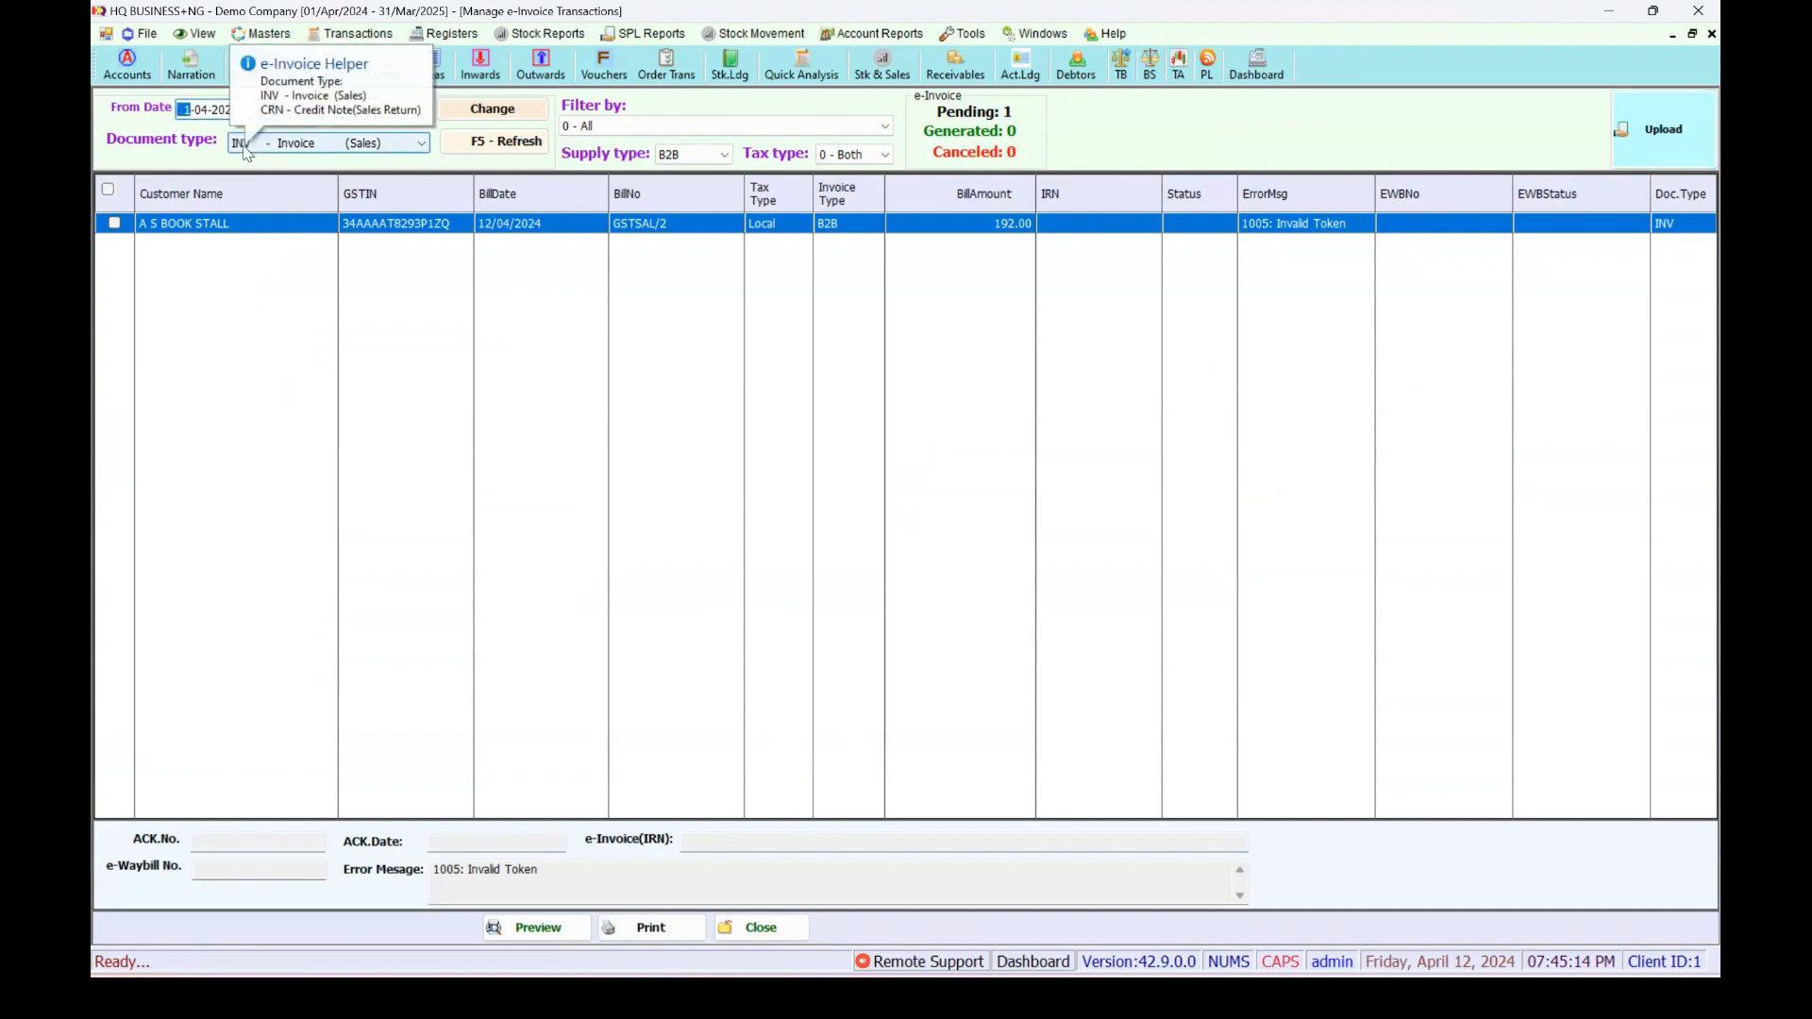
{"action": "key", "text": "Return"}
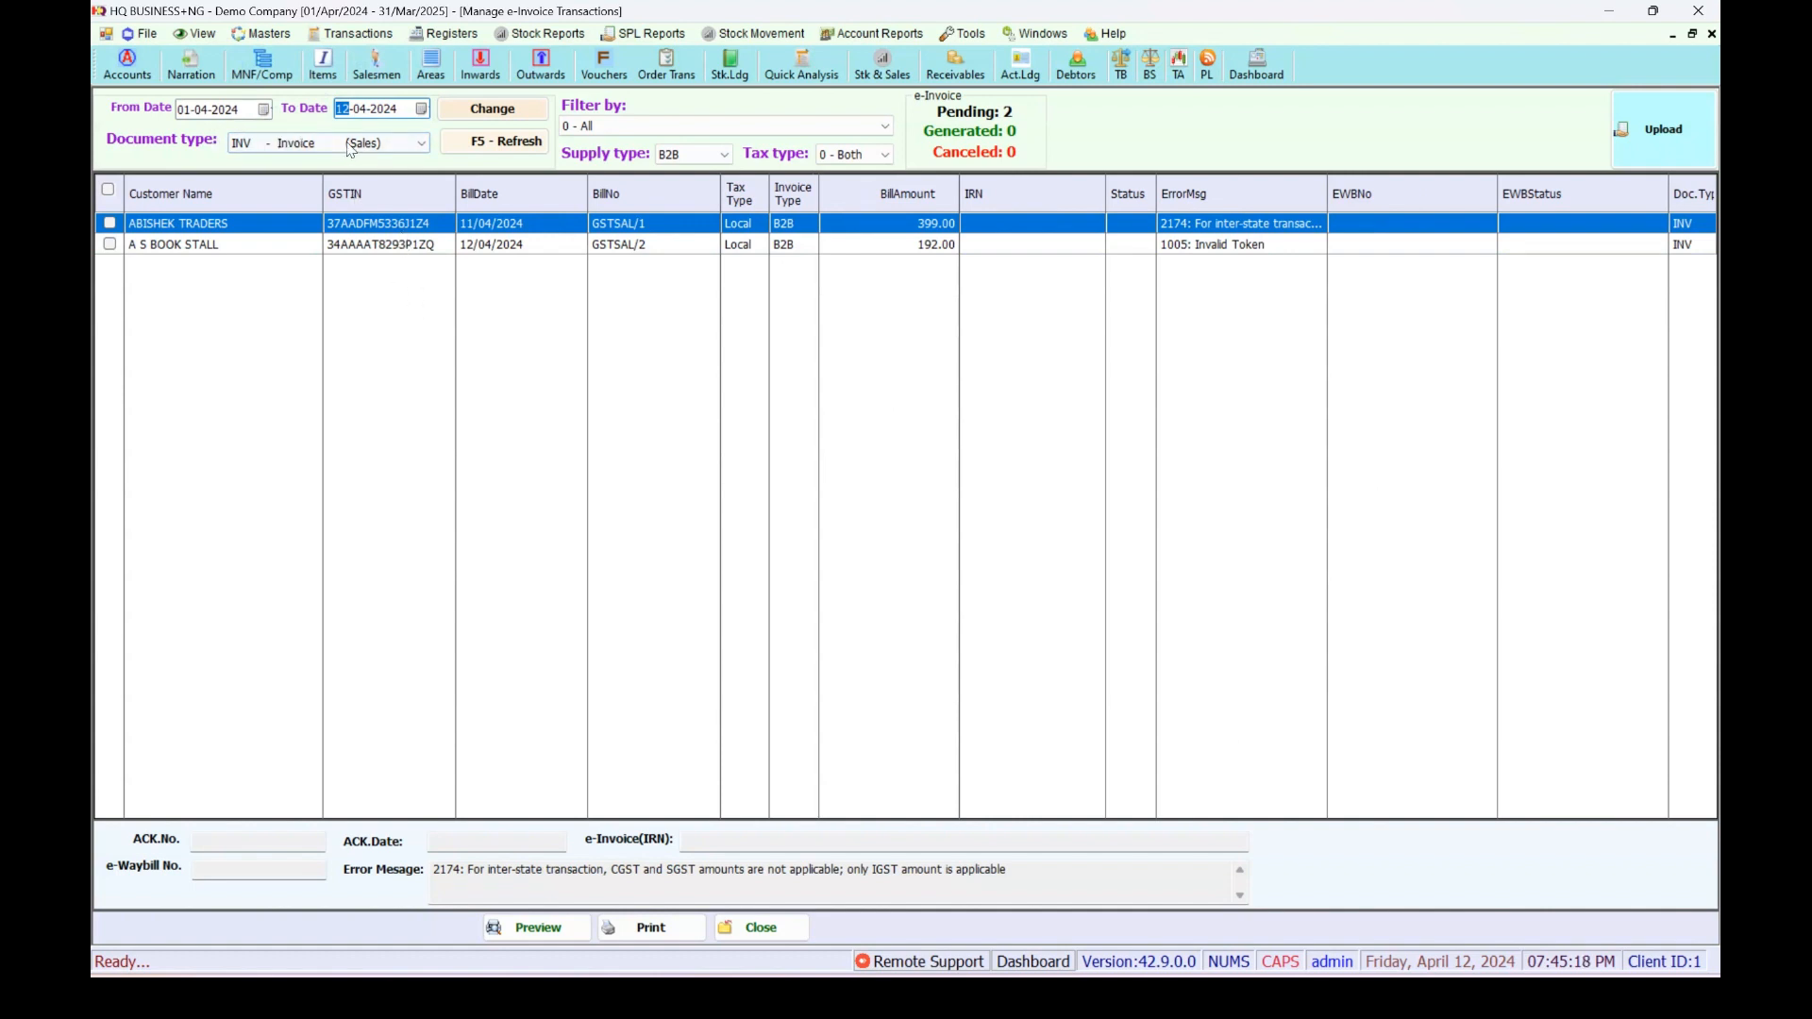
Select the A S BOOK STALL bill dated 12/04/2024 and open it in the e-invoice/e-waybill generation tool.
{"action": "left_click", "coordinate": [349, 251]}
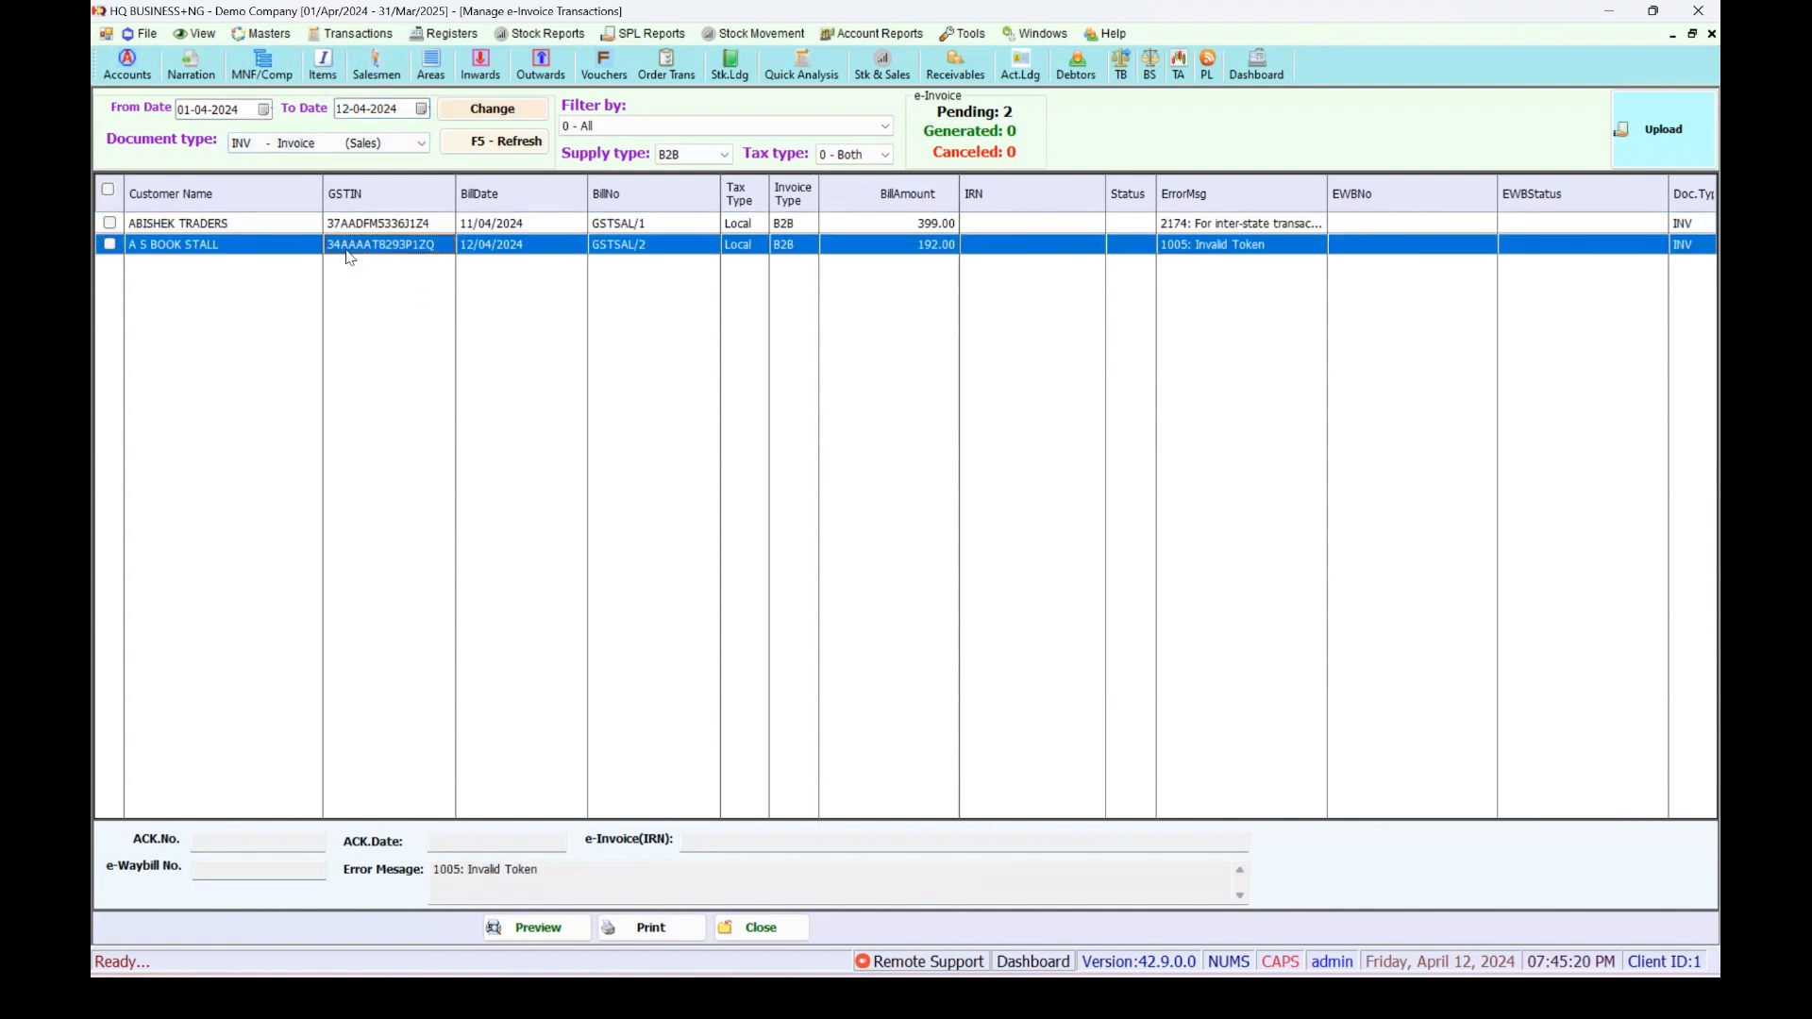
{"action": "left_click", "coordinate": [352, 229]}
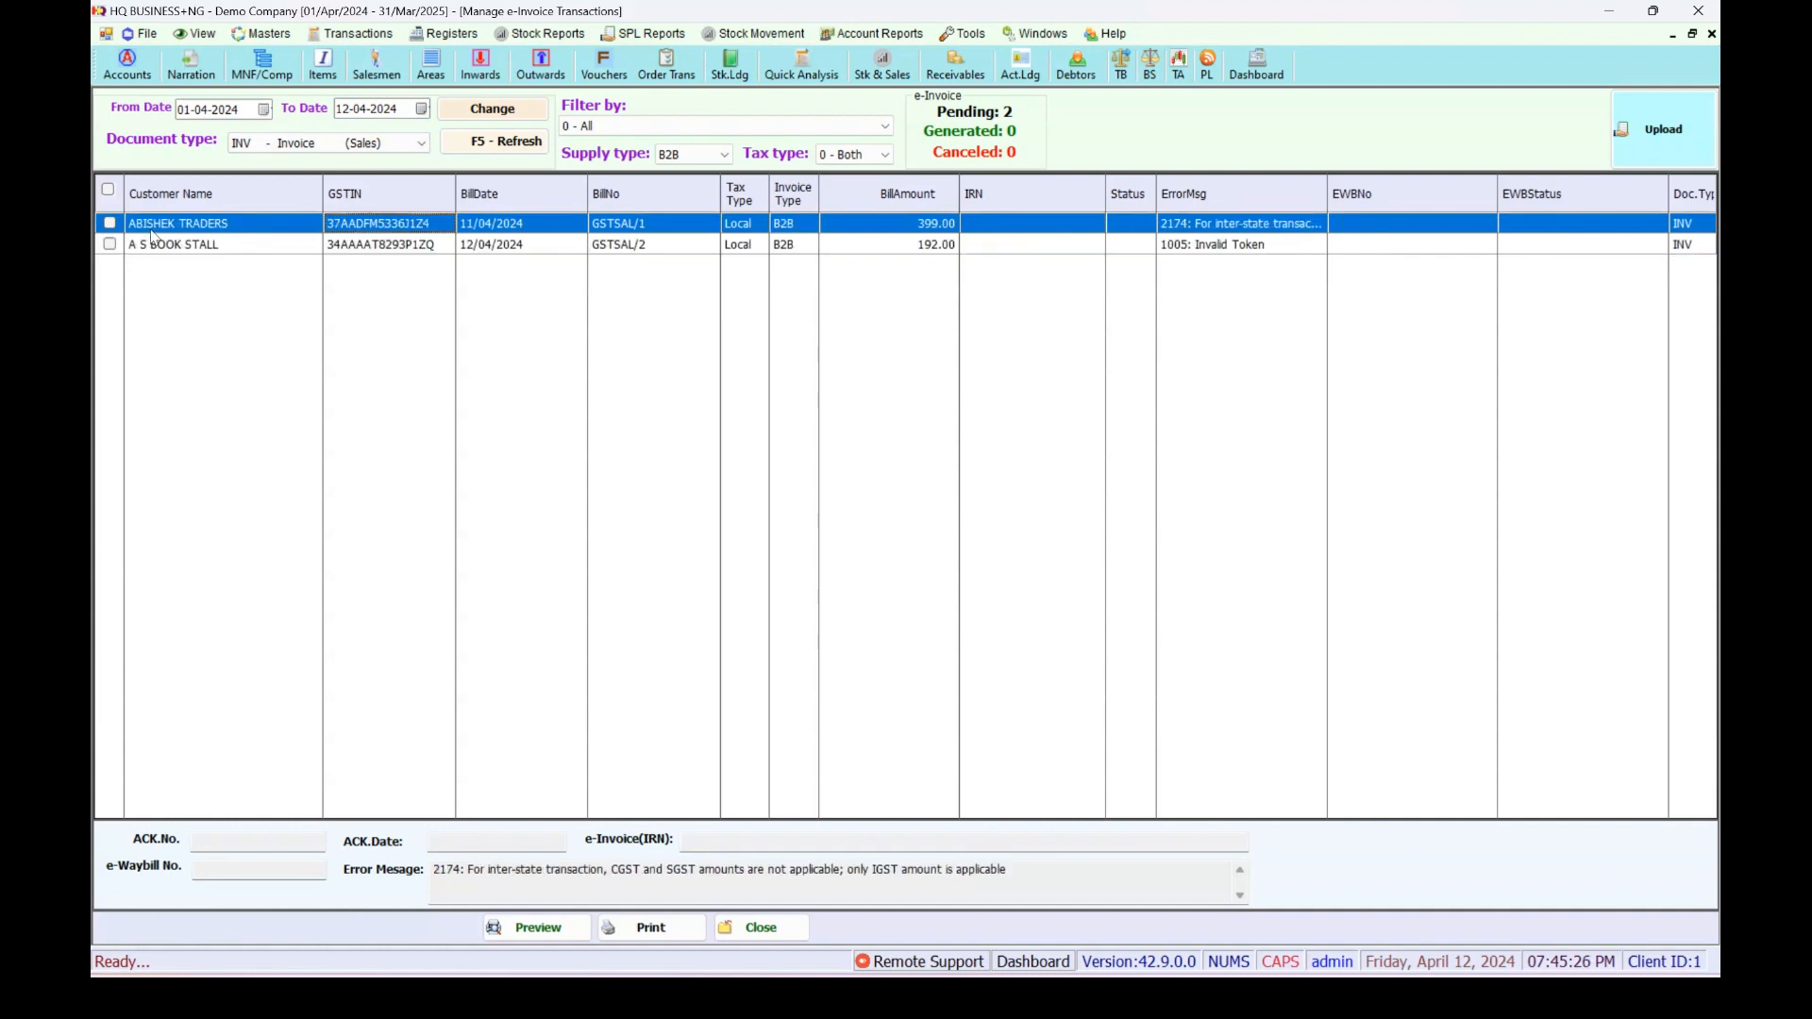
{"action": "left_click", "coordinate": [105, 191]}
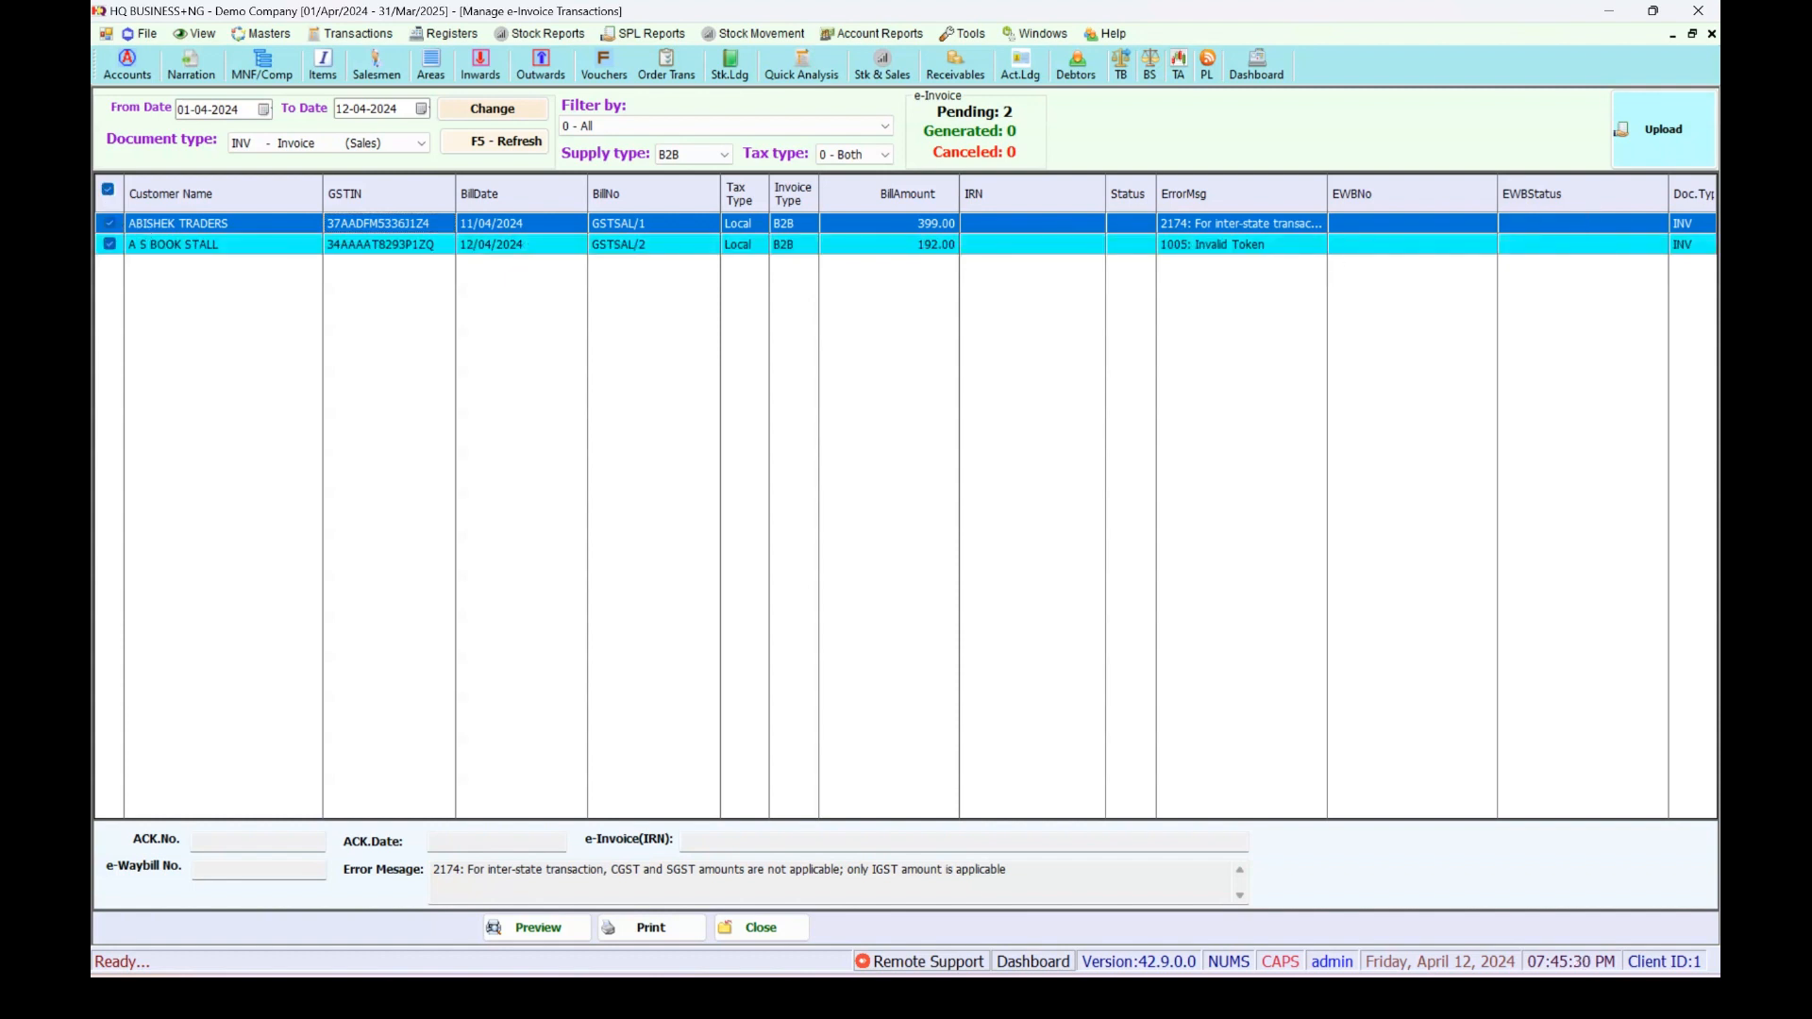
{"action": "left_click", "coordinate": [108, 190]}
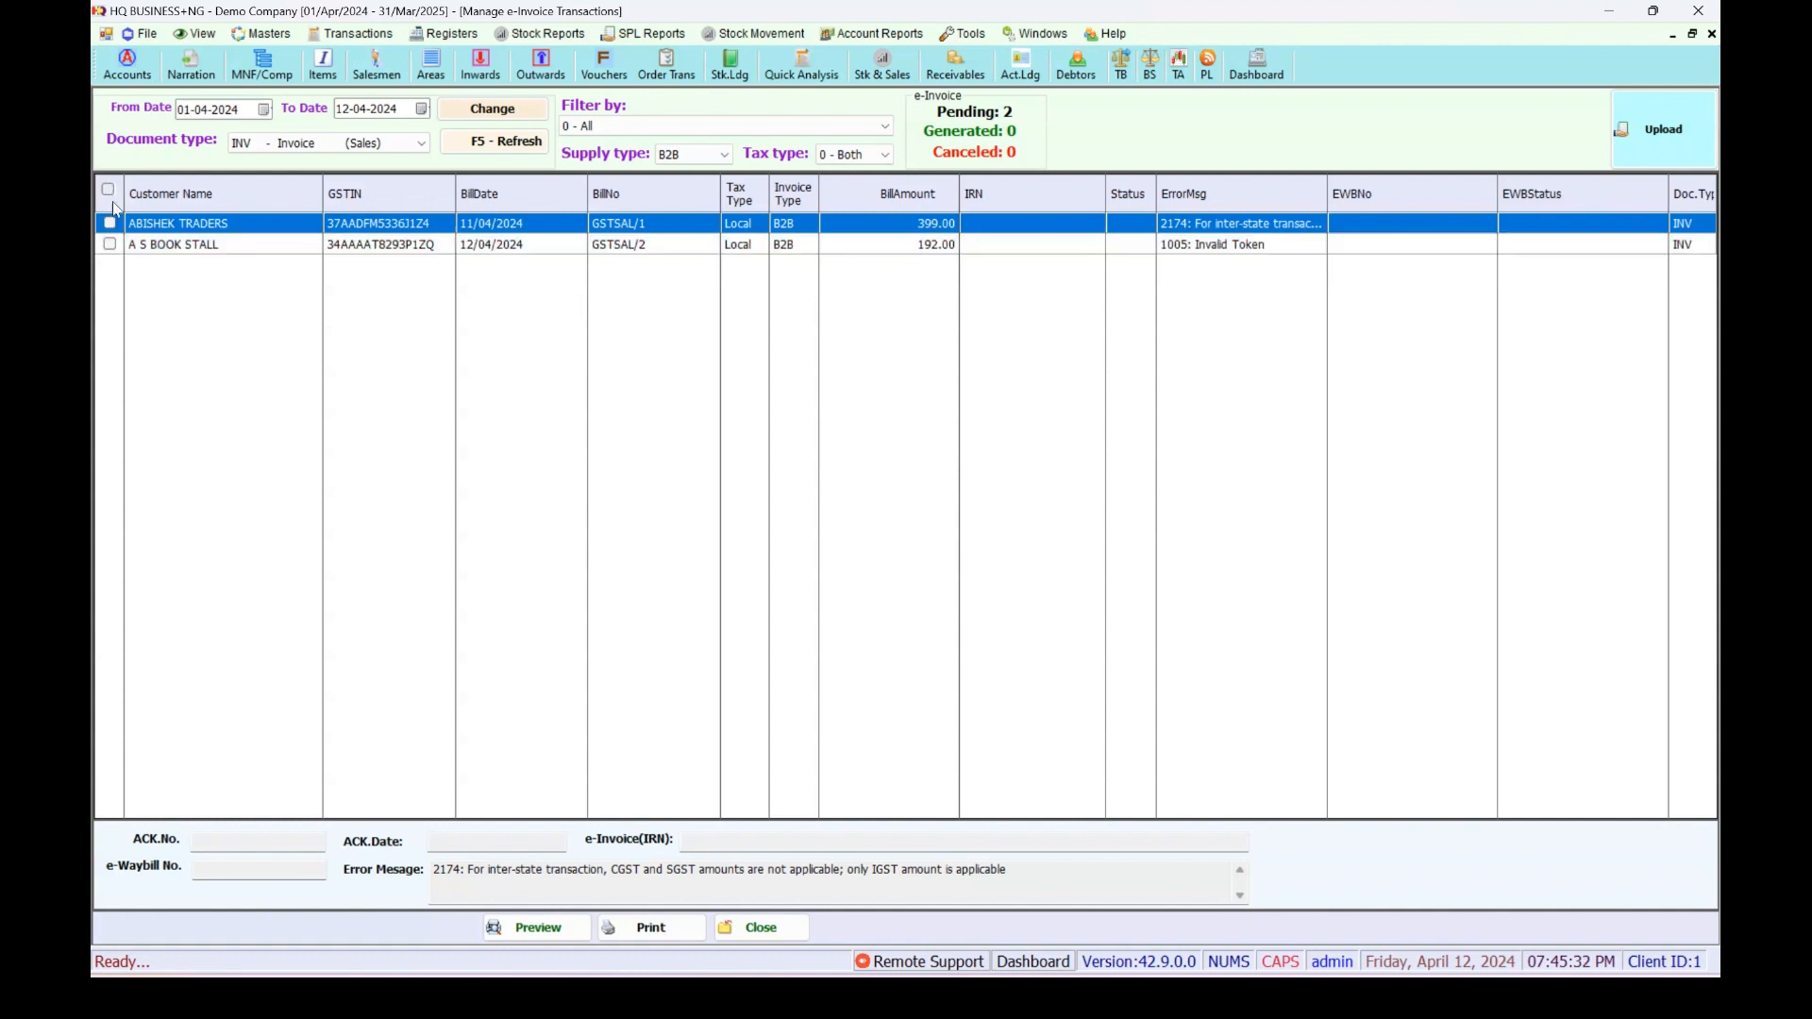
{"action": "left_click", "coordinate": [563, 247]}
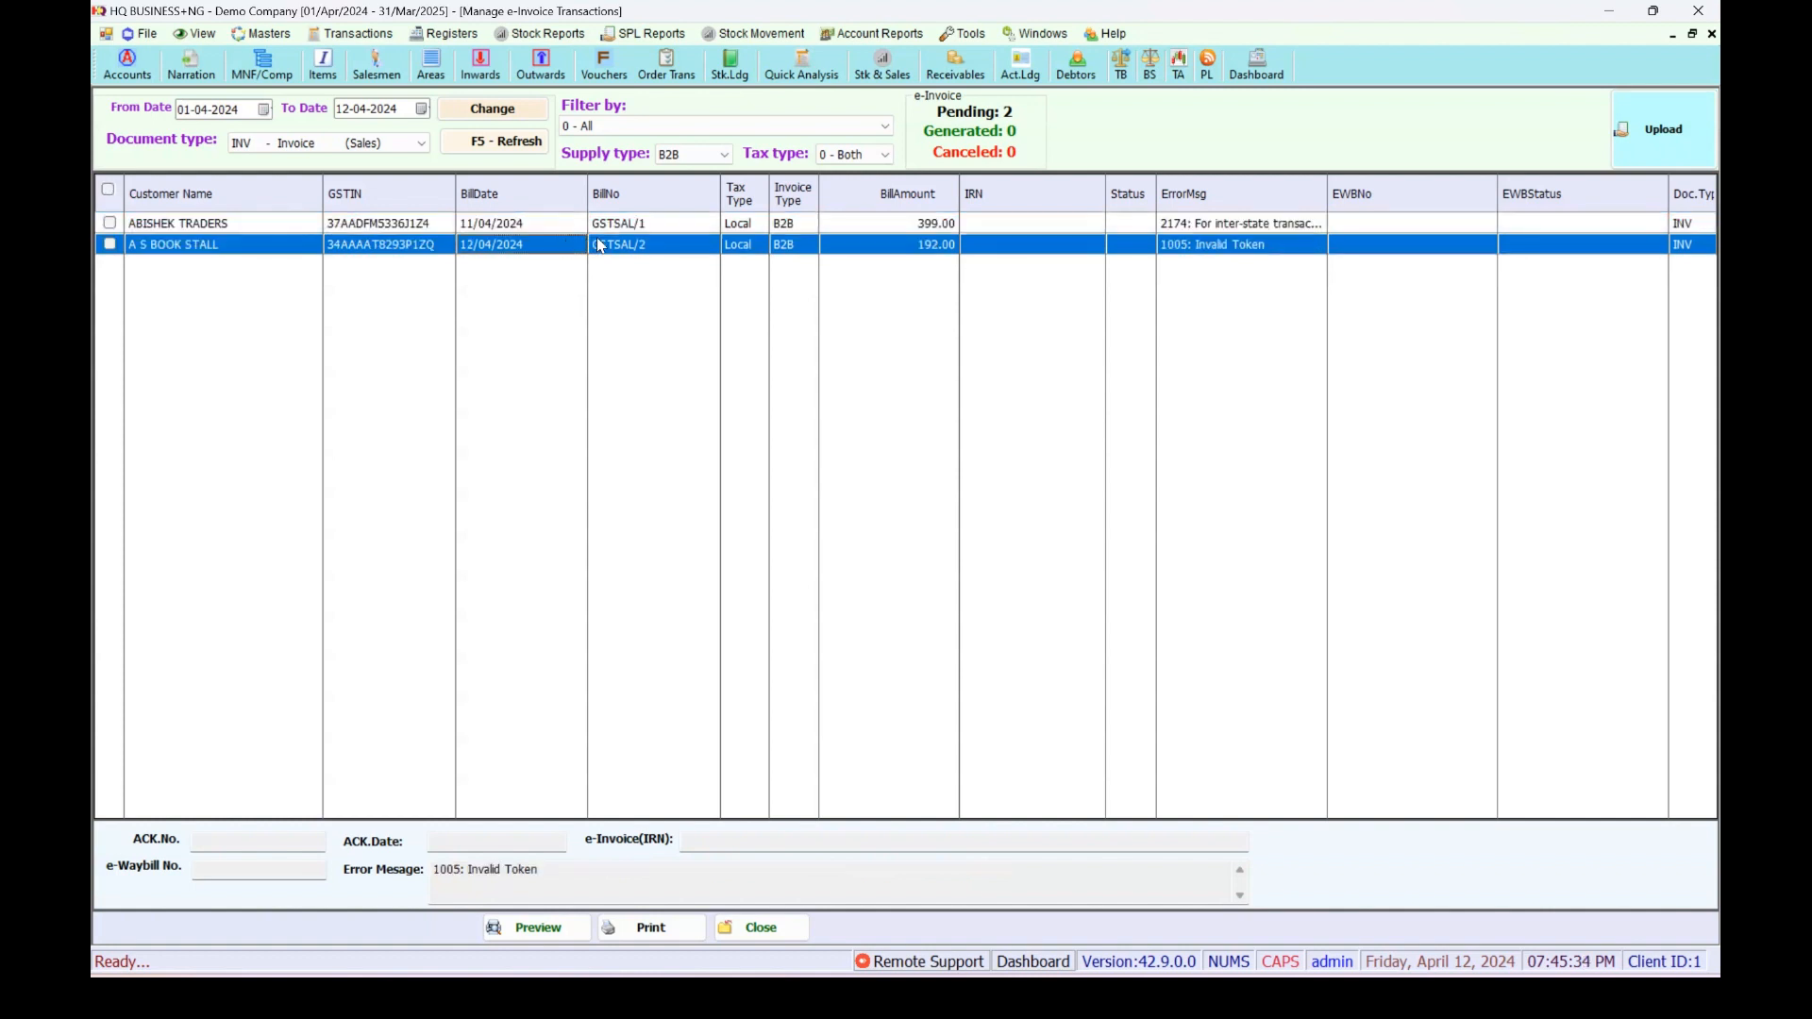
{"action": "left_click", "coordinate": [1686, 160]}
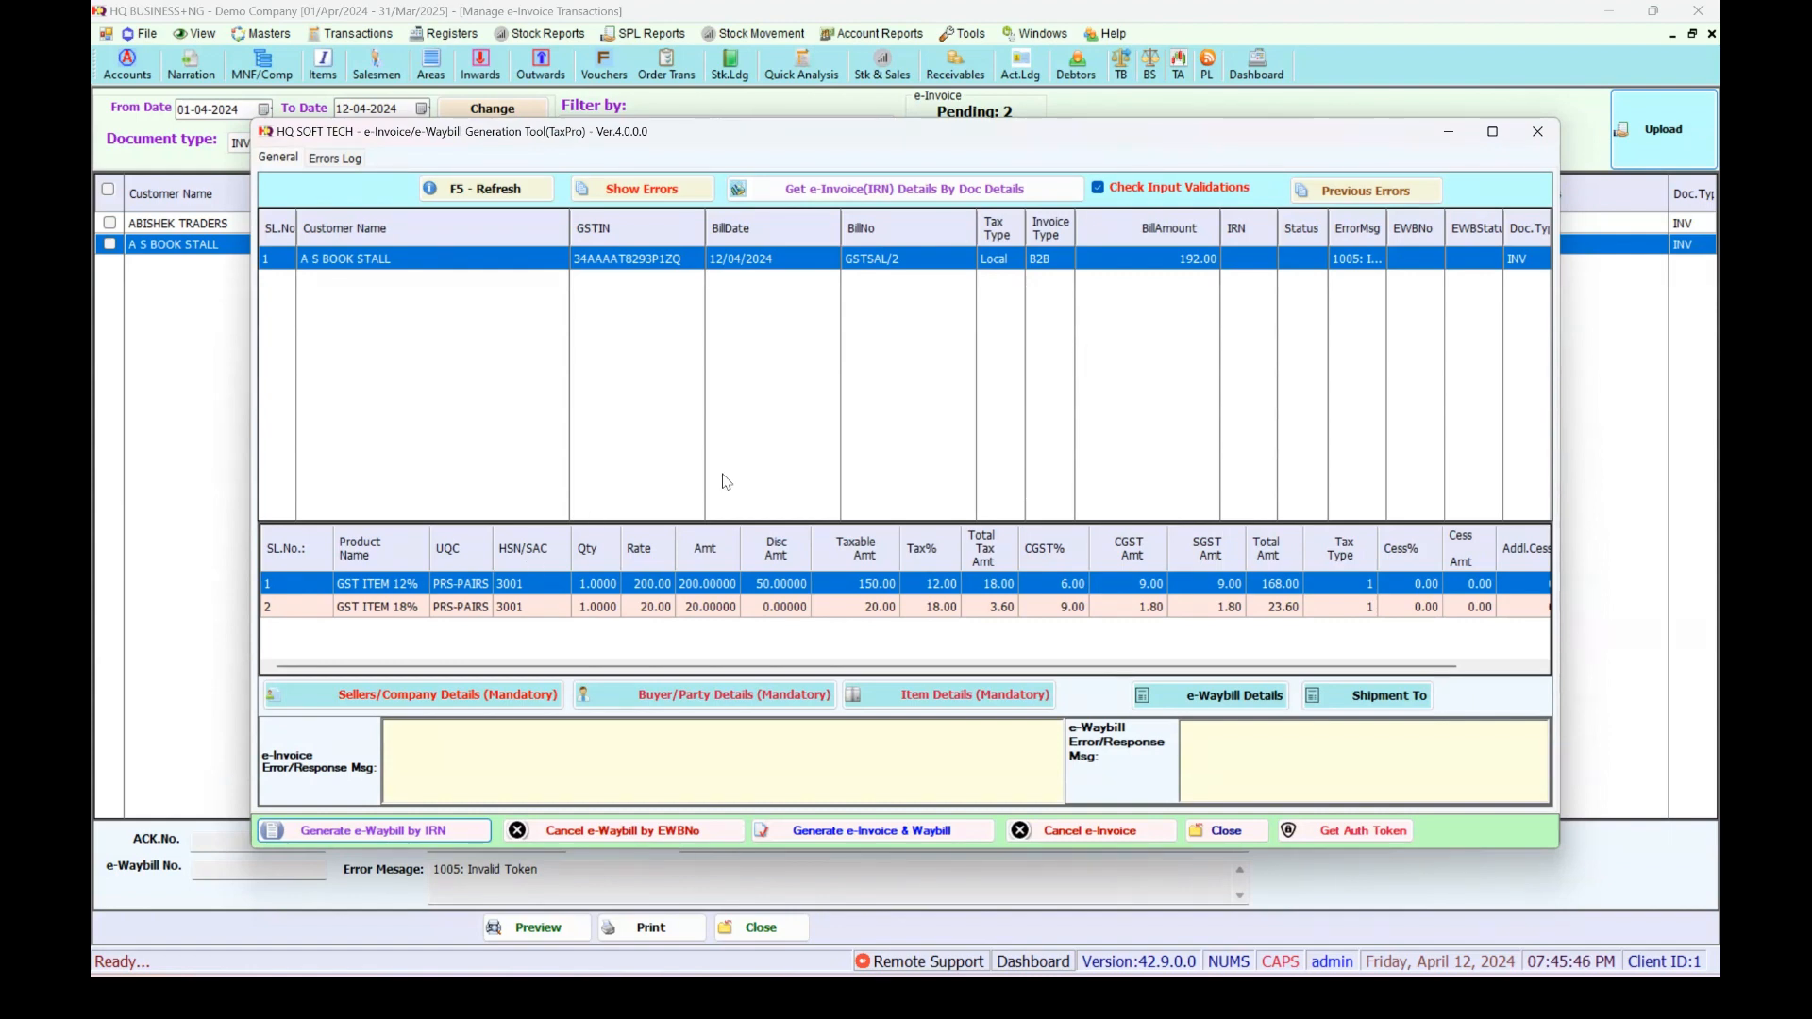
Review the mandatory seller/company details: GSTIN, trade name, address, town, state and pincode.
{"action": "left_click", "coordinate": [462, 699]}
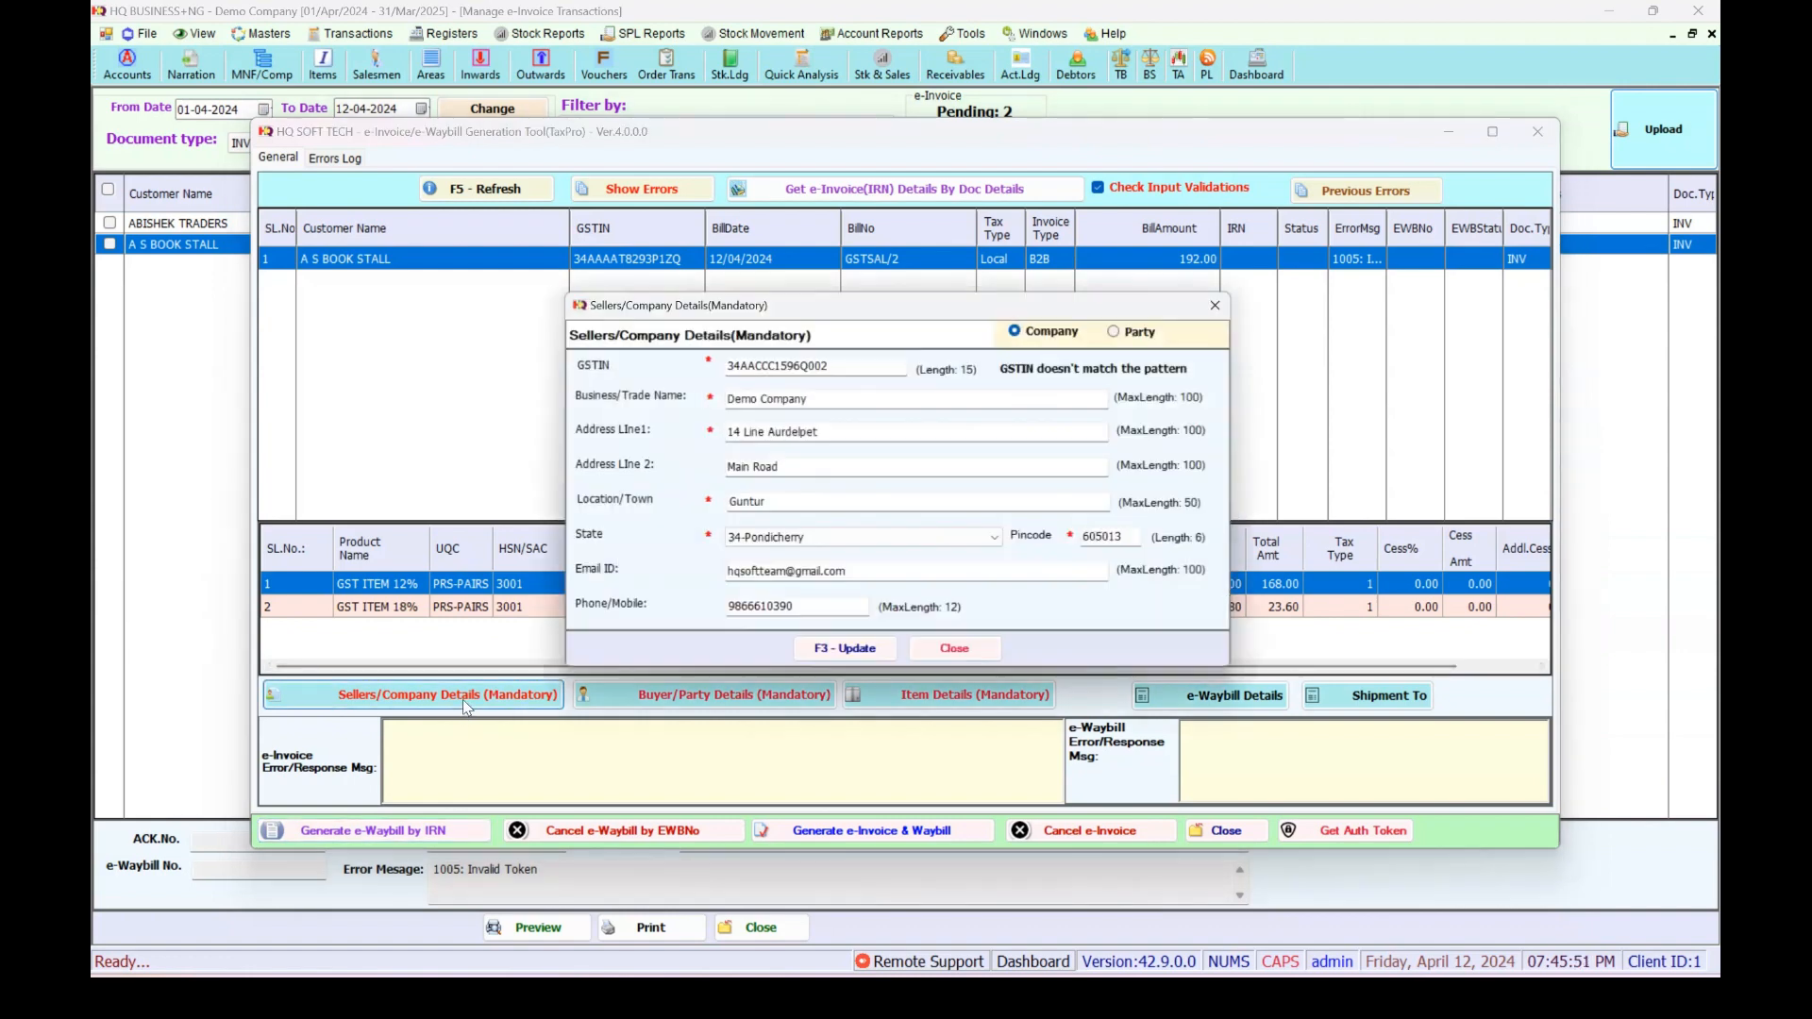
{"action": "left_click", "coordinate": [829, 401]}
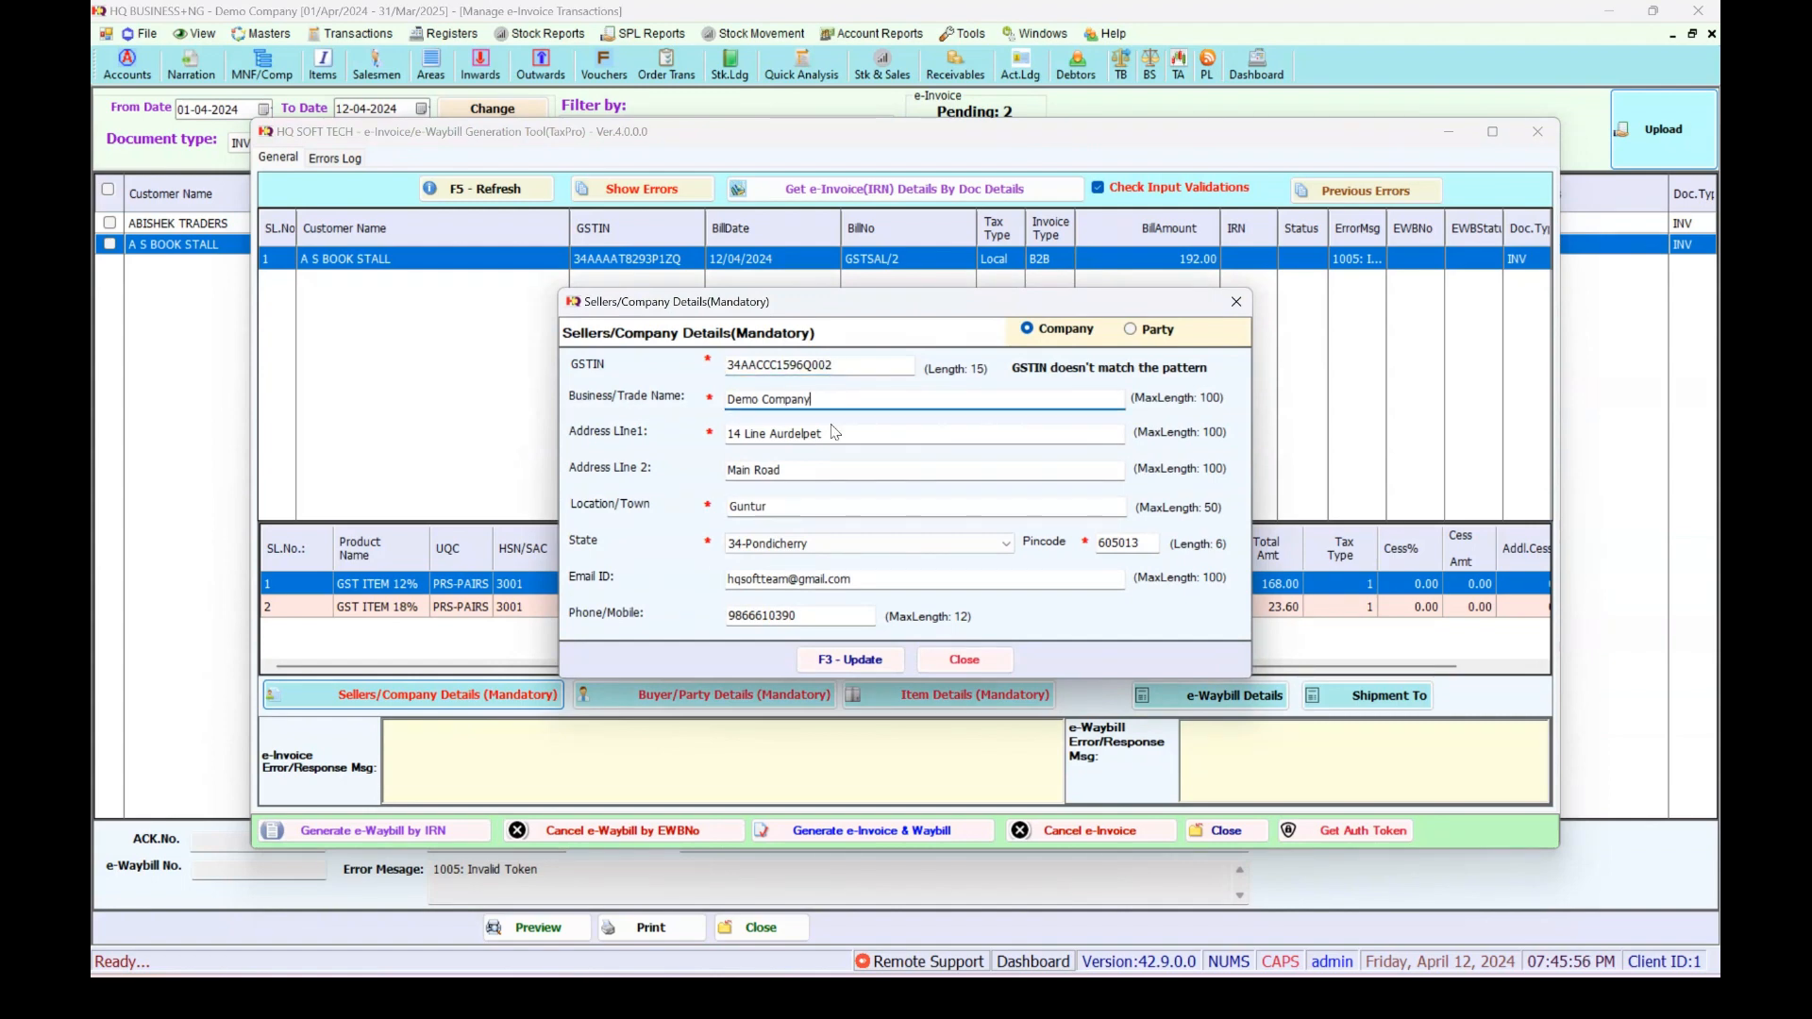
{"action": "left_click", "coordinate": [833, 431]}
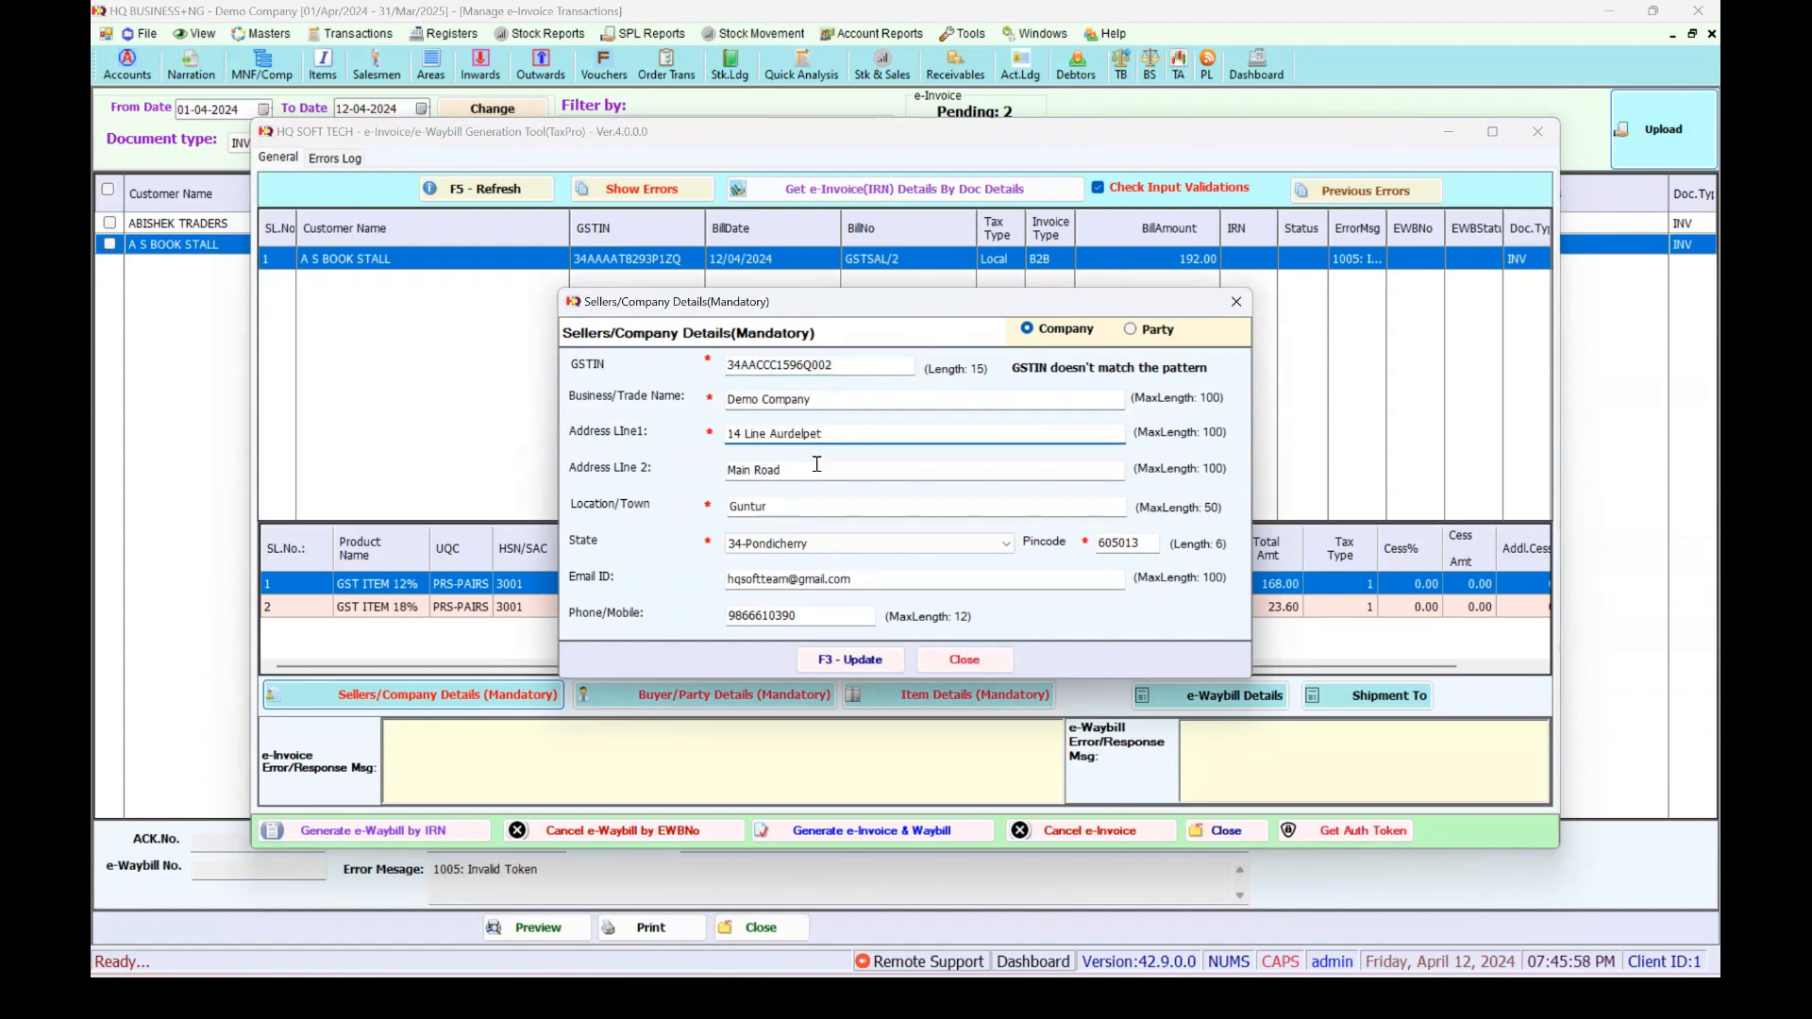
{"action": "left_click", "coordinate": [827, 367]}
{"action": "left_click", "coordinate": [830, 404]}
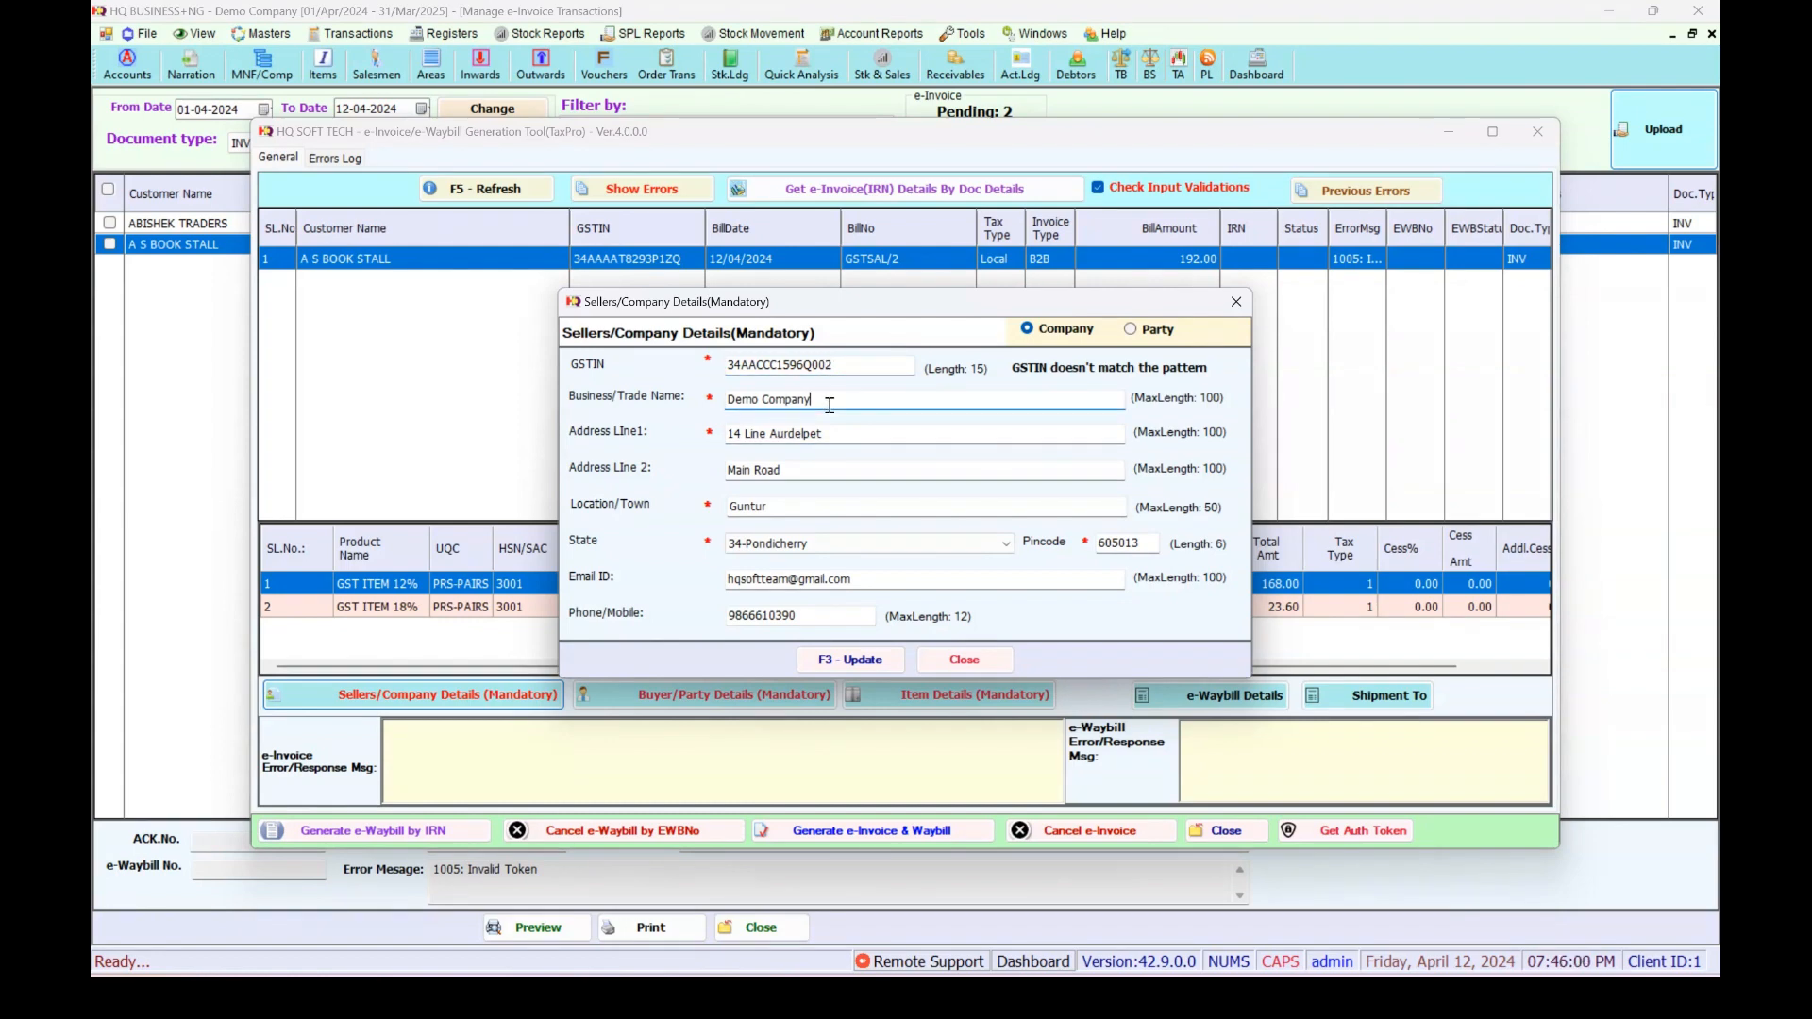
{"action": "left_click", "coordinate": [829, 439]}
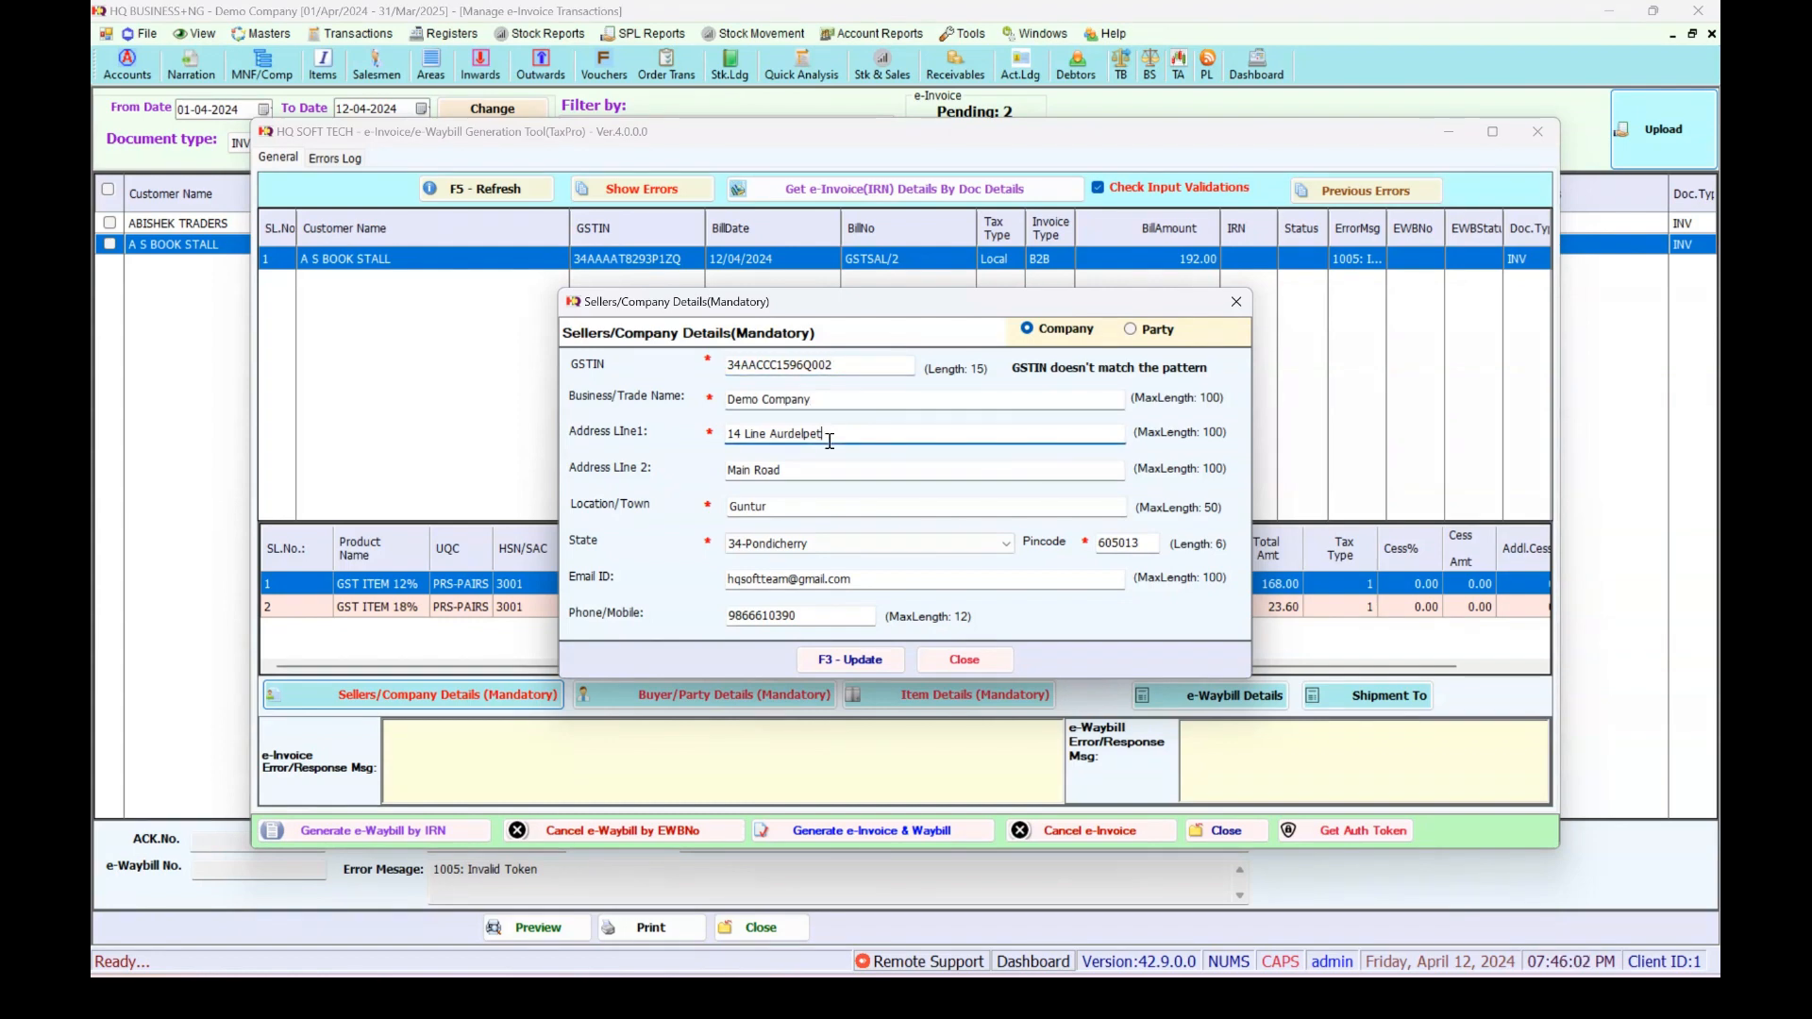
{"action": "left_click", "coordinate": [812, 510]}
{"action": "left_click", "coordinate": [1100, 550]}
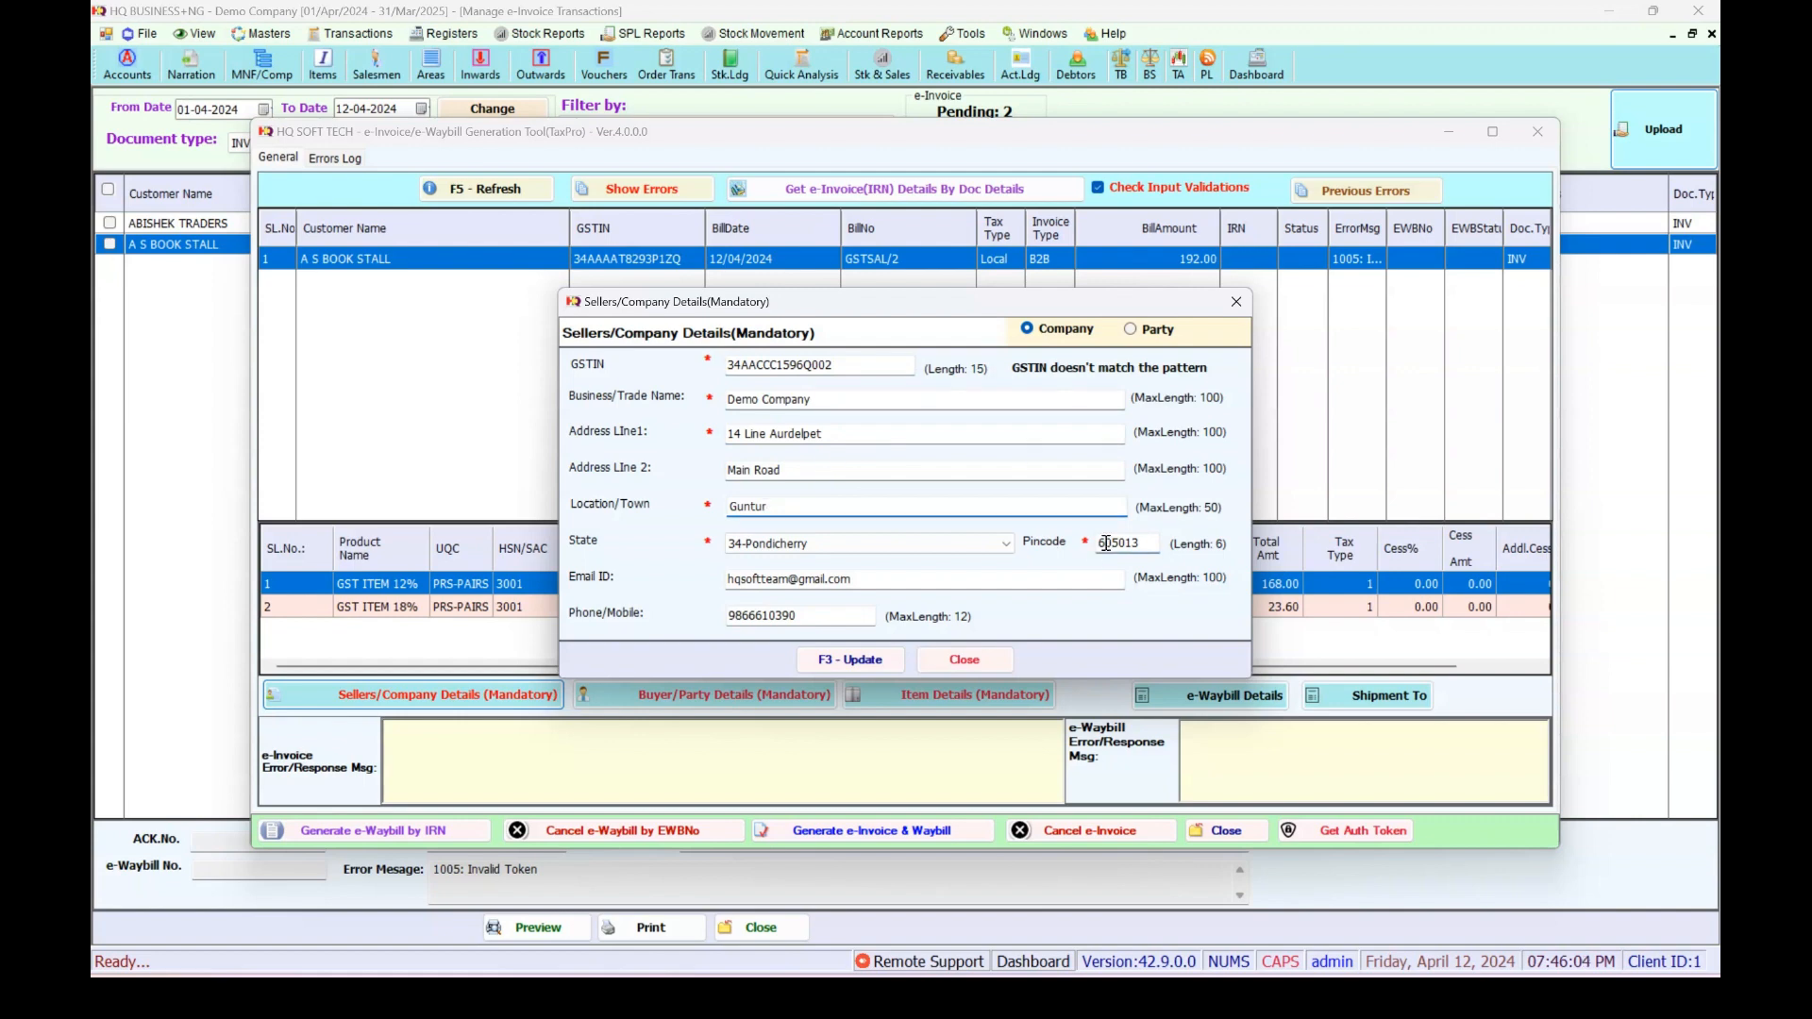
{"action": "double_click", "coordinate": [874, 545]}
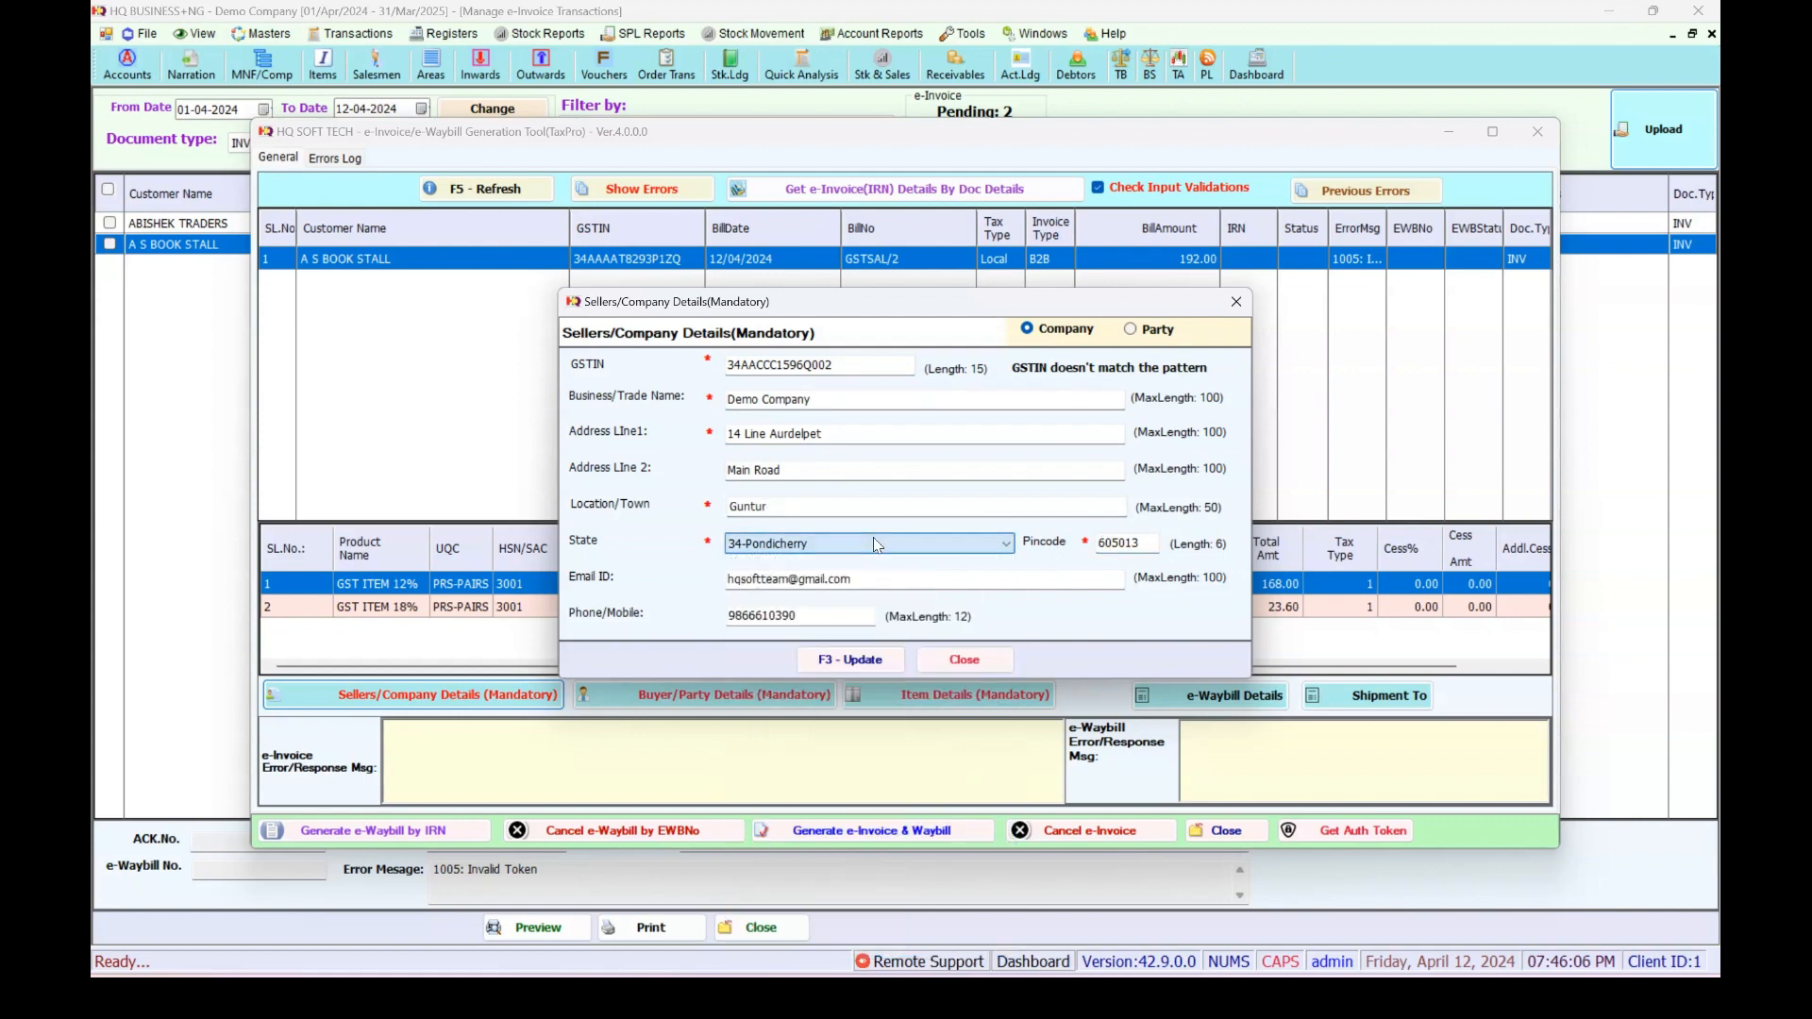
Try to update the seller/company details and close the form.
{"action": "left_click", "coordinate": [870, 660]}
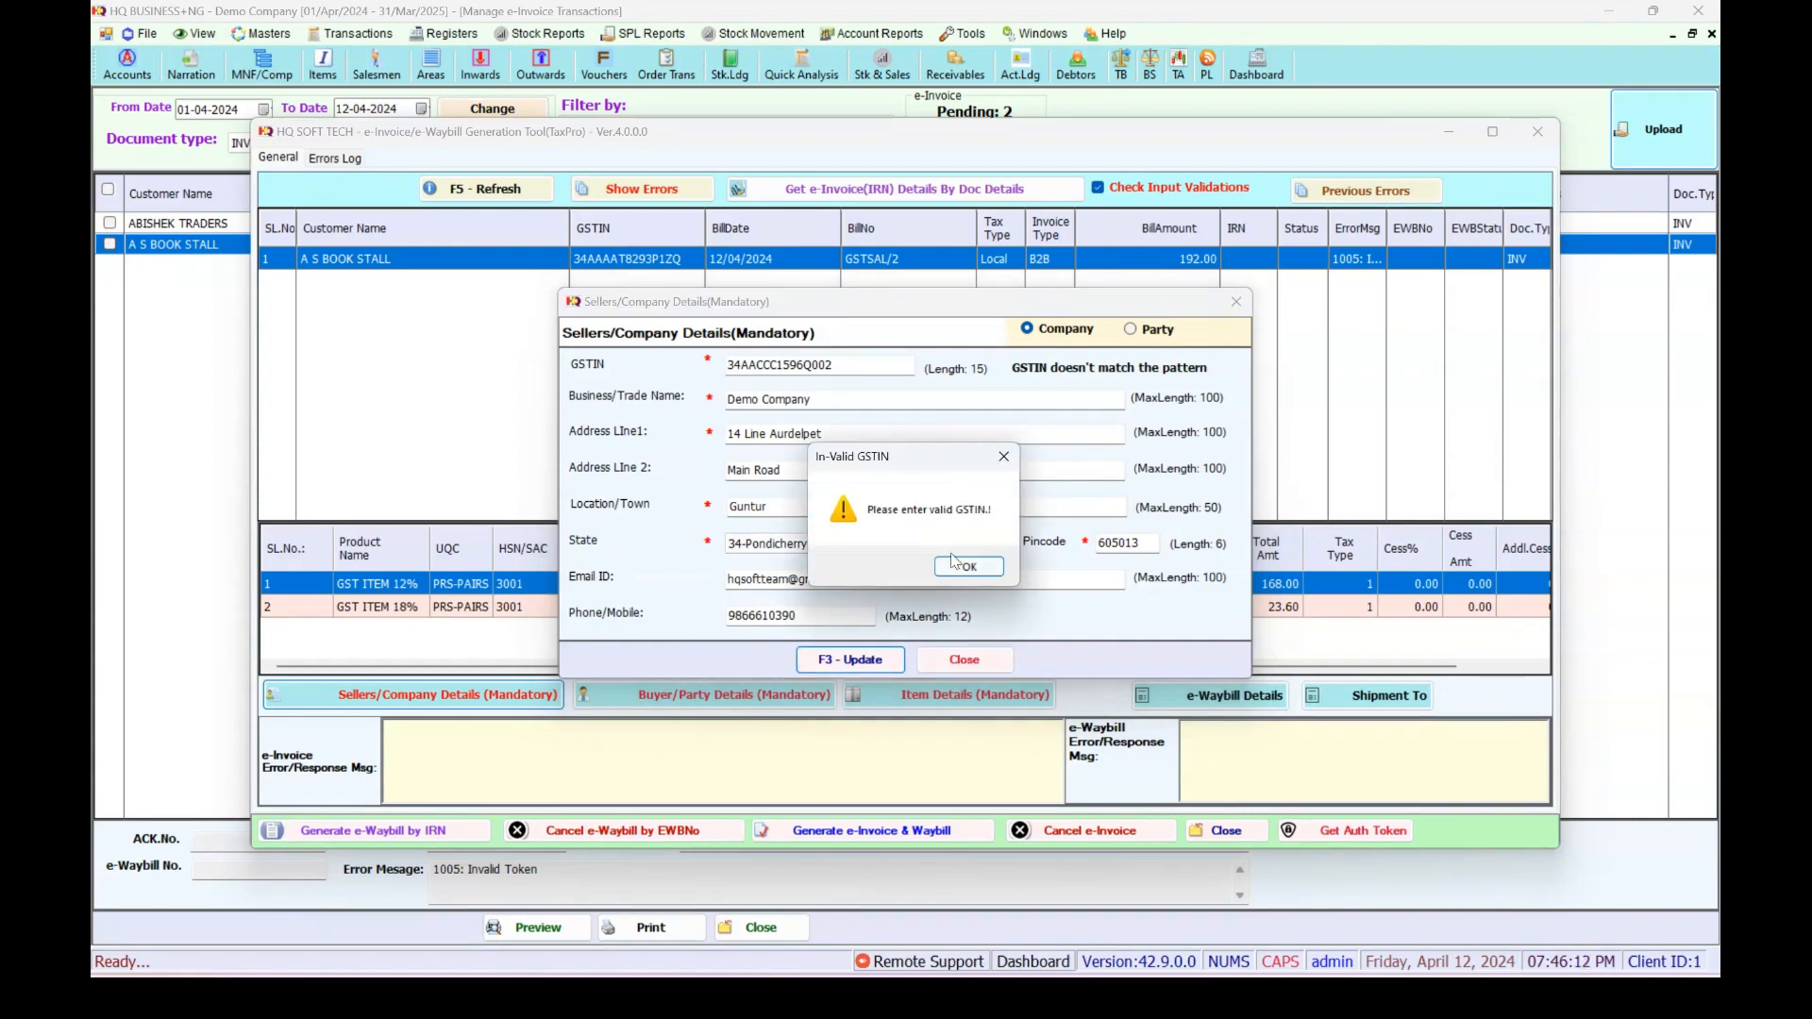
{"action": "left_click", "coordinate": [967, 567]}
{"action": "left_click", "coordinate": [964, 660]}
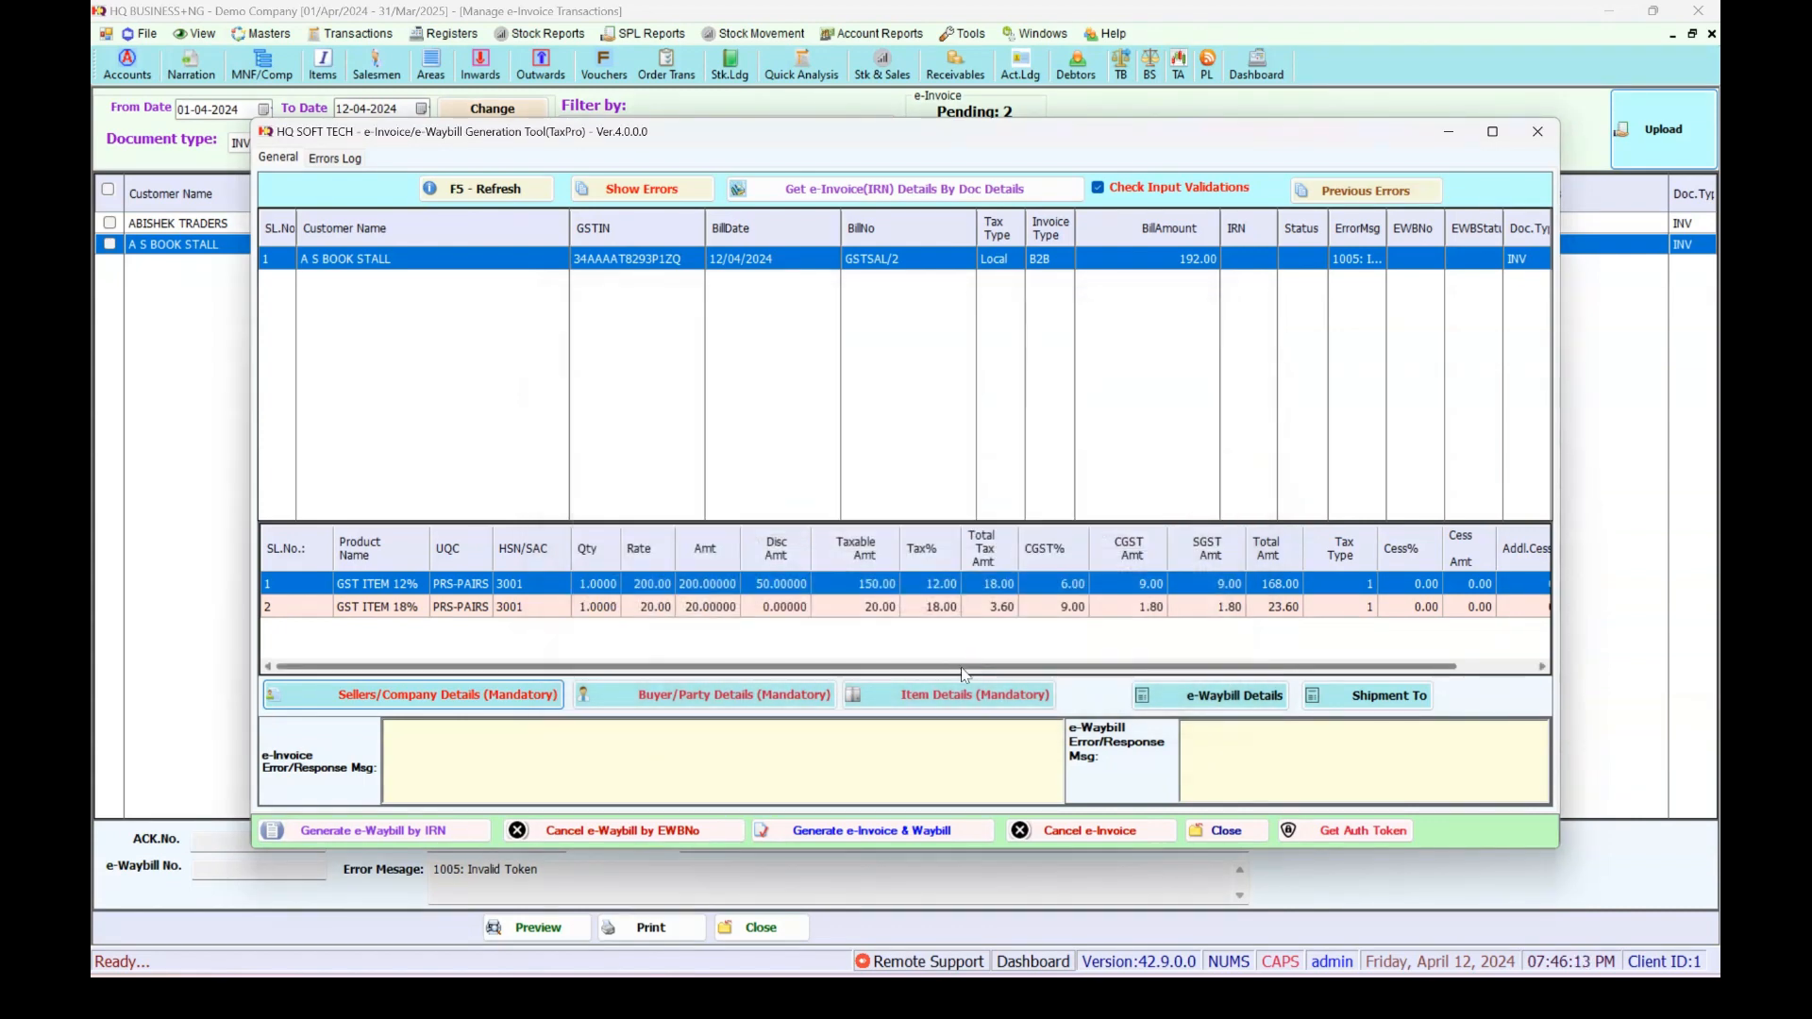
Review the mandatory buyer/party details for A S BOOK STALL, including trade name, address, town, state and pincode, and close them.
{"action": "left_click", "coordinate": [697, 707]}
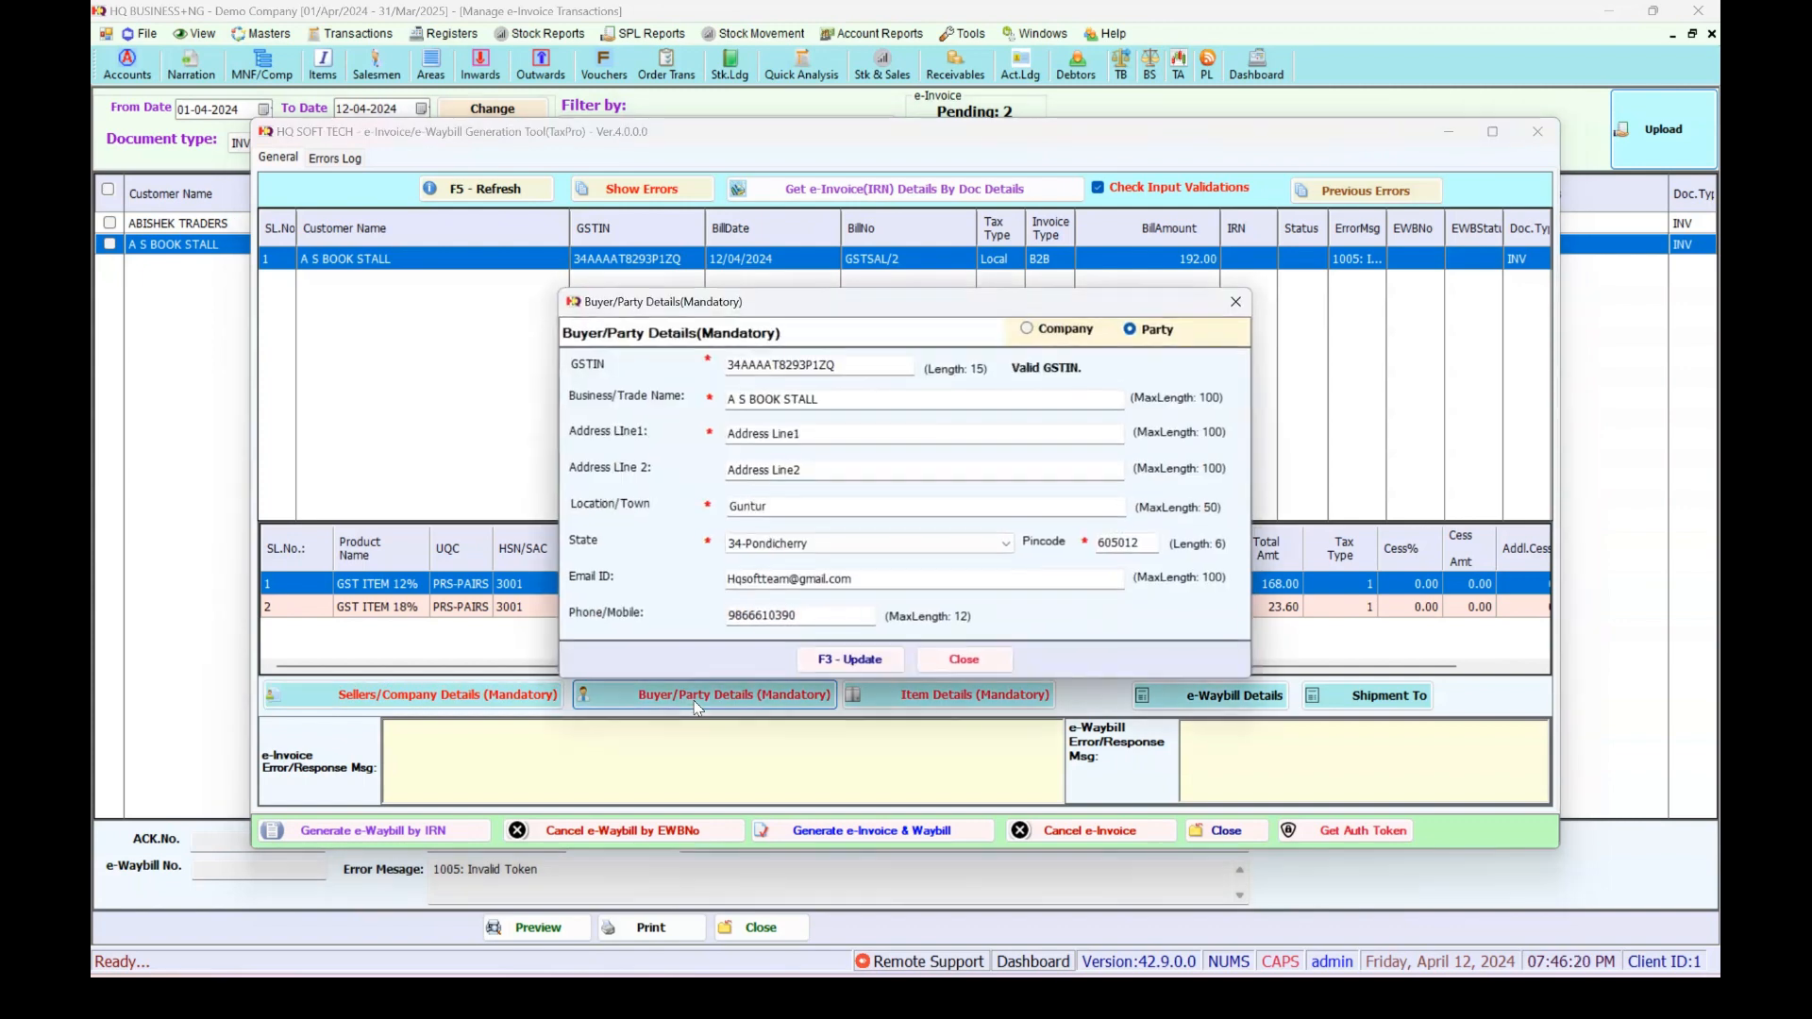
{"action": "left_click", "coordinate": [842, 406]}
{"action": "left_click", "coordinate": [847, 441]}
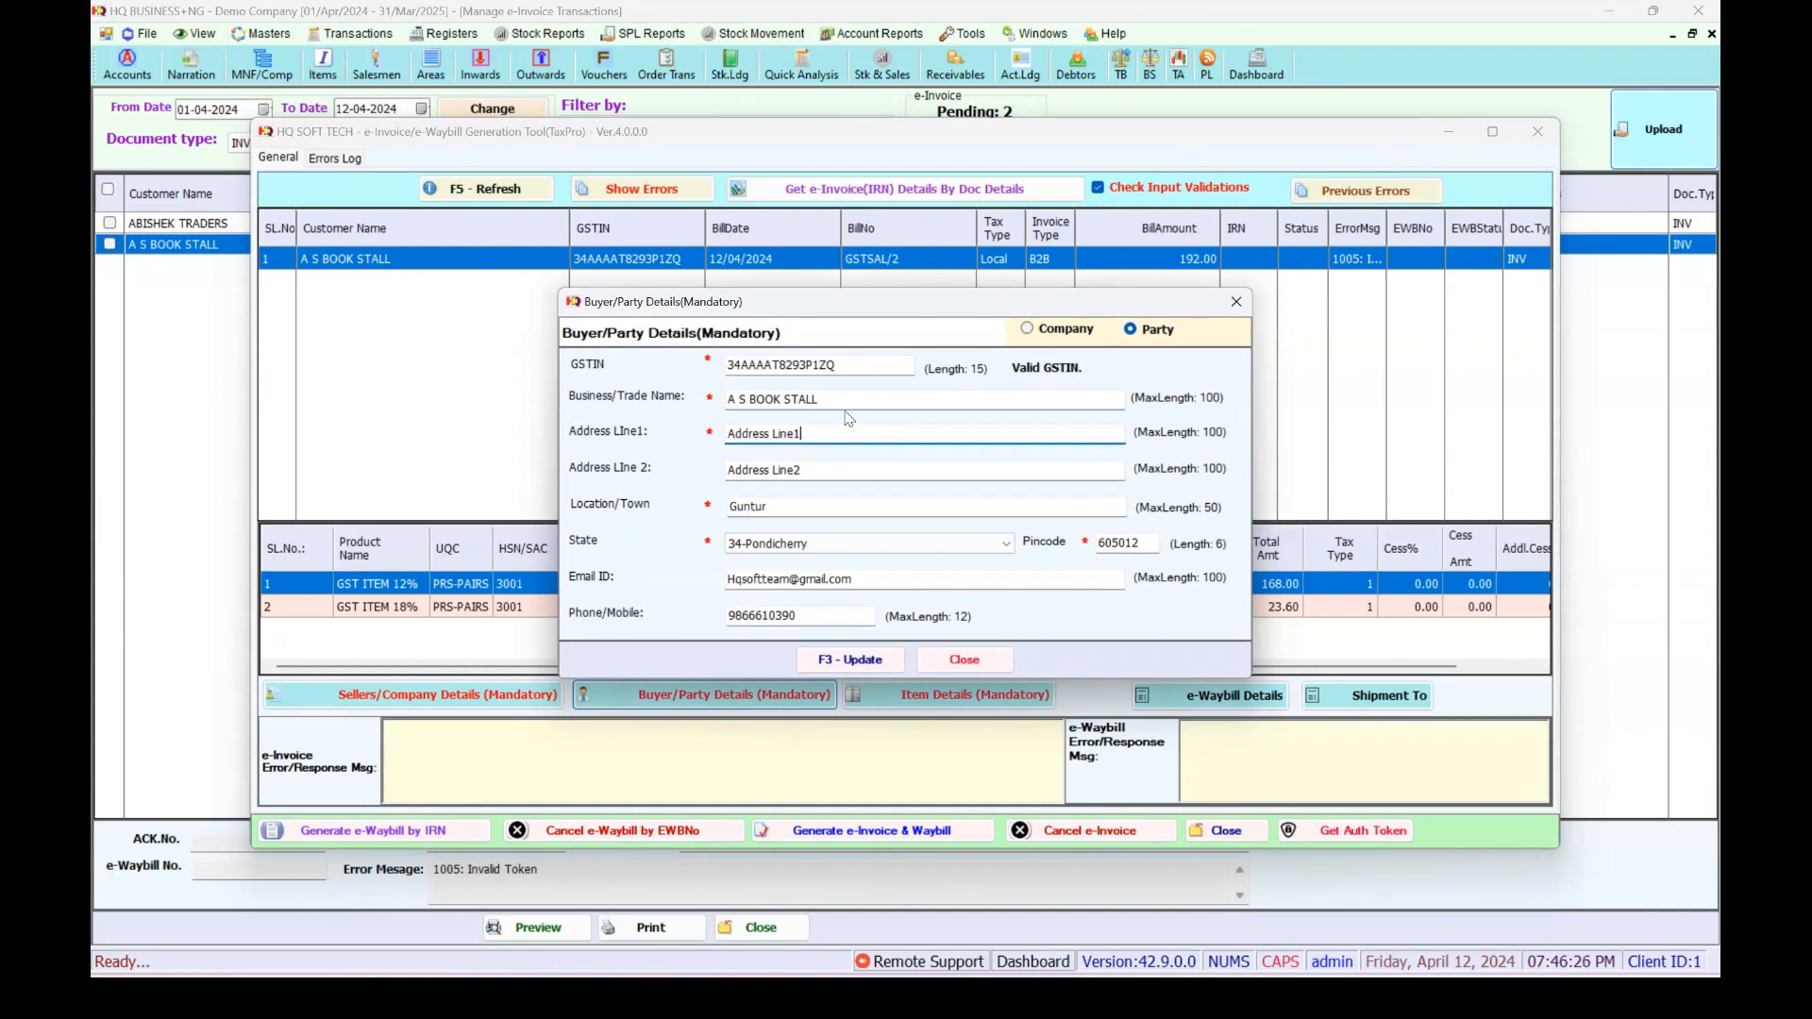
{"action": "left_click", "coordinate": [832, 506]}
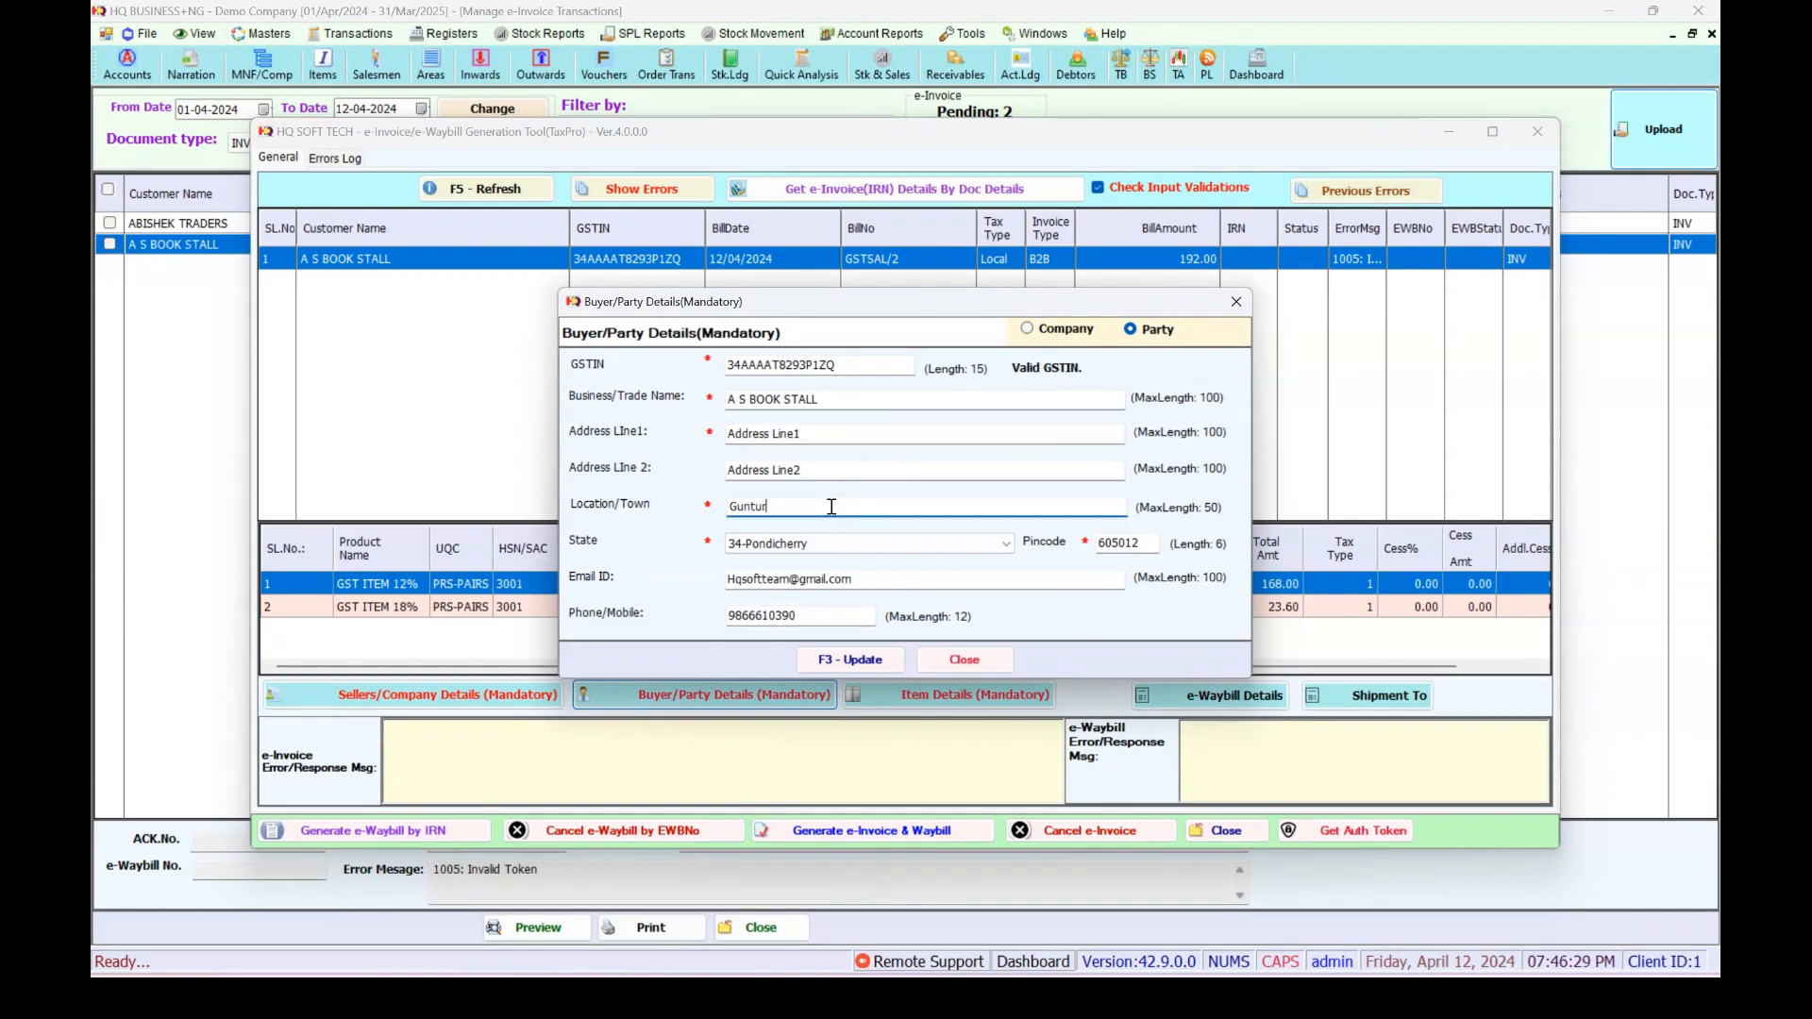
{"action": "double_click", "coordinate": [869, 547]}
{"action": "left_click", "coordinate": [1124, 542]}
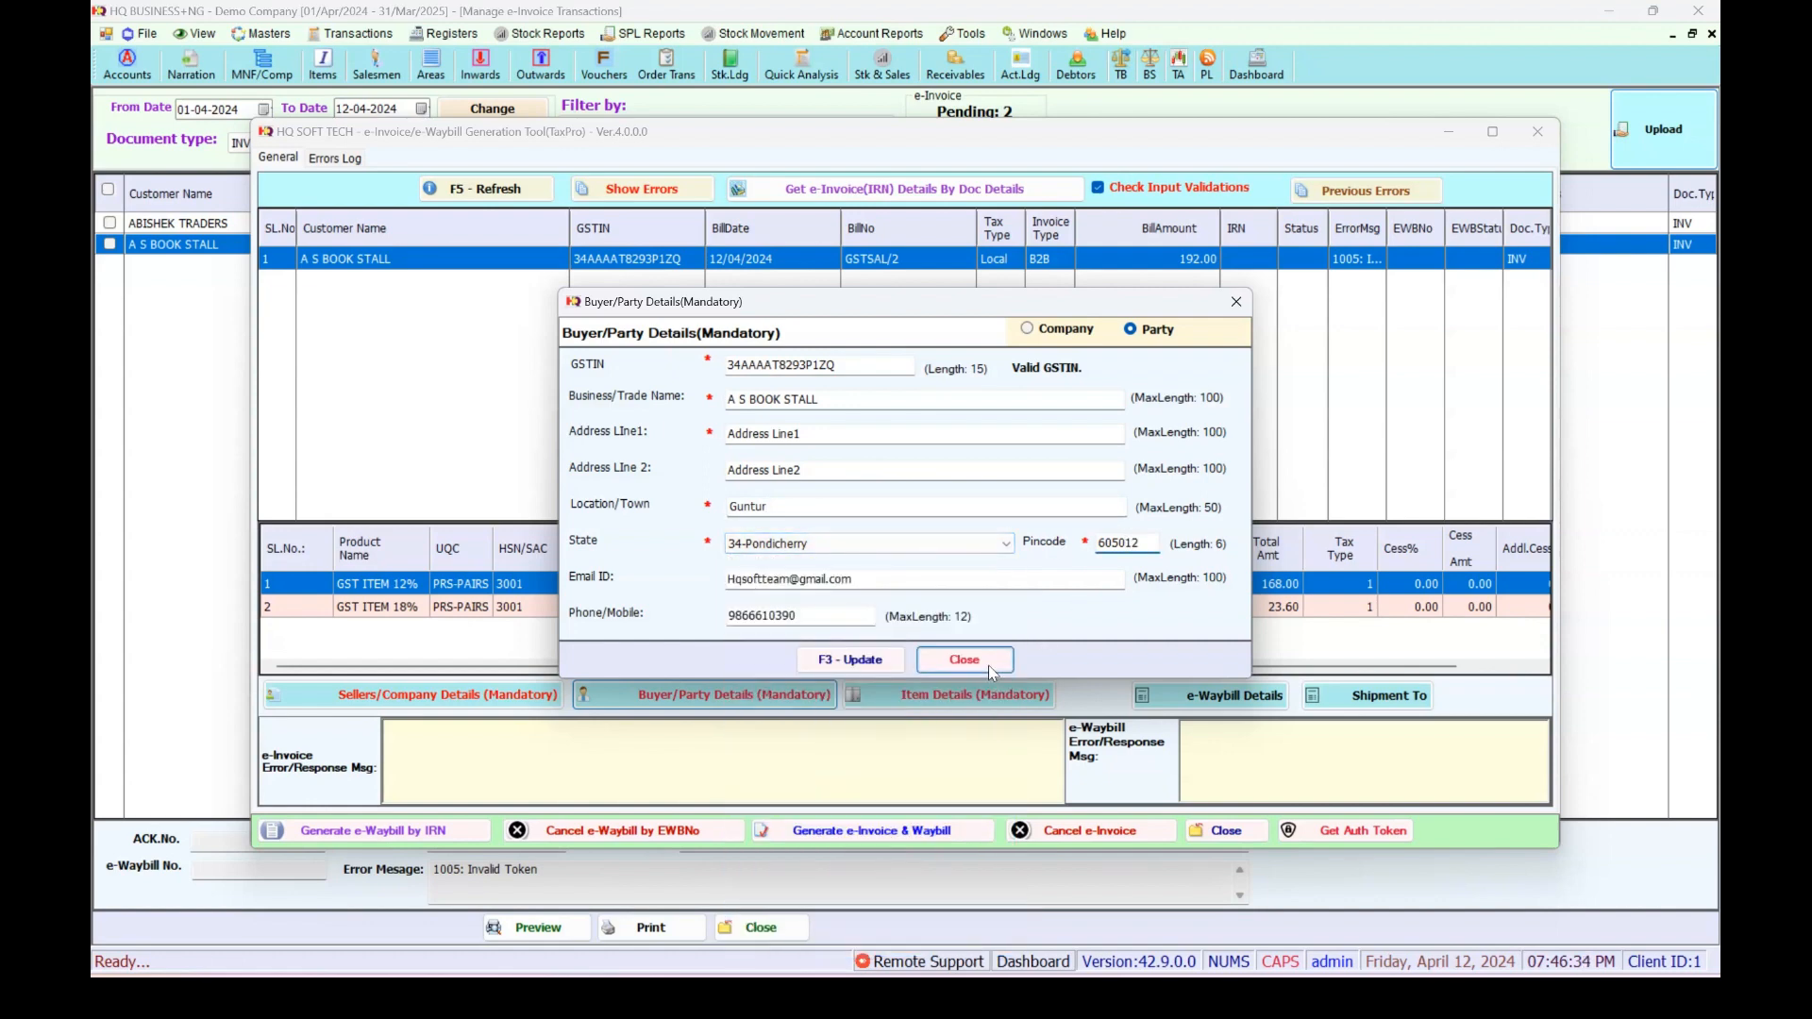
{"action": "left_click", "coordinate": [940, 660]}
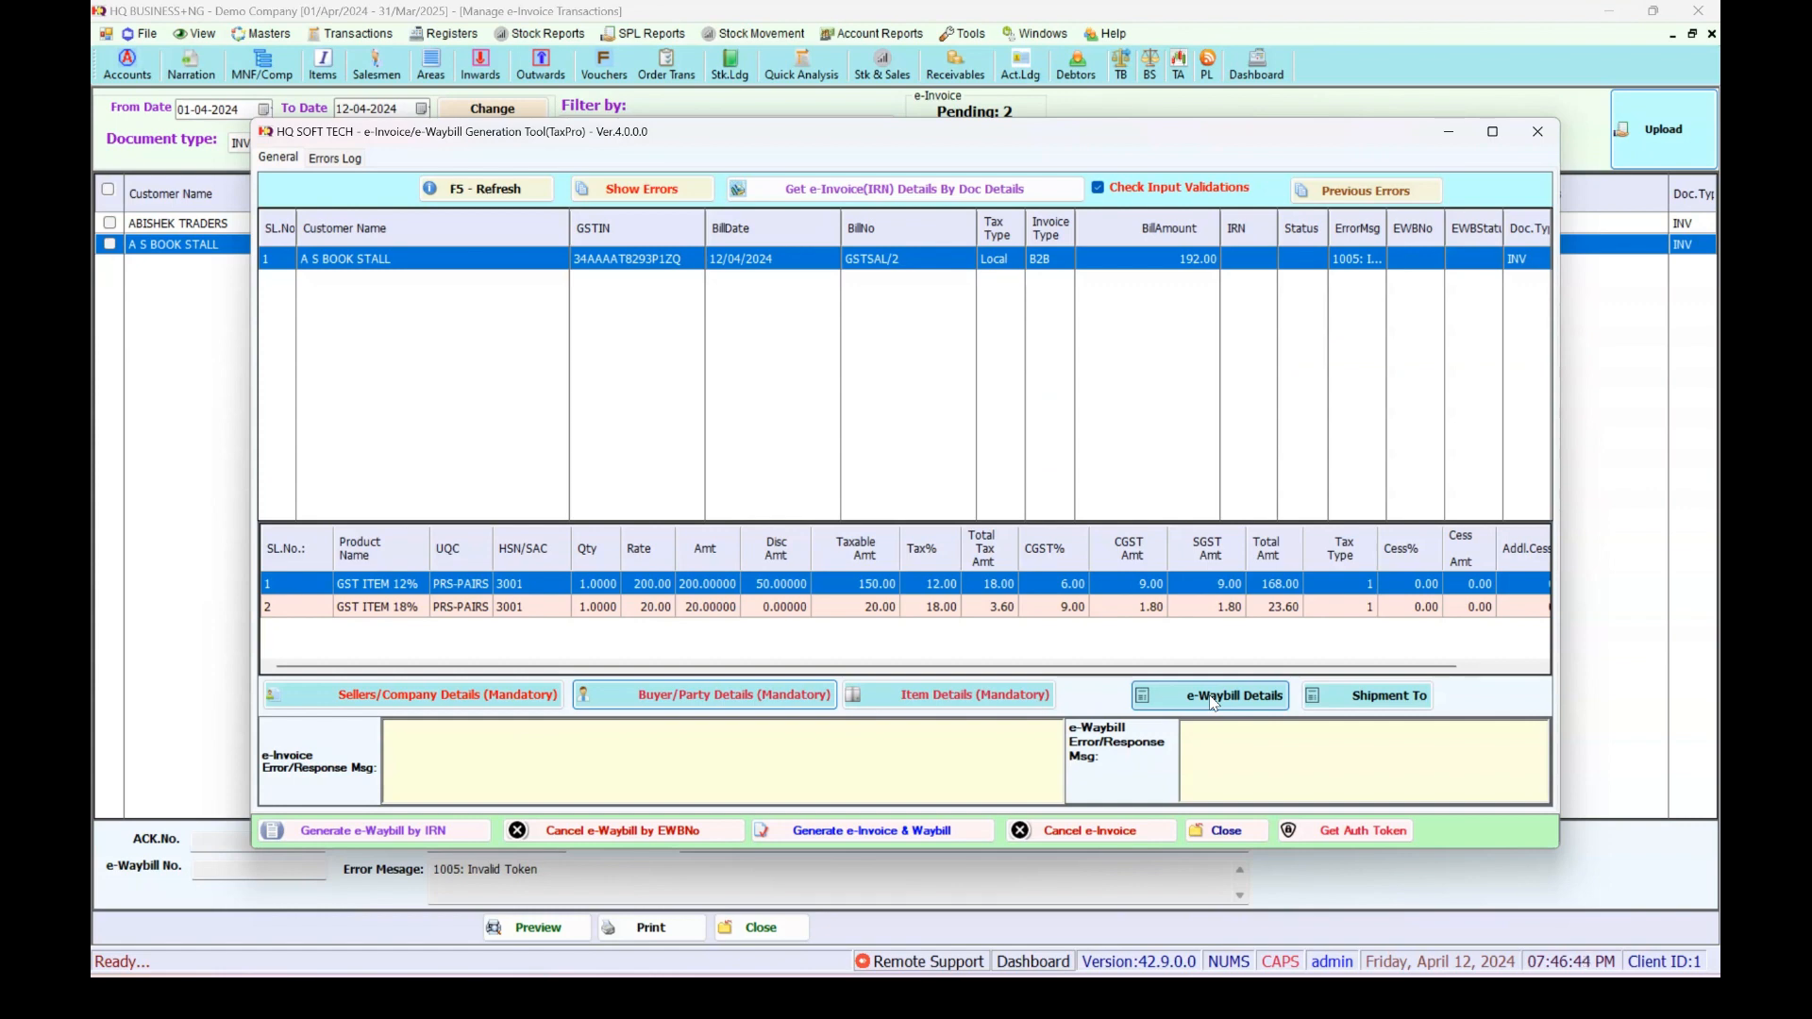
Open the bill's e-waybill details and examine the available transport modes, keeping 1 - Road.
{"action": "left_click", "coordinate": [1214, 704]}
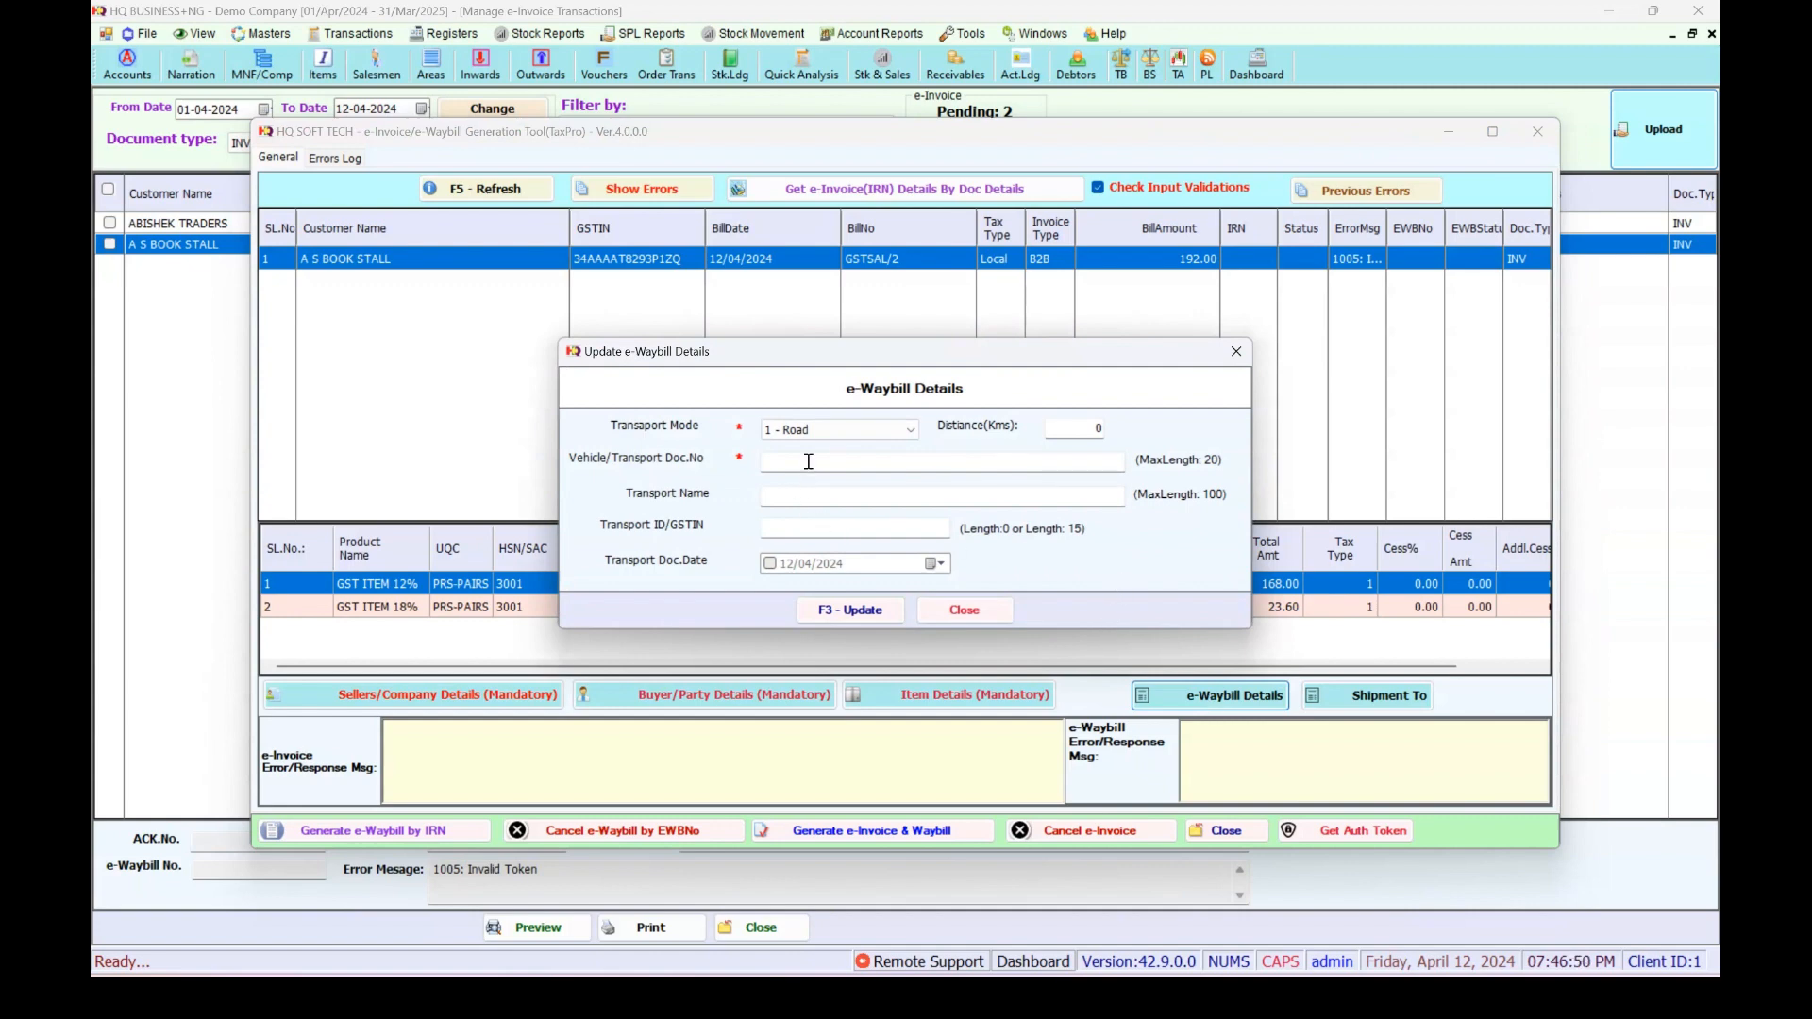
{"action": "left_click", "coordinate": [826, 427]}
{"action": "left_click", "coordinate": [827, 428]}
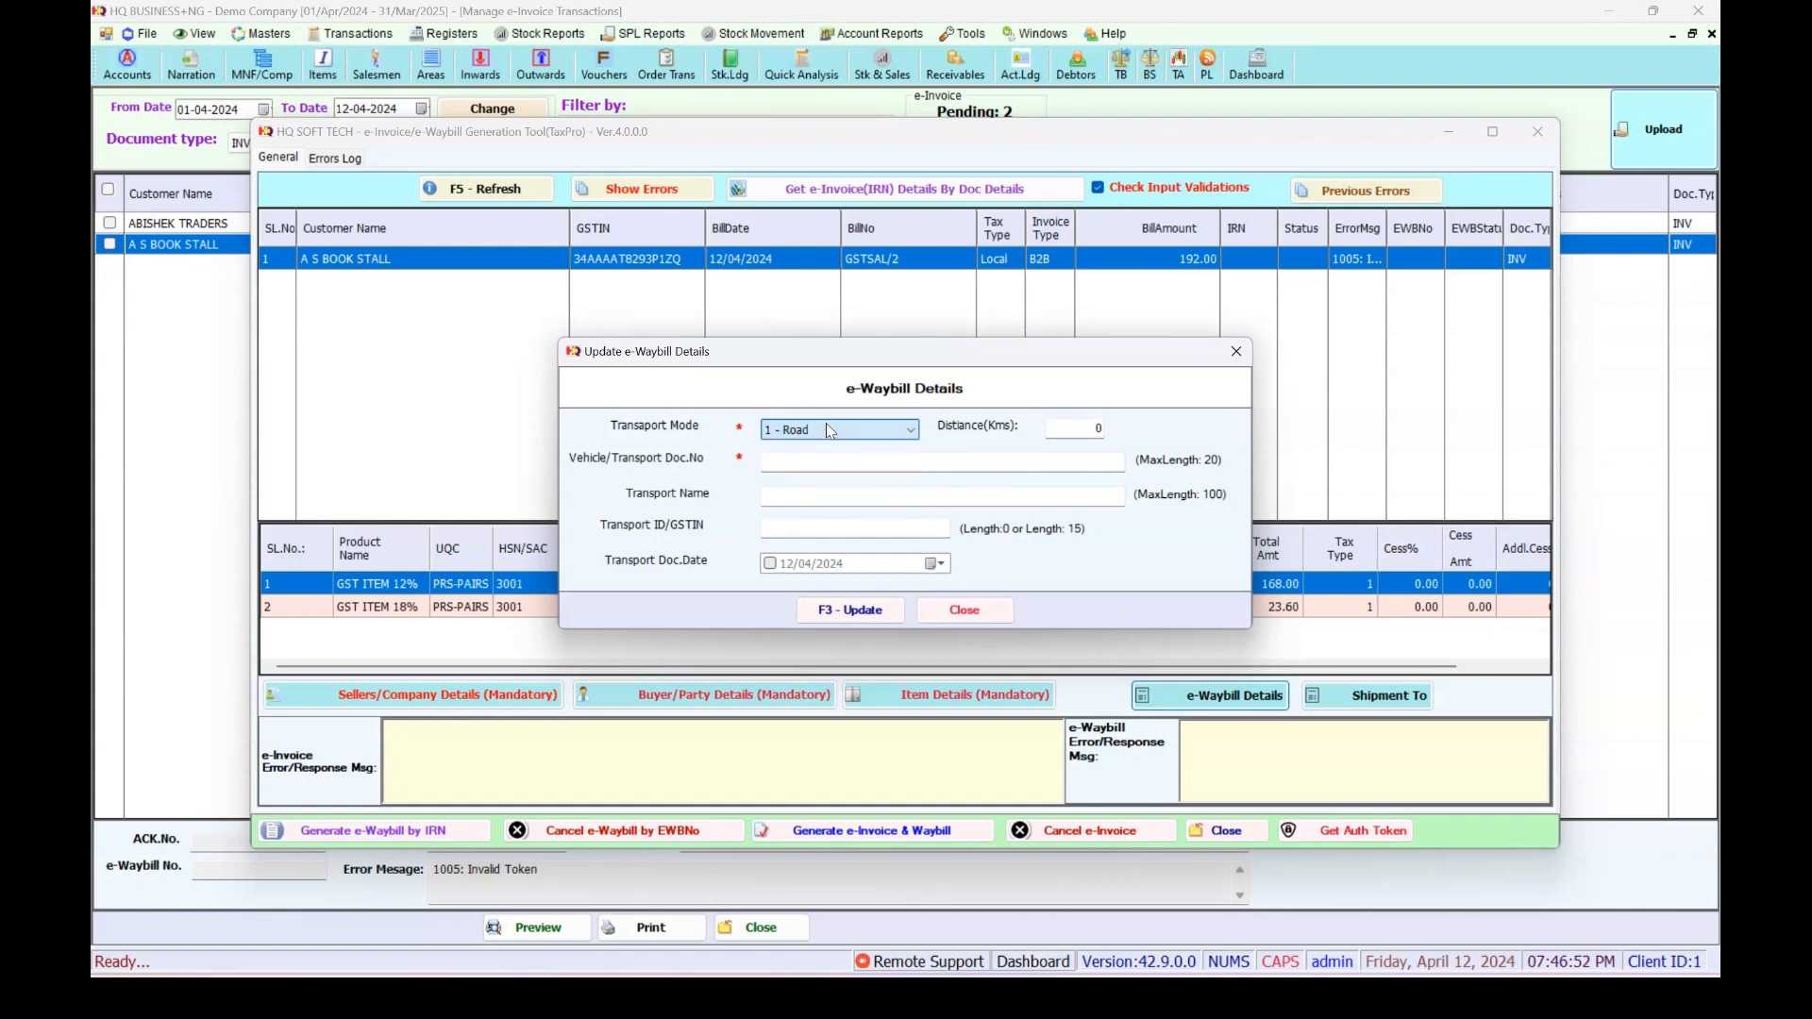
{"action": "left_click", "coordinate": [827, 427]}
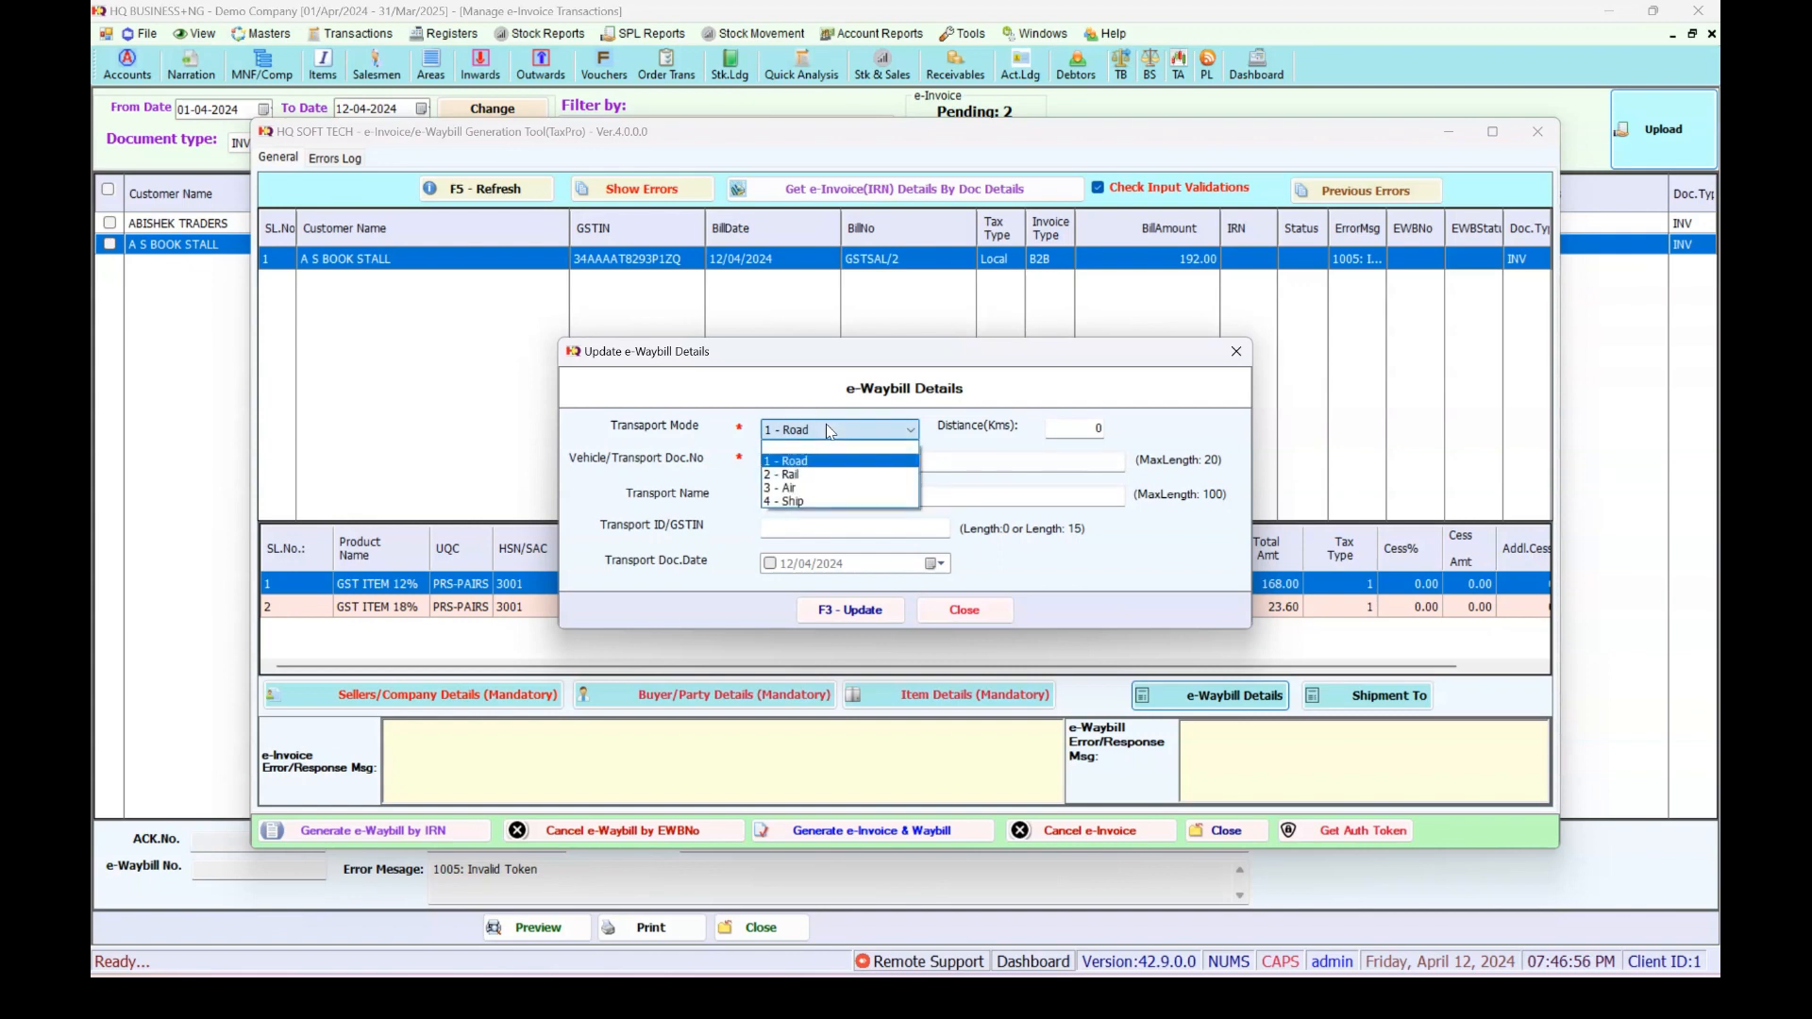
{"action": "left_click", "coordinate": [829, 430]}
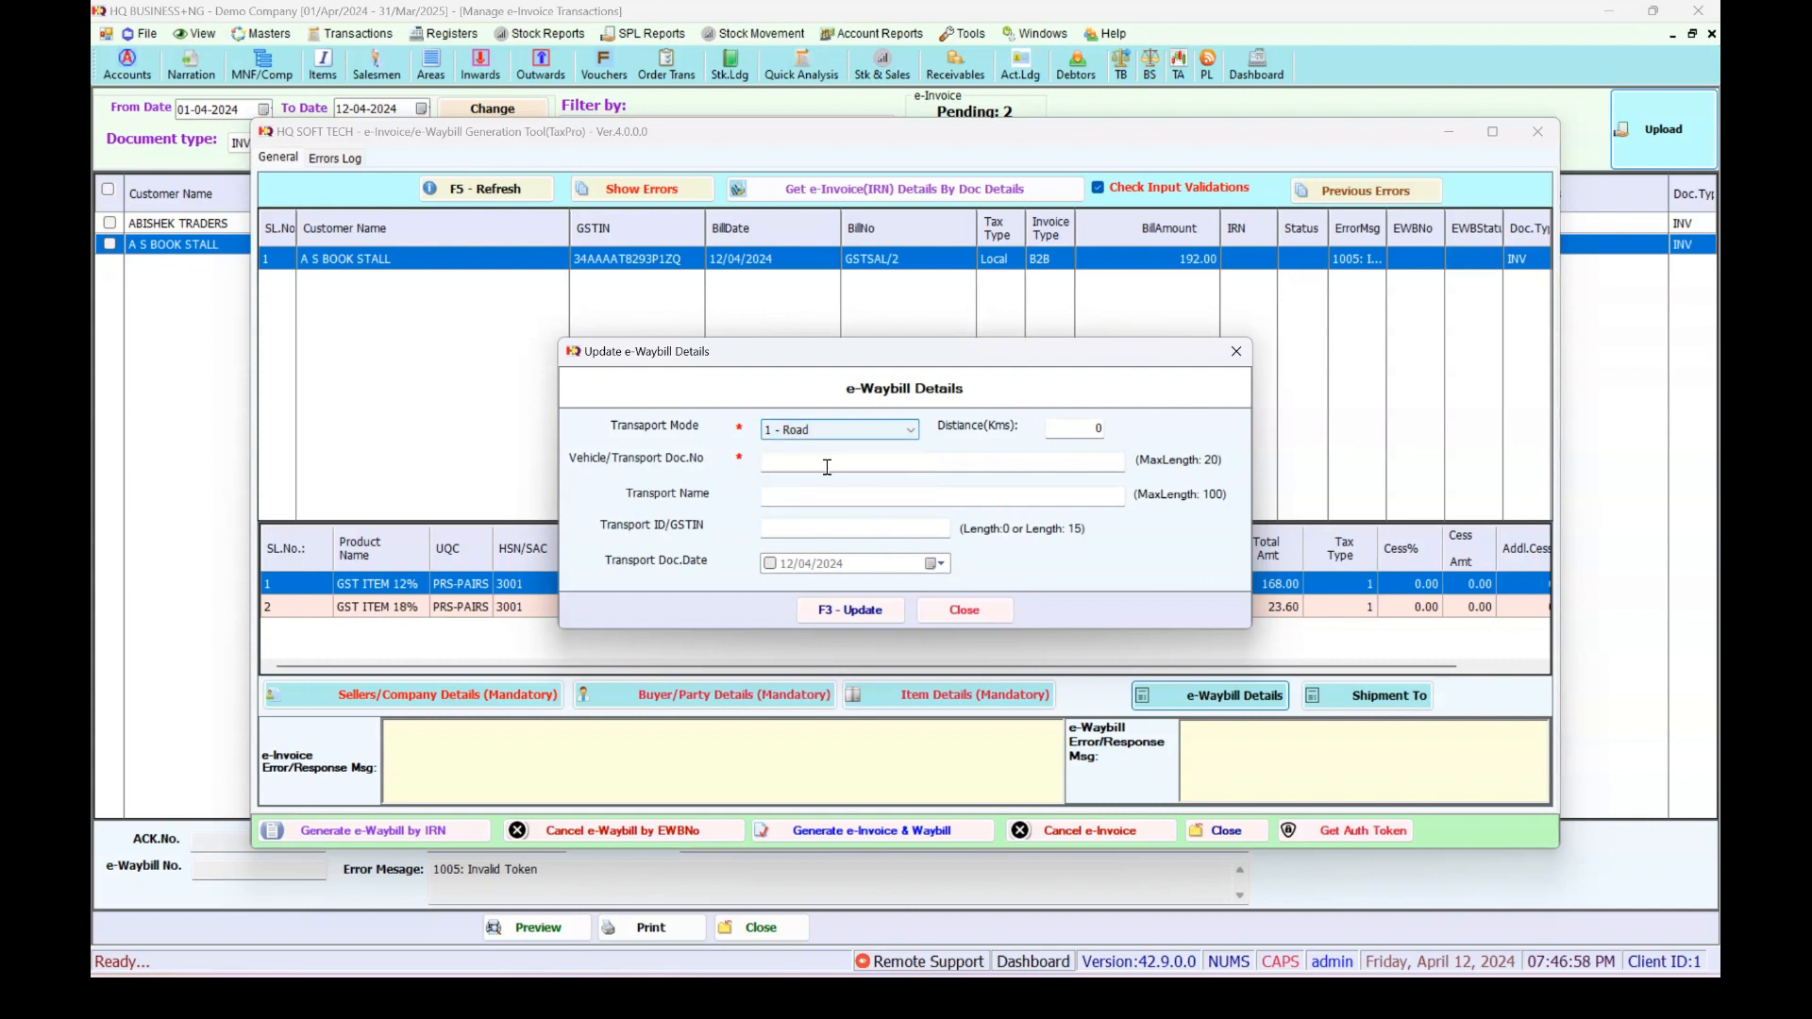
Examine the e-waybill's vehicle/transport document number, transport name, transport ID/GSTIN and distance fields, and close the form.
{"action": "left_click", "coordinate": [827, 467]}
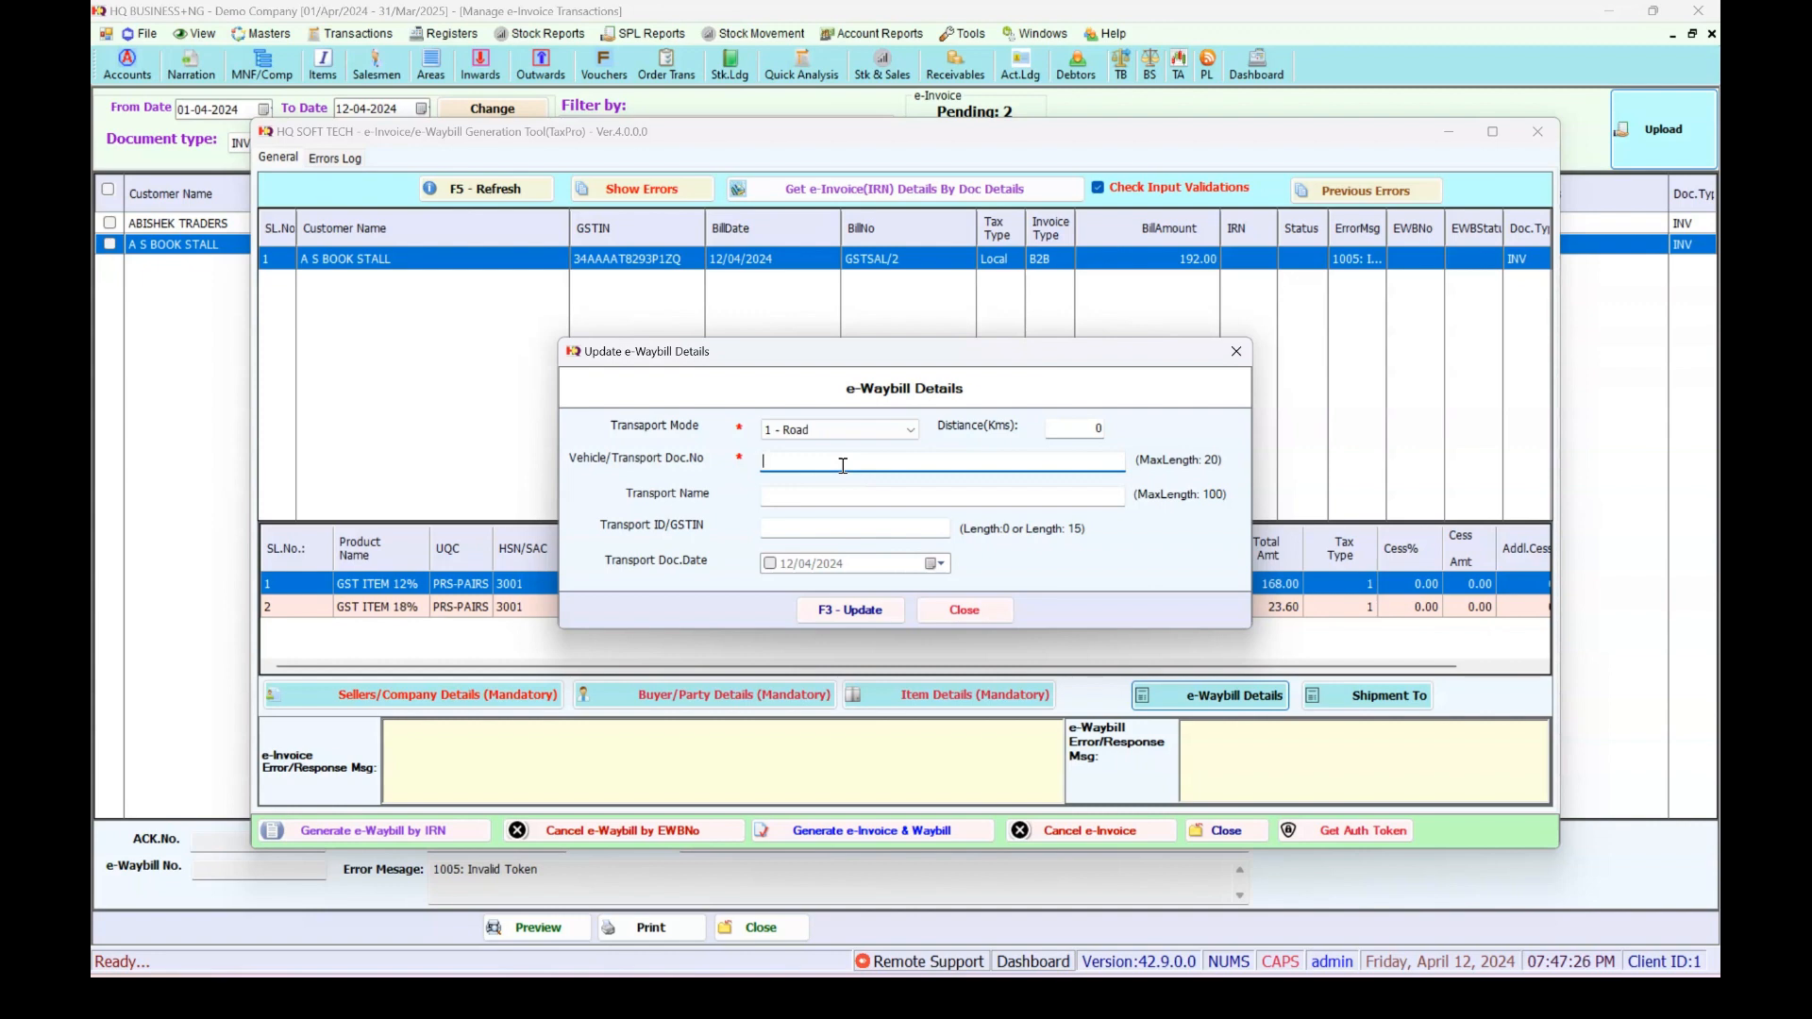
{"action": "left_click", "coordinate": [827, 529]}
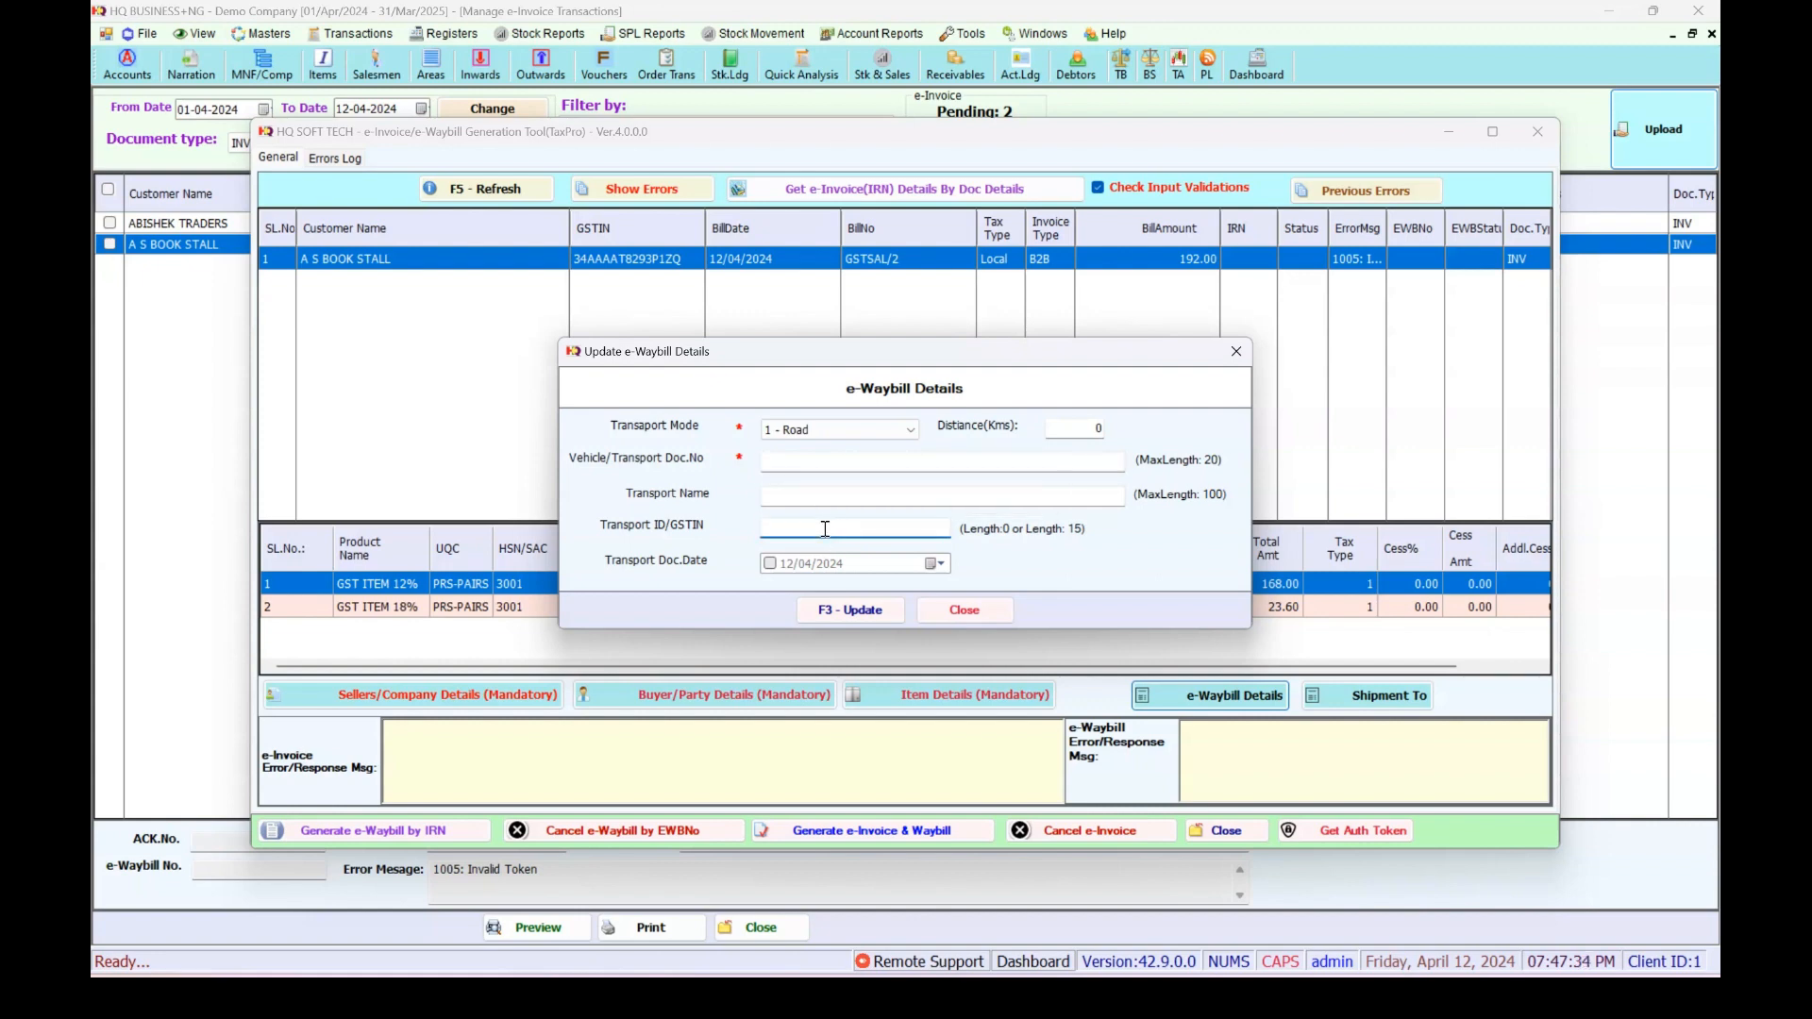
{"action": "left_click", "coordinate": [818, 497]}
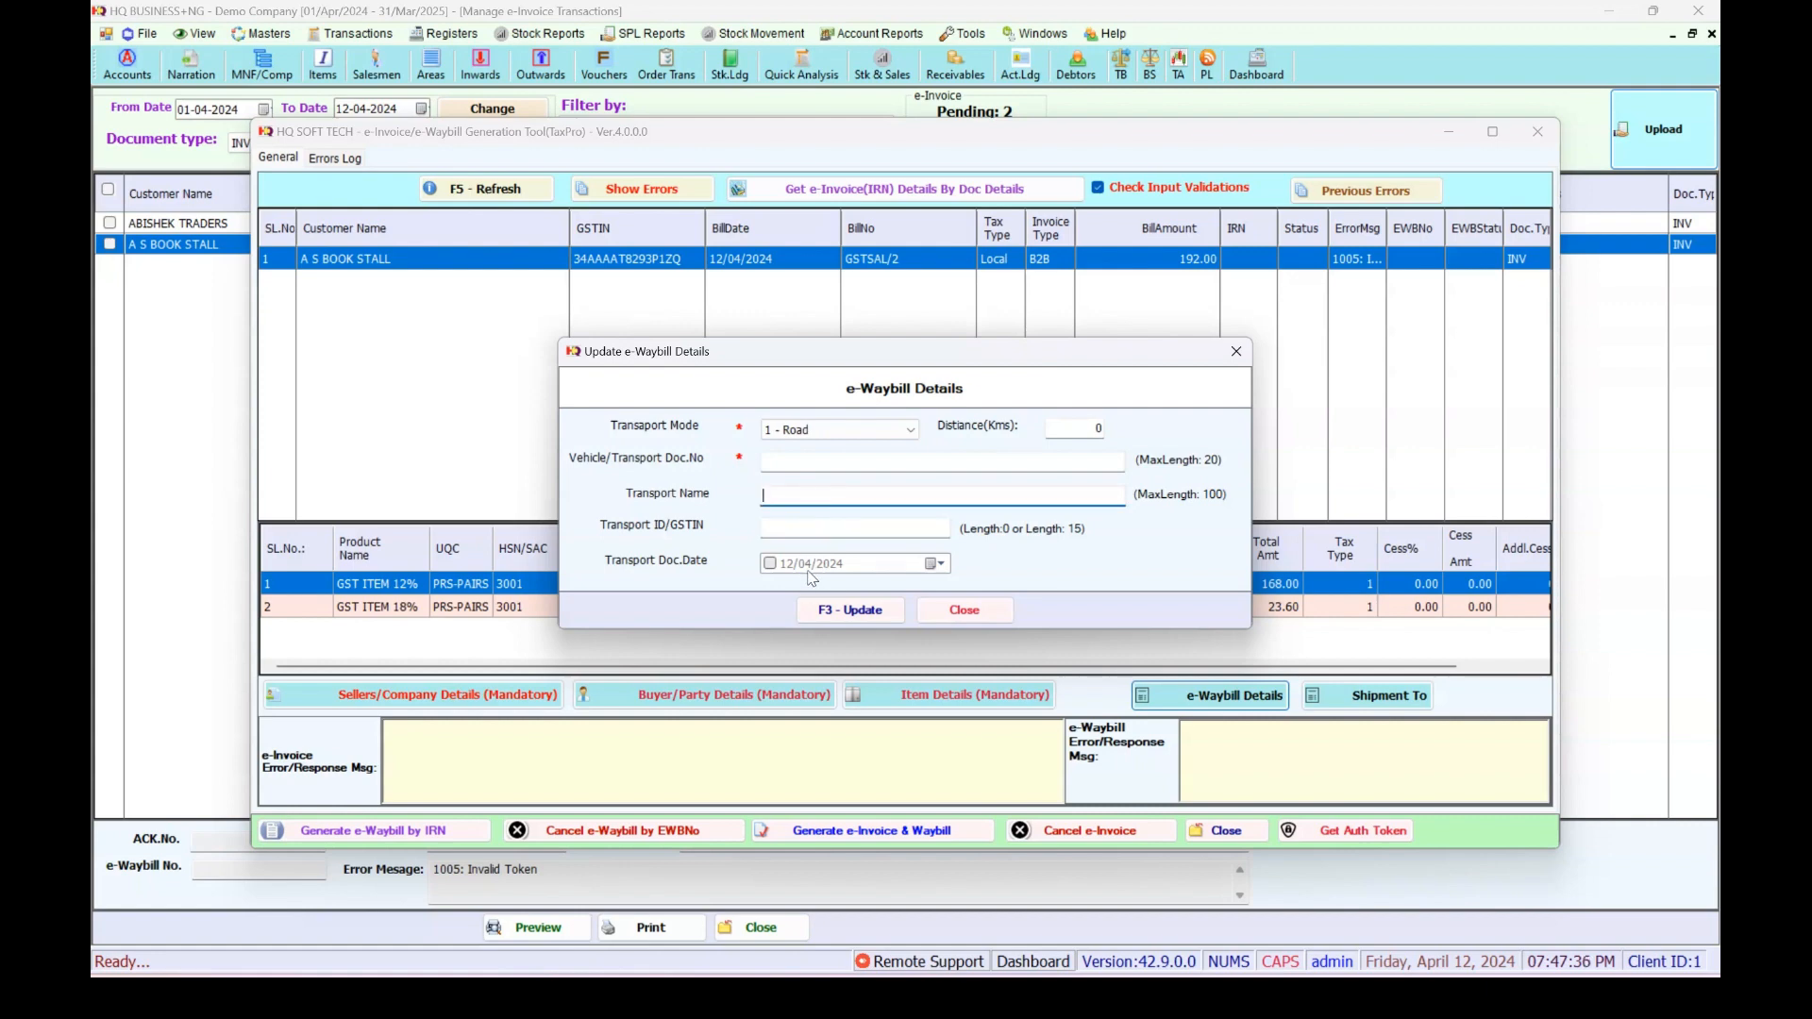
{"action": "left_click", "coordinate": [810, 464]}
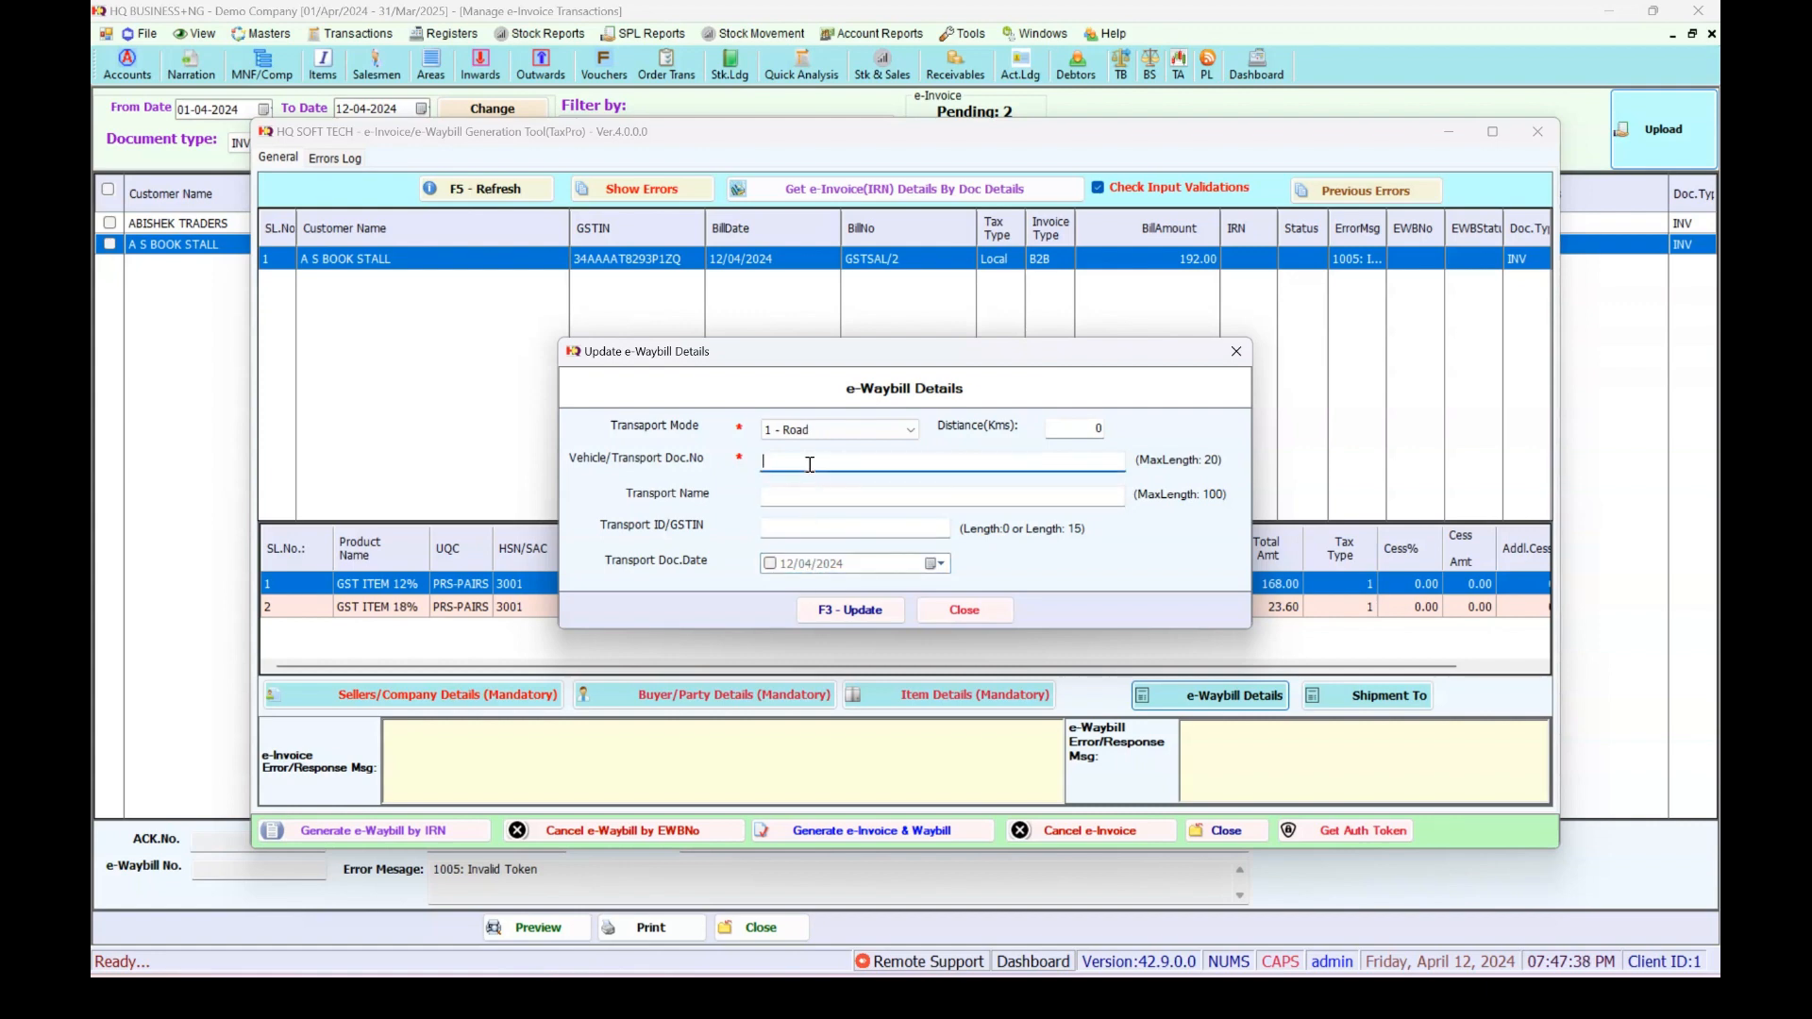
{"action": "left_click", "coordinate": [807, 500]}
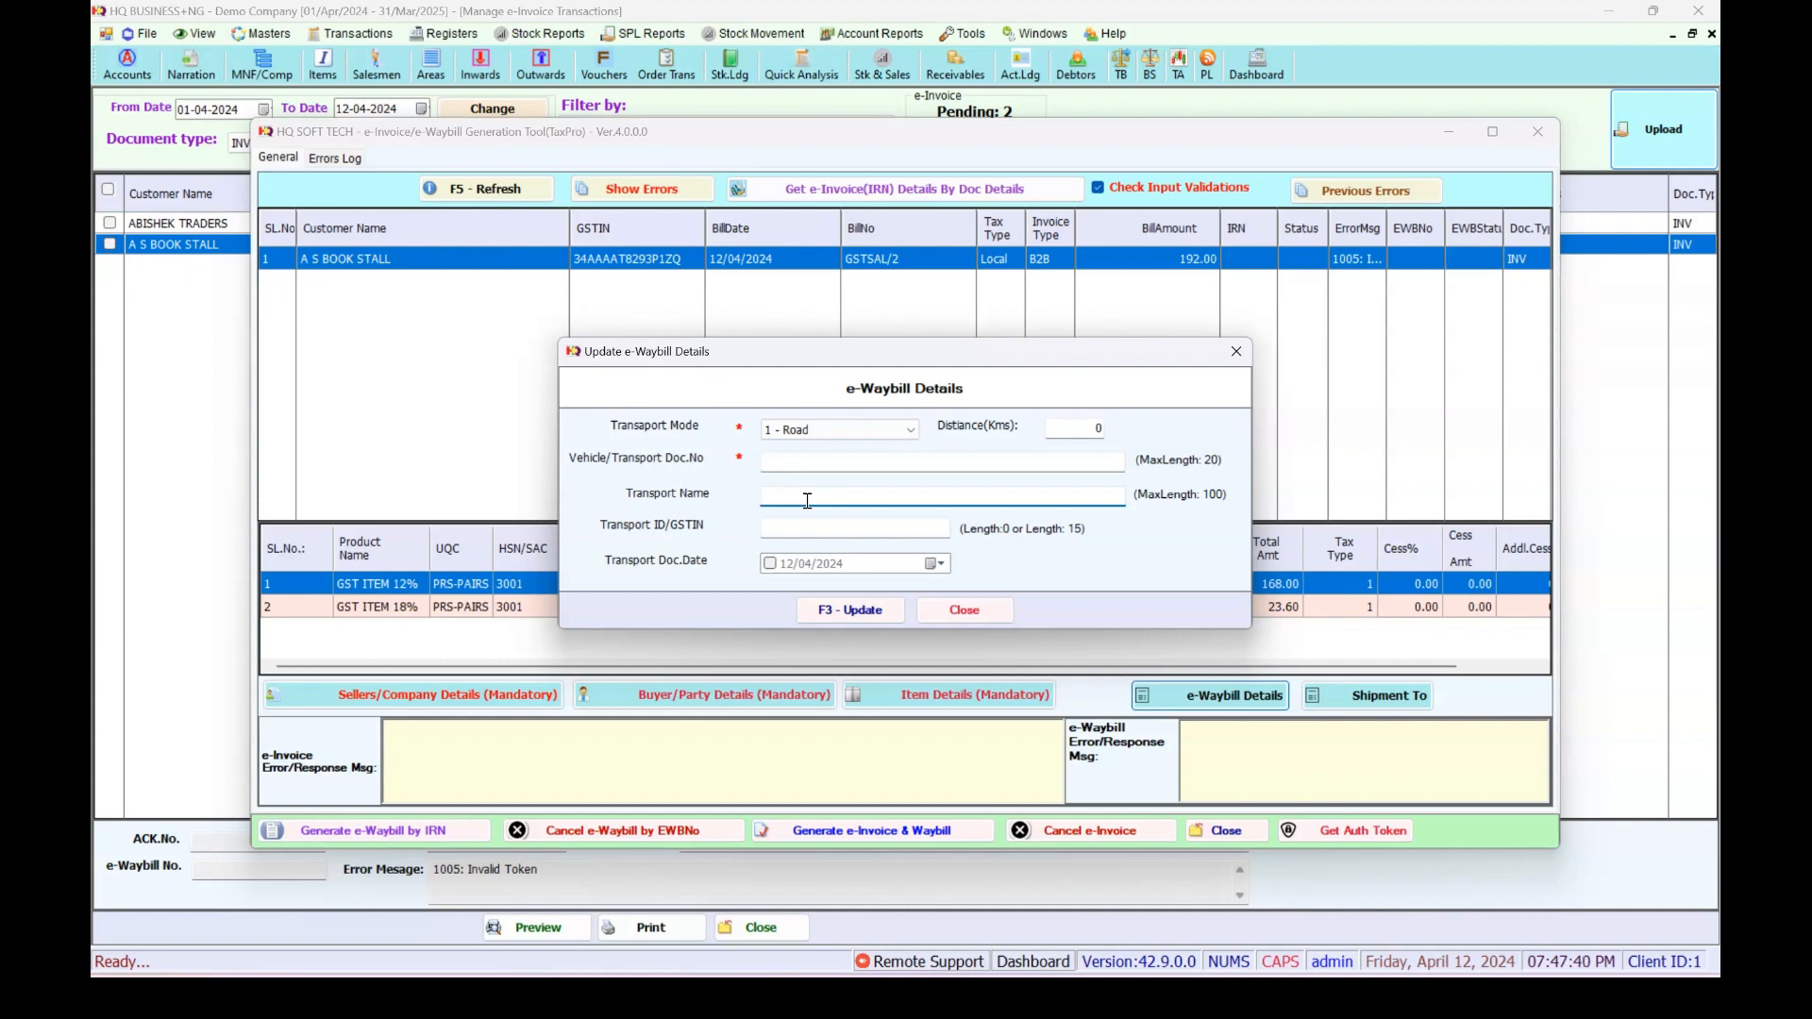
{"action": "left_click", "coordinate": [943, 460]}
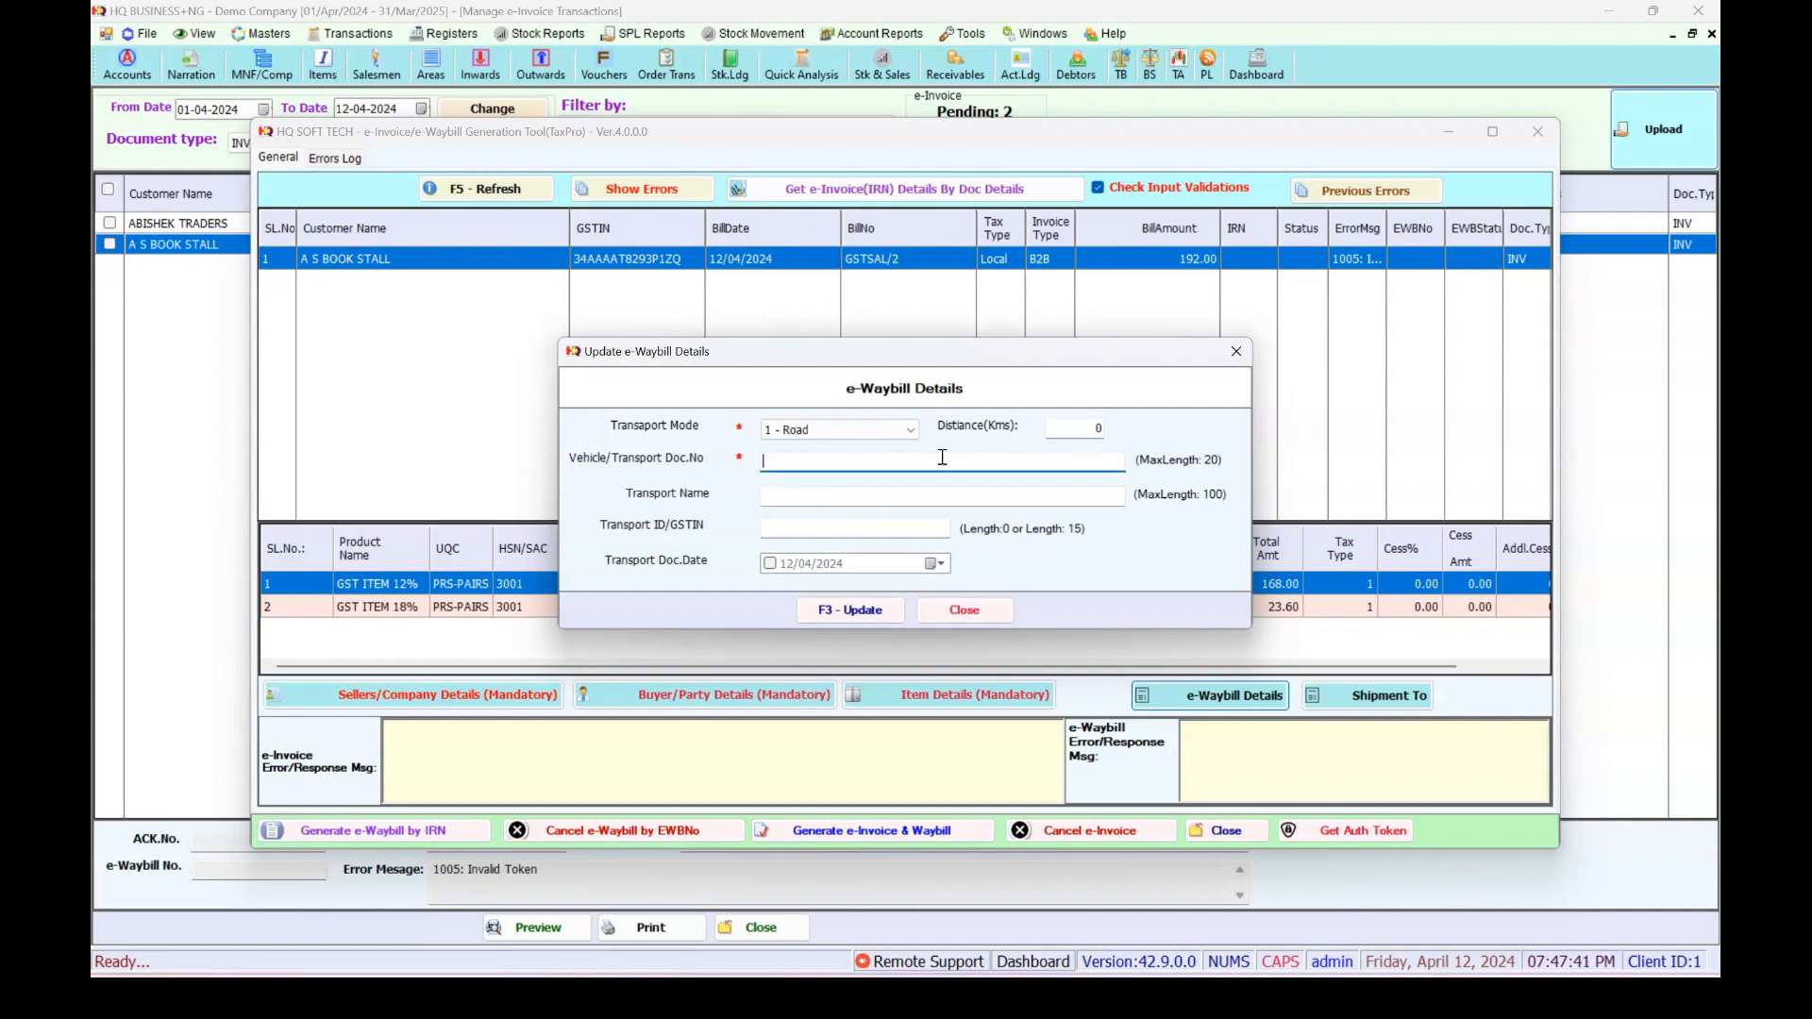
{"action": "left_click", "coordinate": [1093, 429]}
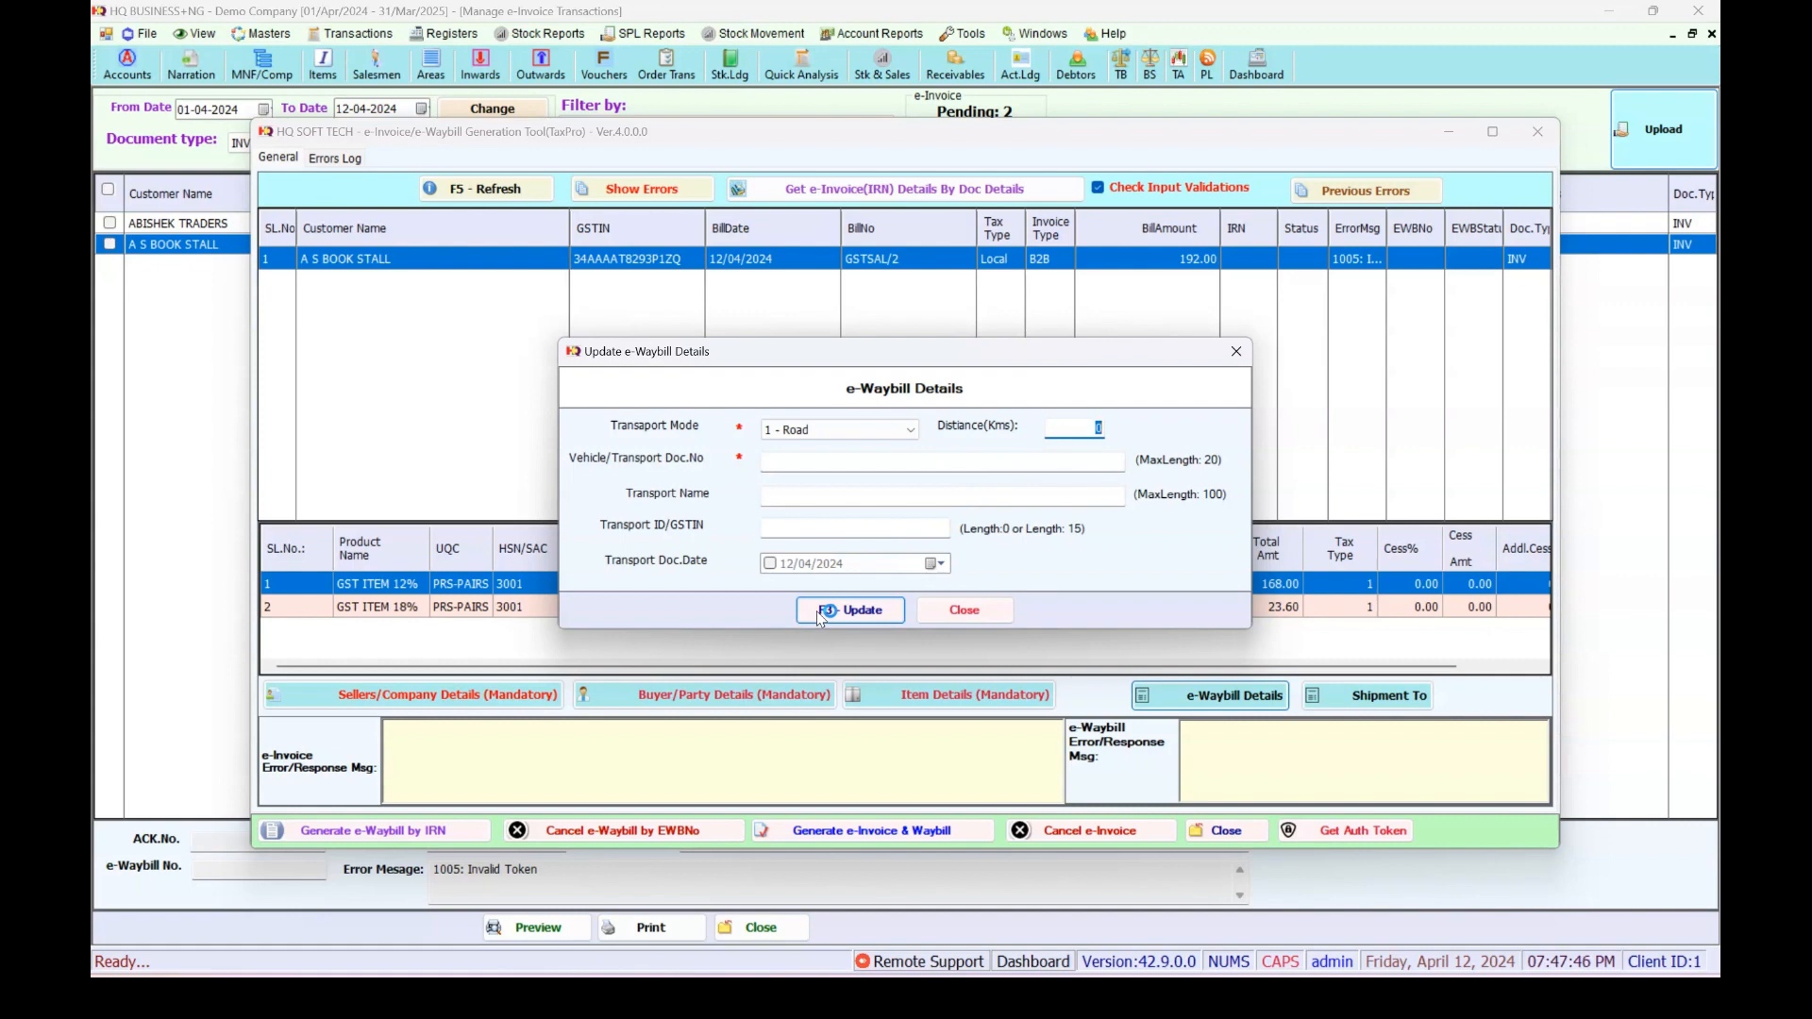
{"action": "left_click", "coordinate": [890, 611]}
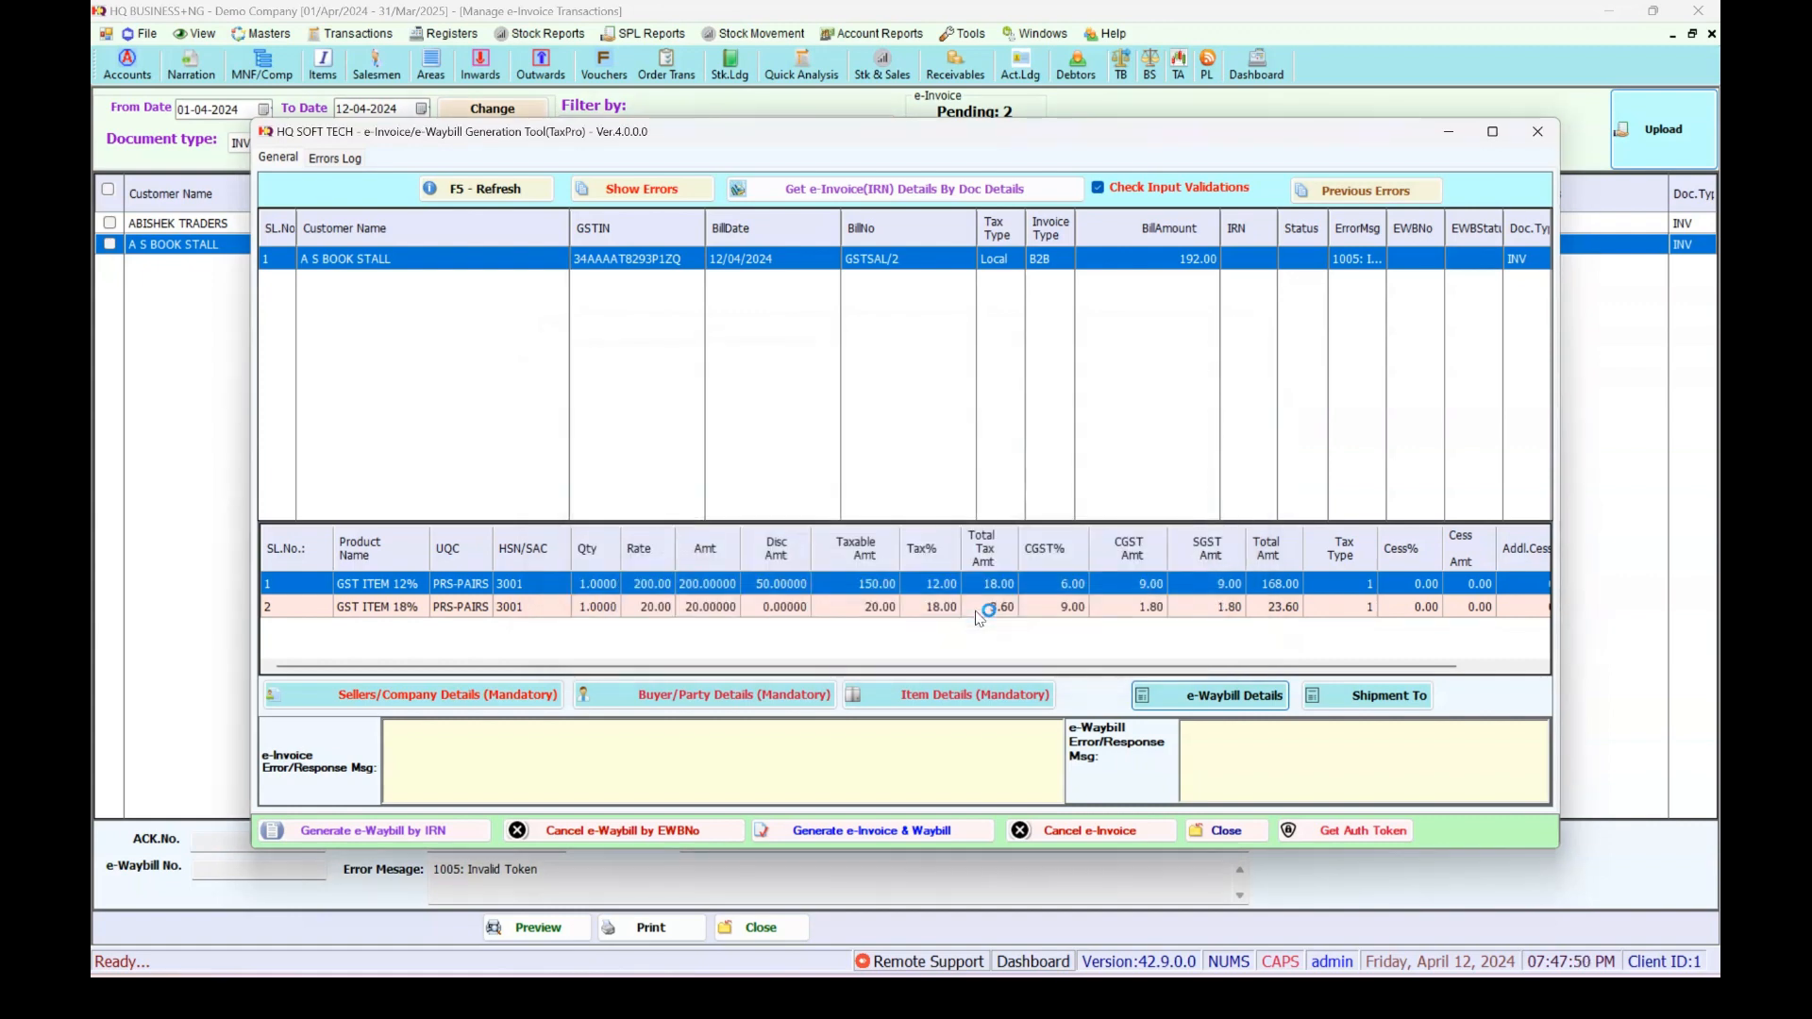
Review the Shipment To details, try to generate the e-invoice and e-waybill with input validations on, and dismiss the error list.
{"action": "left_click", "coordinate": [1331, 696]}
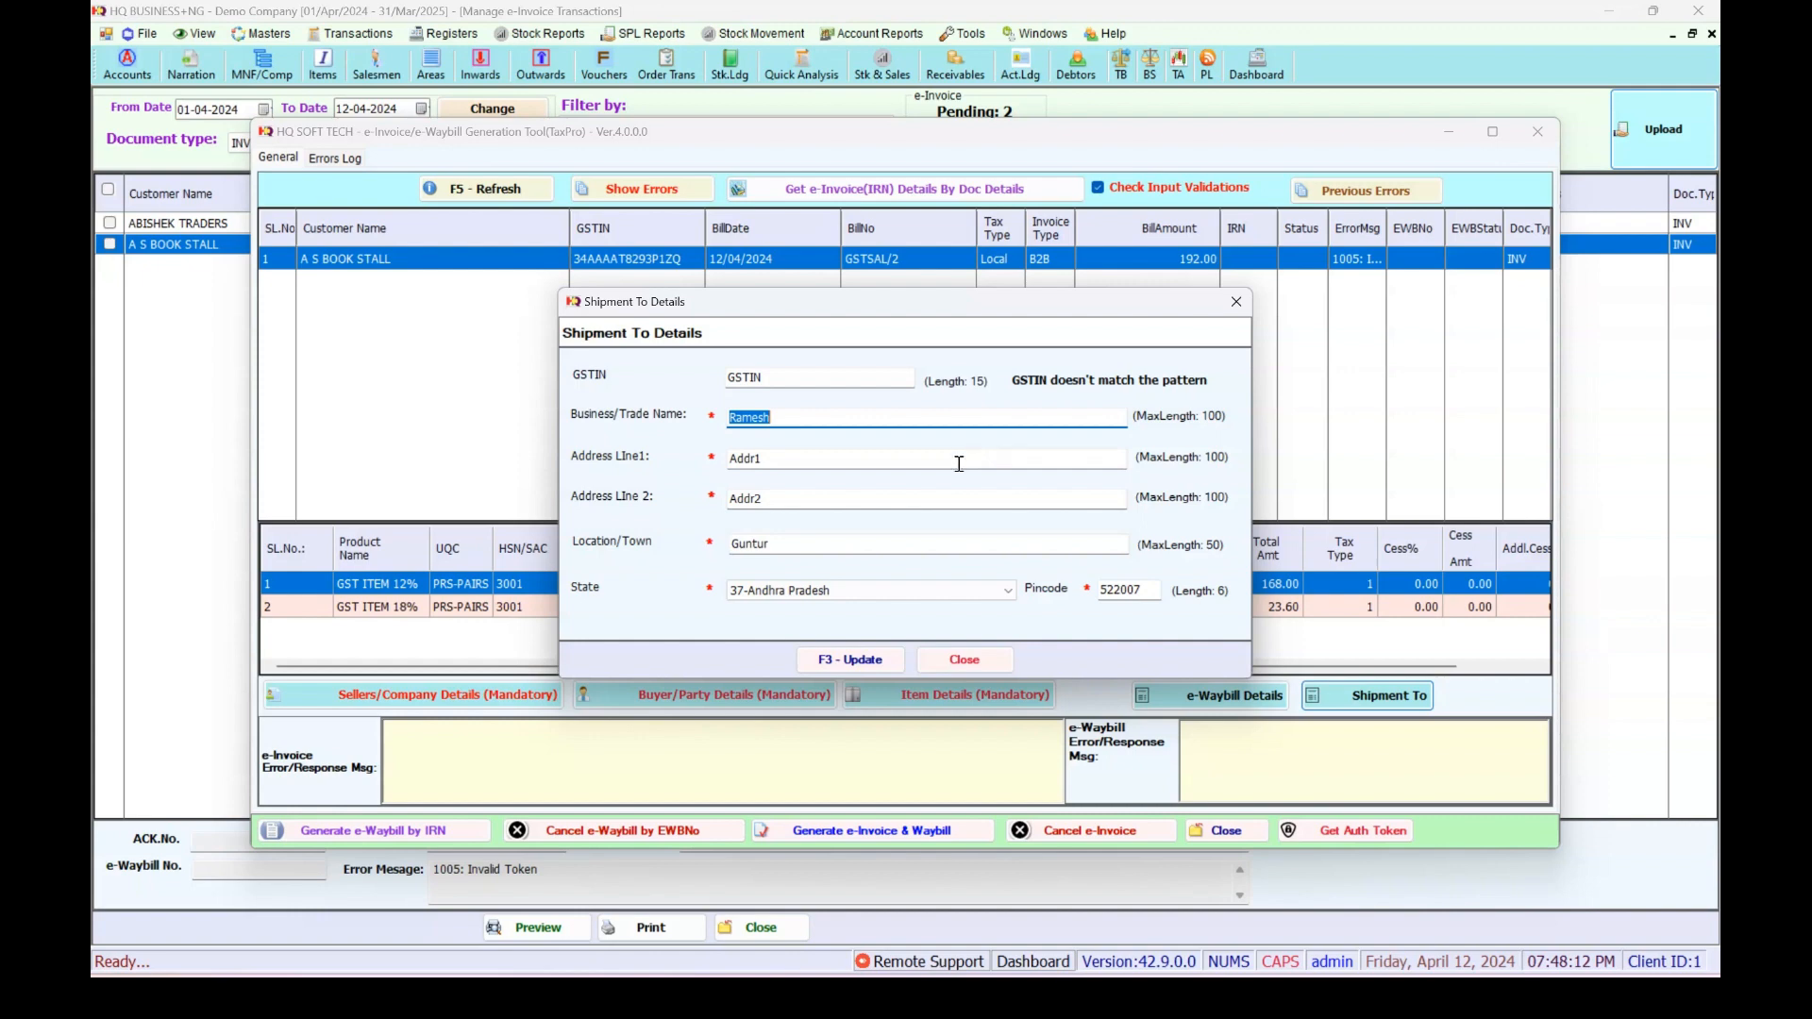
{"action": "left_click", "coordinate": [963, 659]}
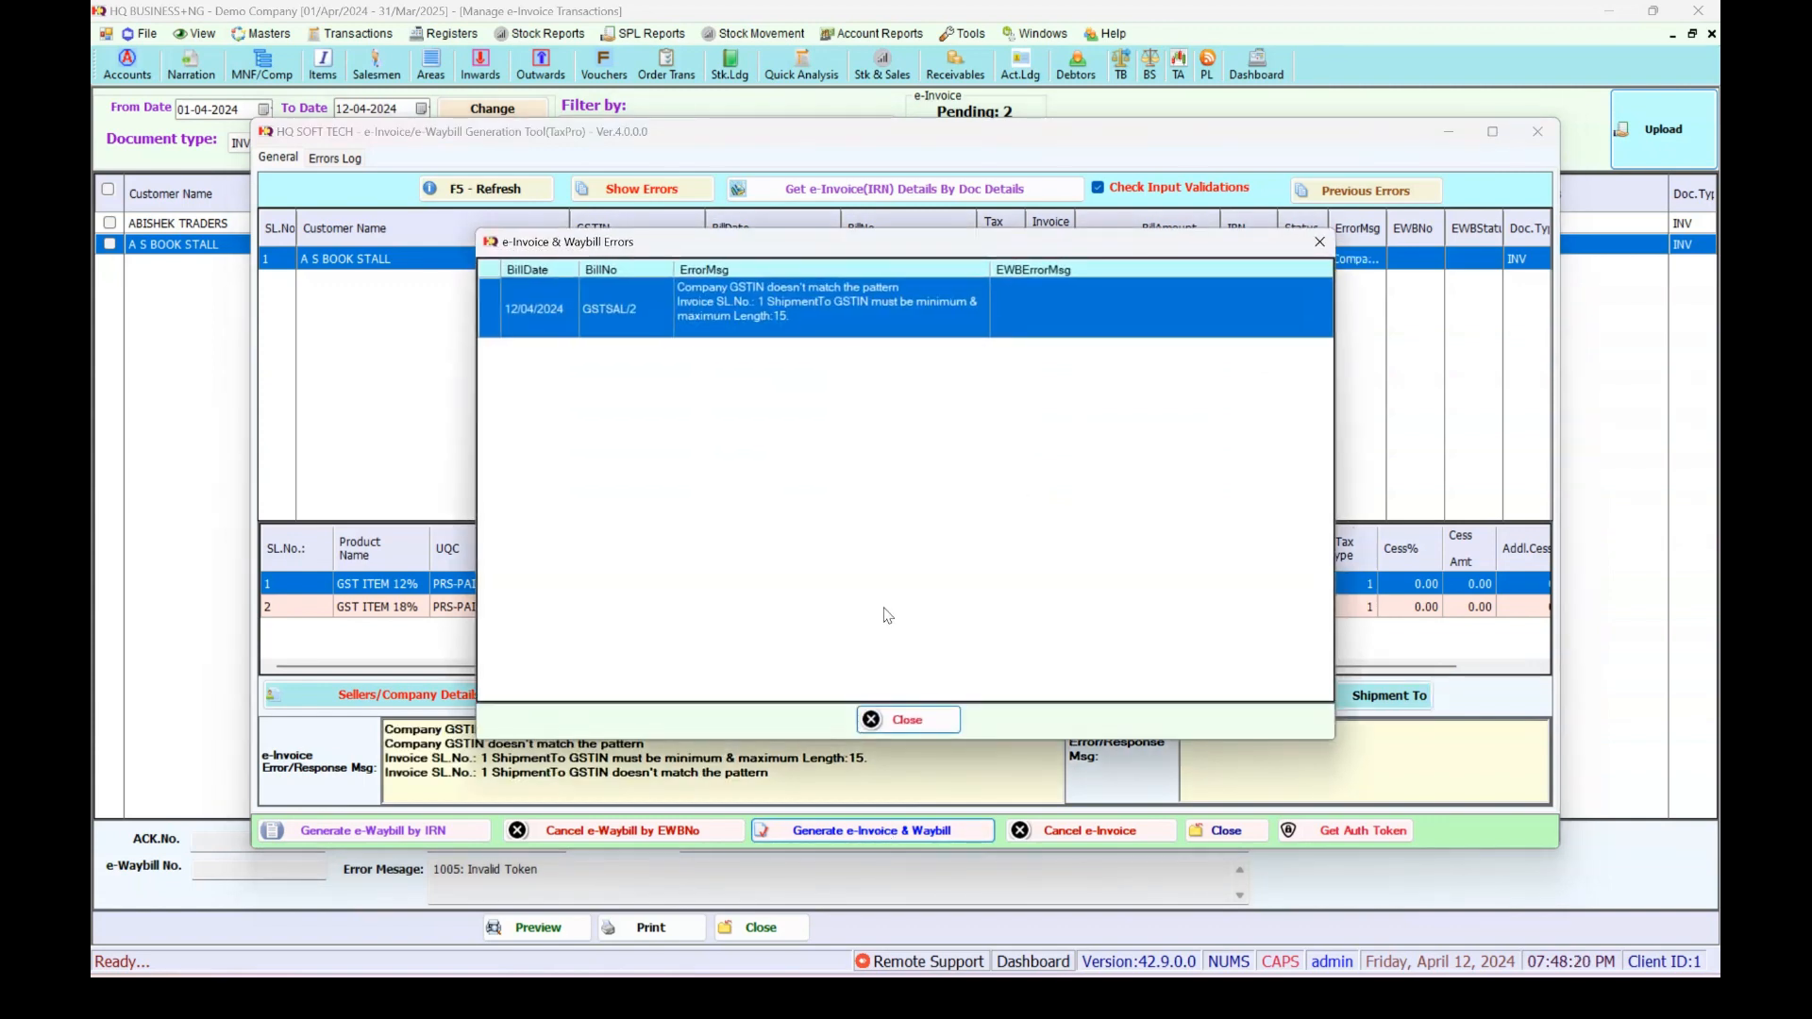
{"action": "left_click", "coordinate": [905, 722]}
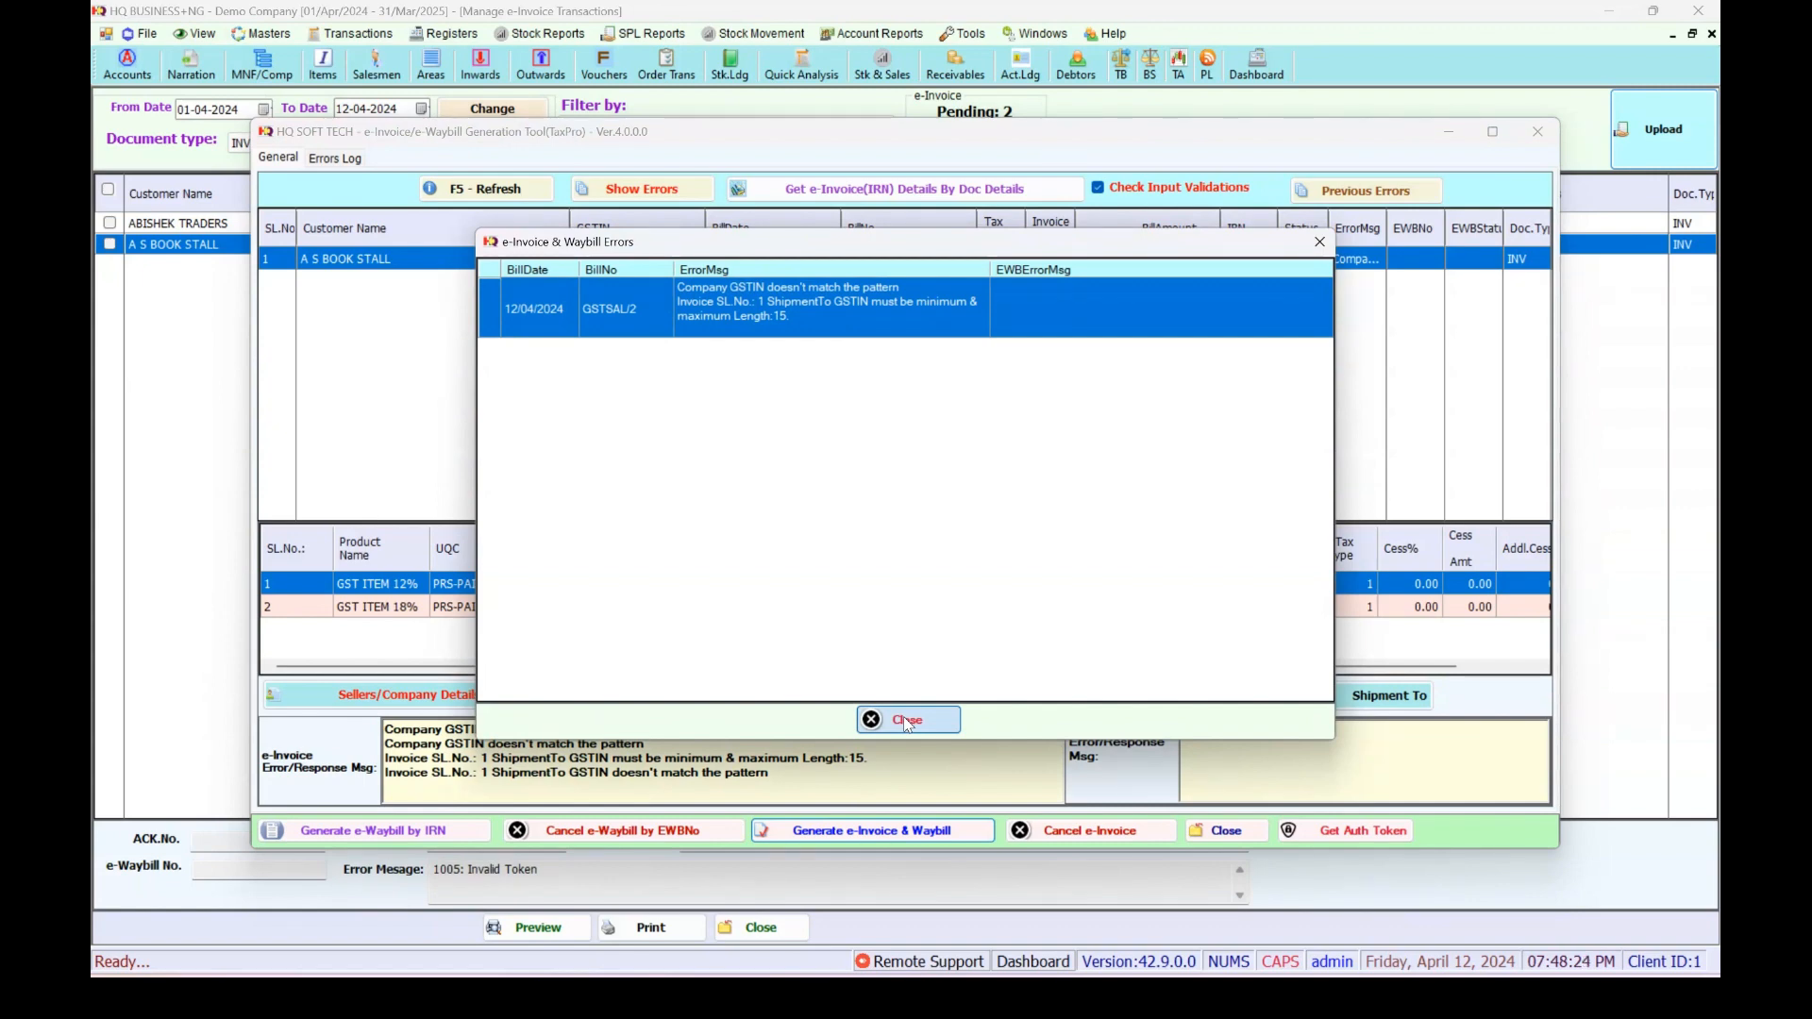
Switch Check Input Validations off and back on, and examine the e-invoice error/response messages.
{"action": "left_click", "coordinate": [1199, 194]}
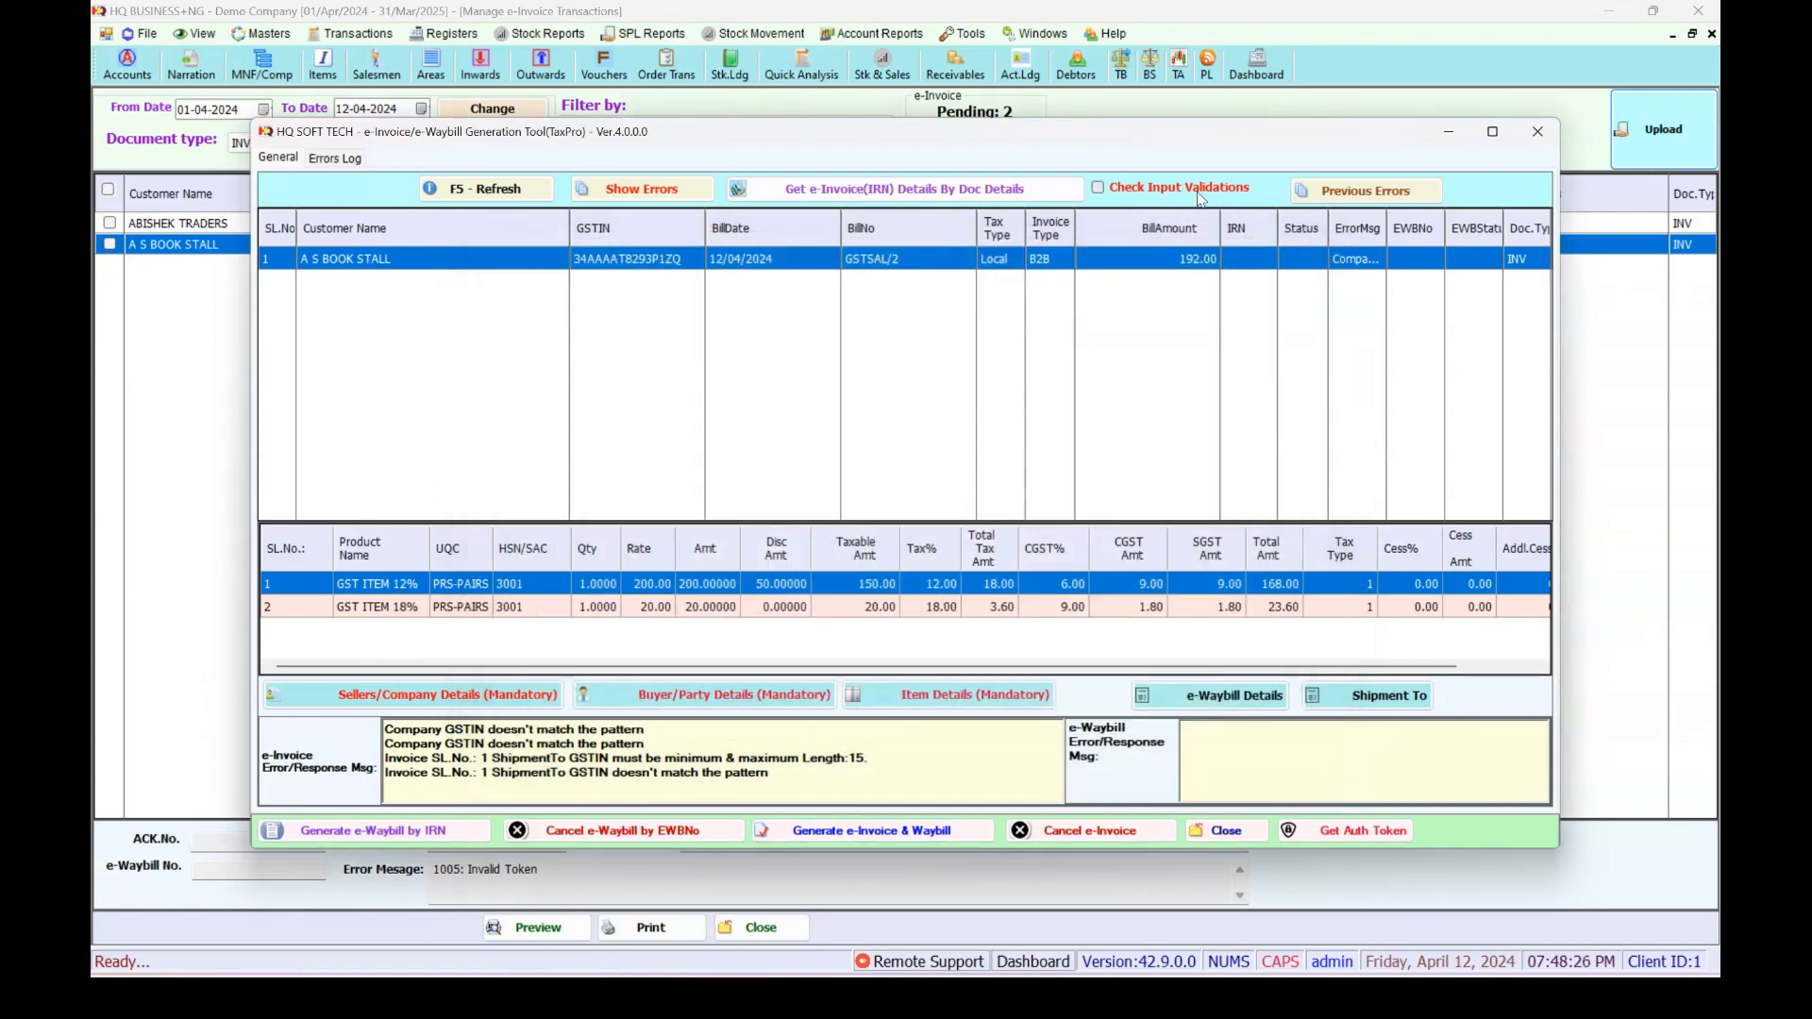
{"action": "left_click", "coordinate": [1146, 187]}
{"action": "left_click_drag", "start_coordinate": [759, 785], "coordinate": [387, 732]}
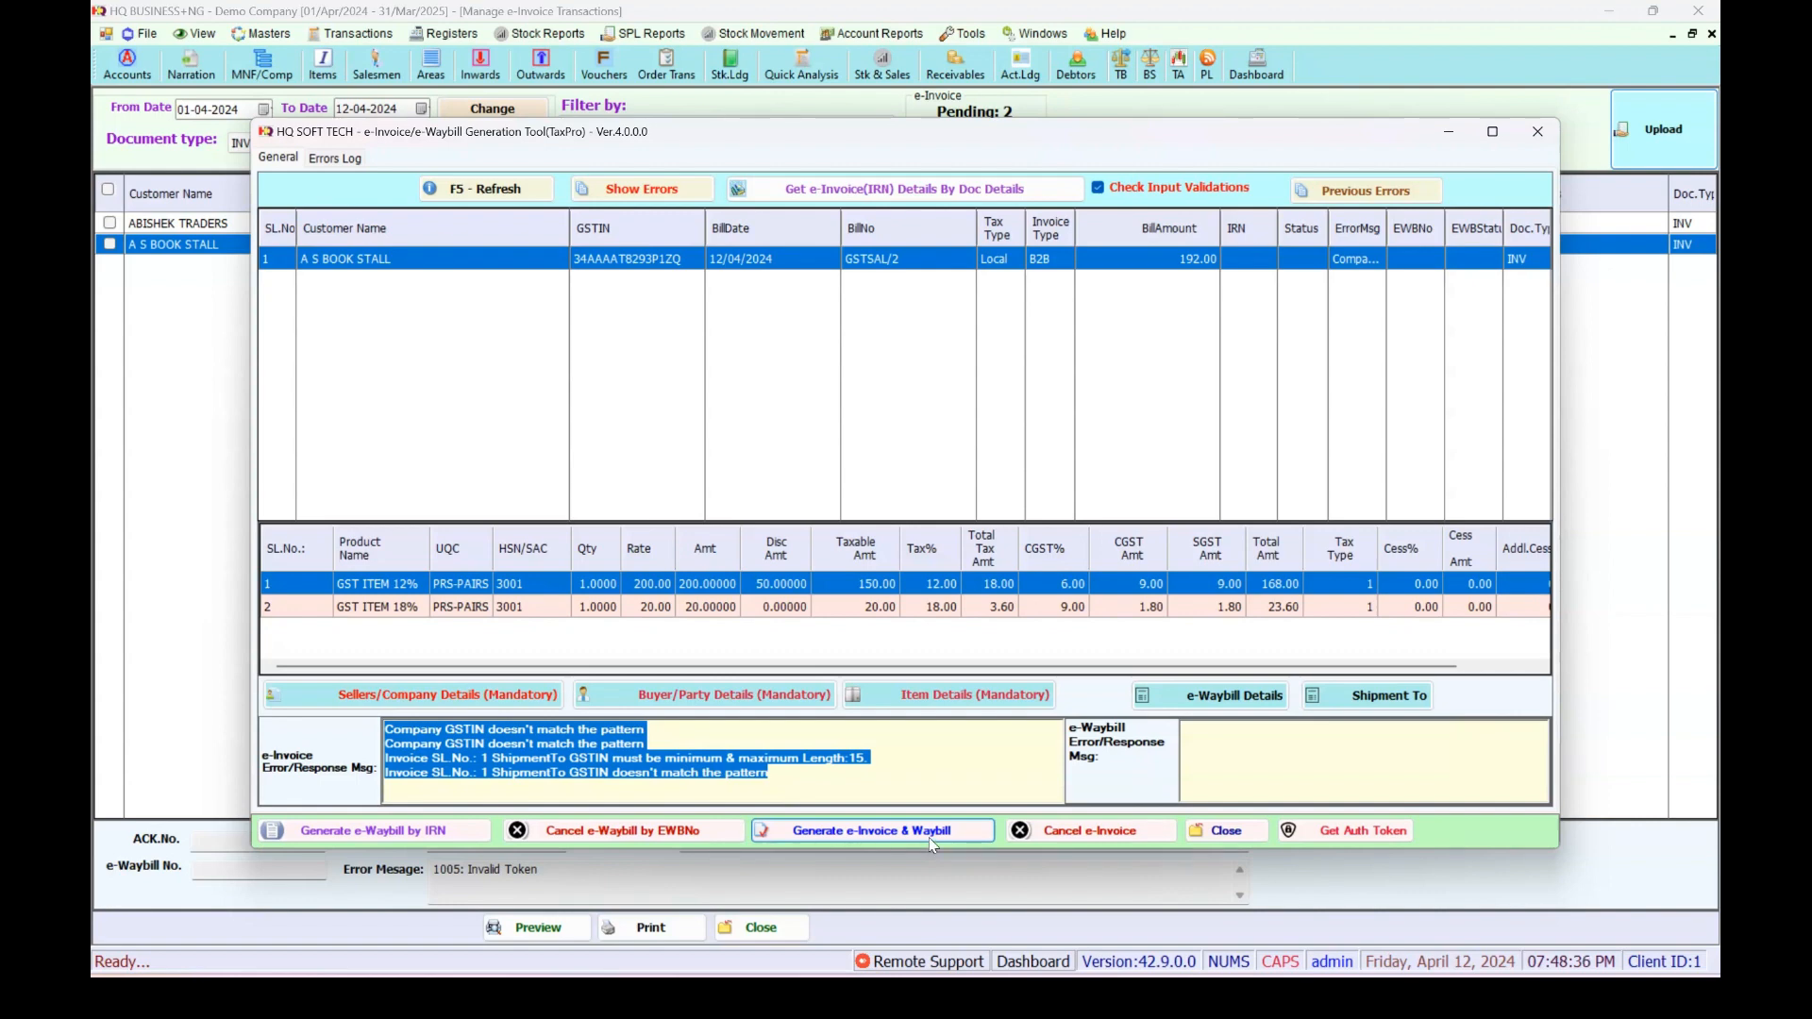
{"action": "left_click", "coordinate": [948, 746]}
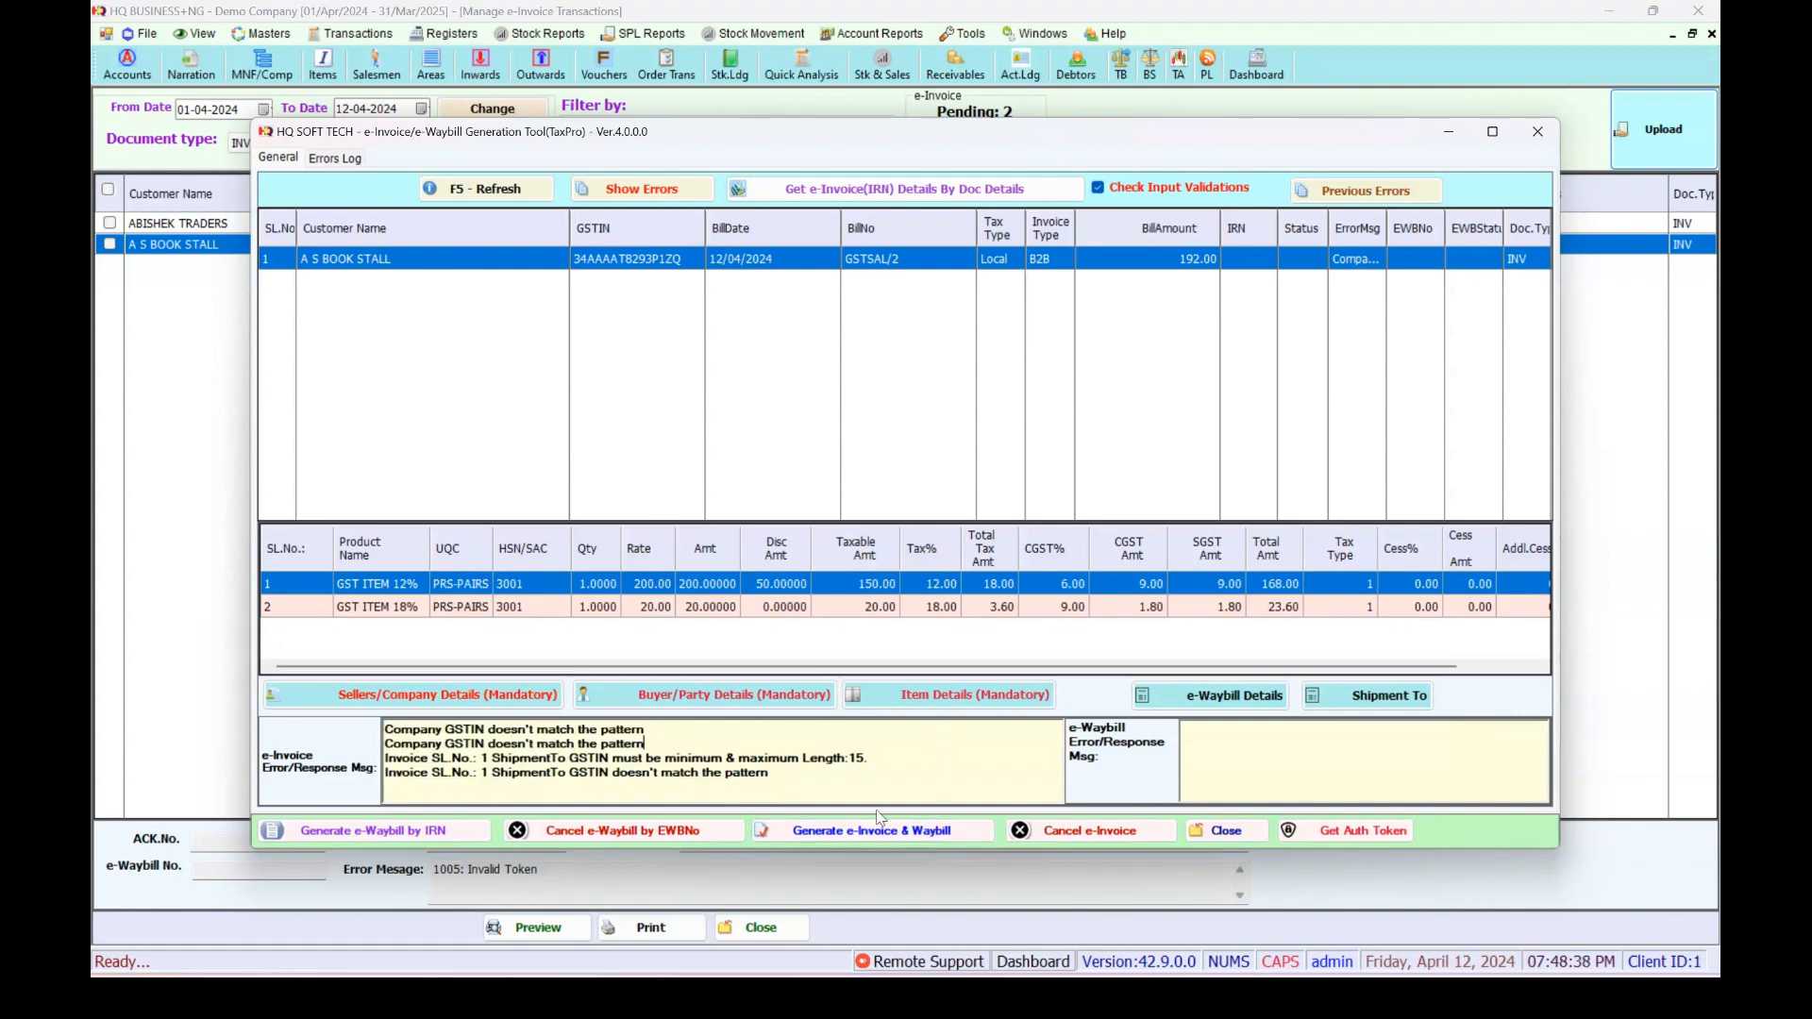
Turn off Check Input Validations and submit the A S BOOK STALL bill for e-invoice and e-waybill generation, confirming the API call.
{"action": "left_click", "coordinate": [1149, 192]}
{"action": "left_click", "coordinate": [899, 830]}
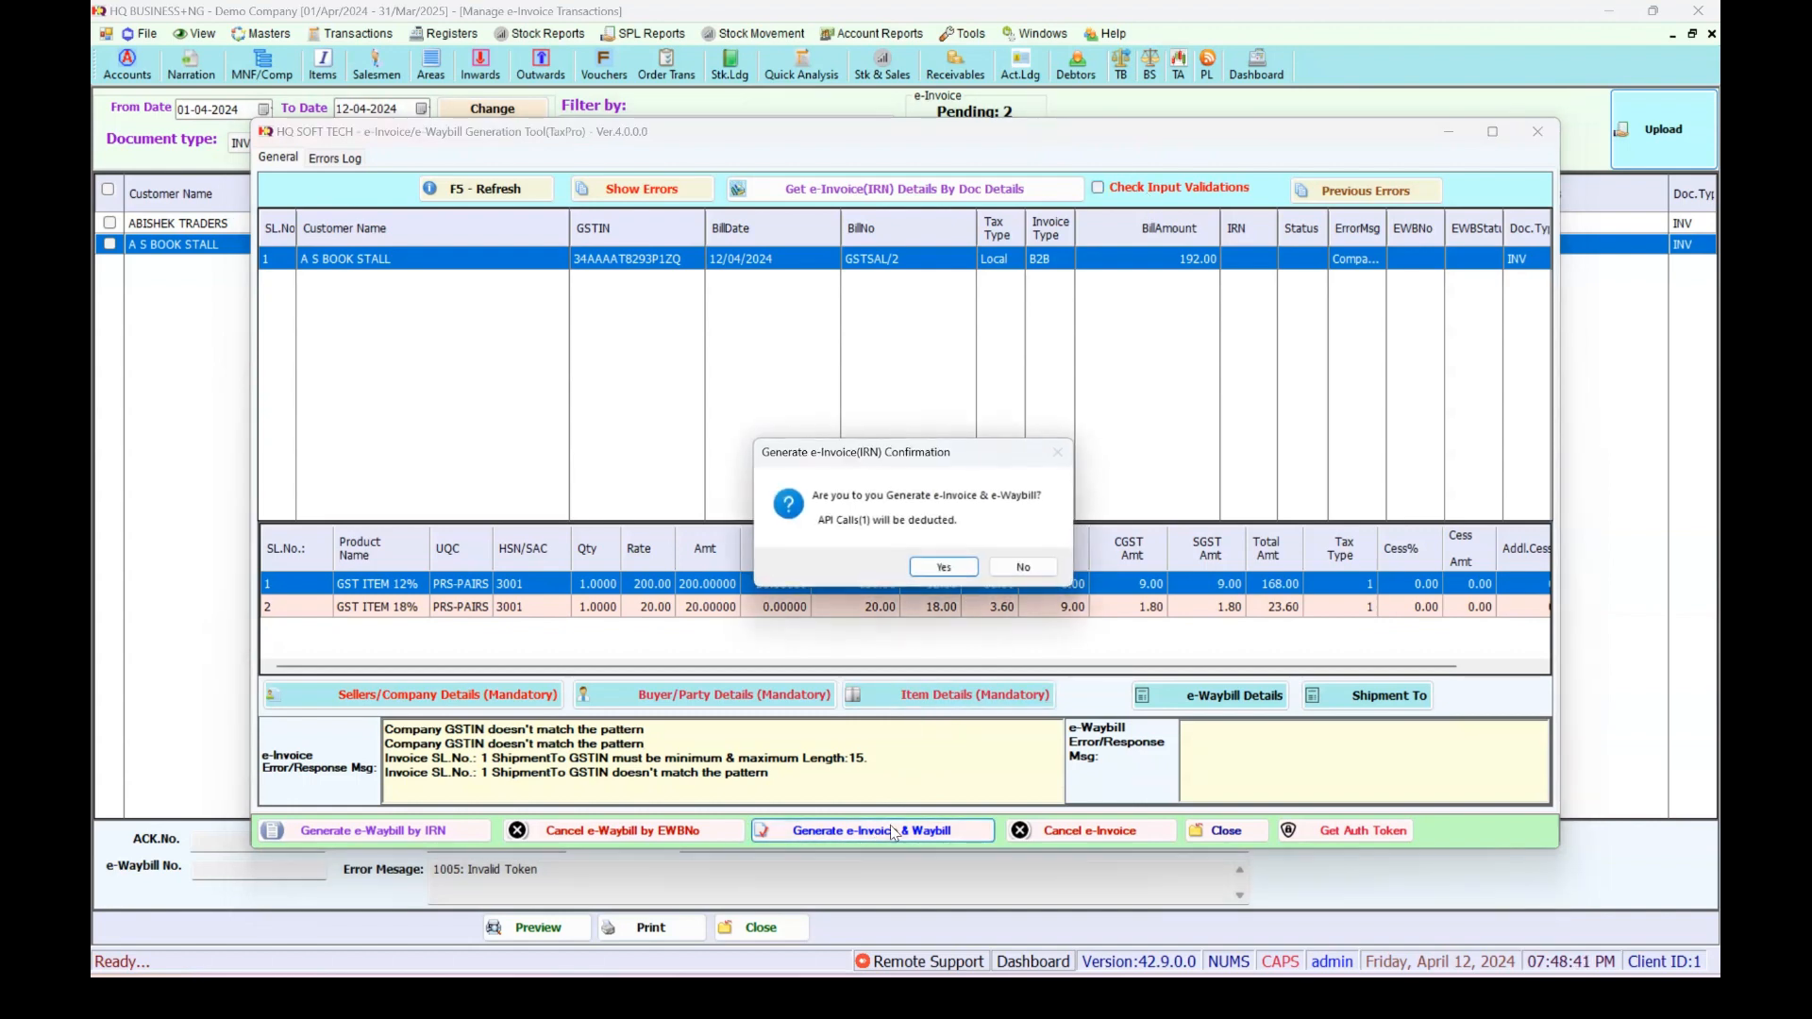
{"action": "left_click", "coordinate": [946, 568]}
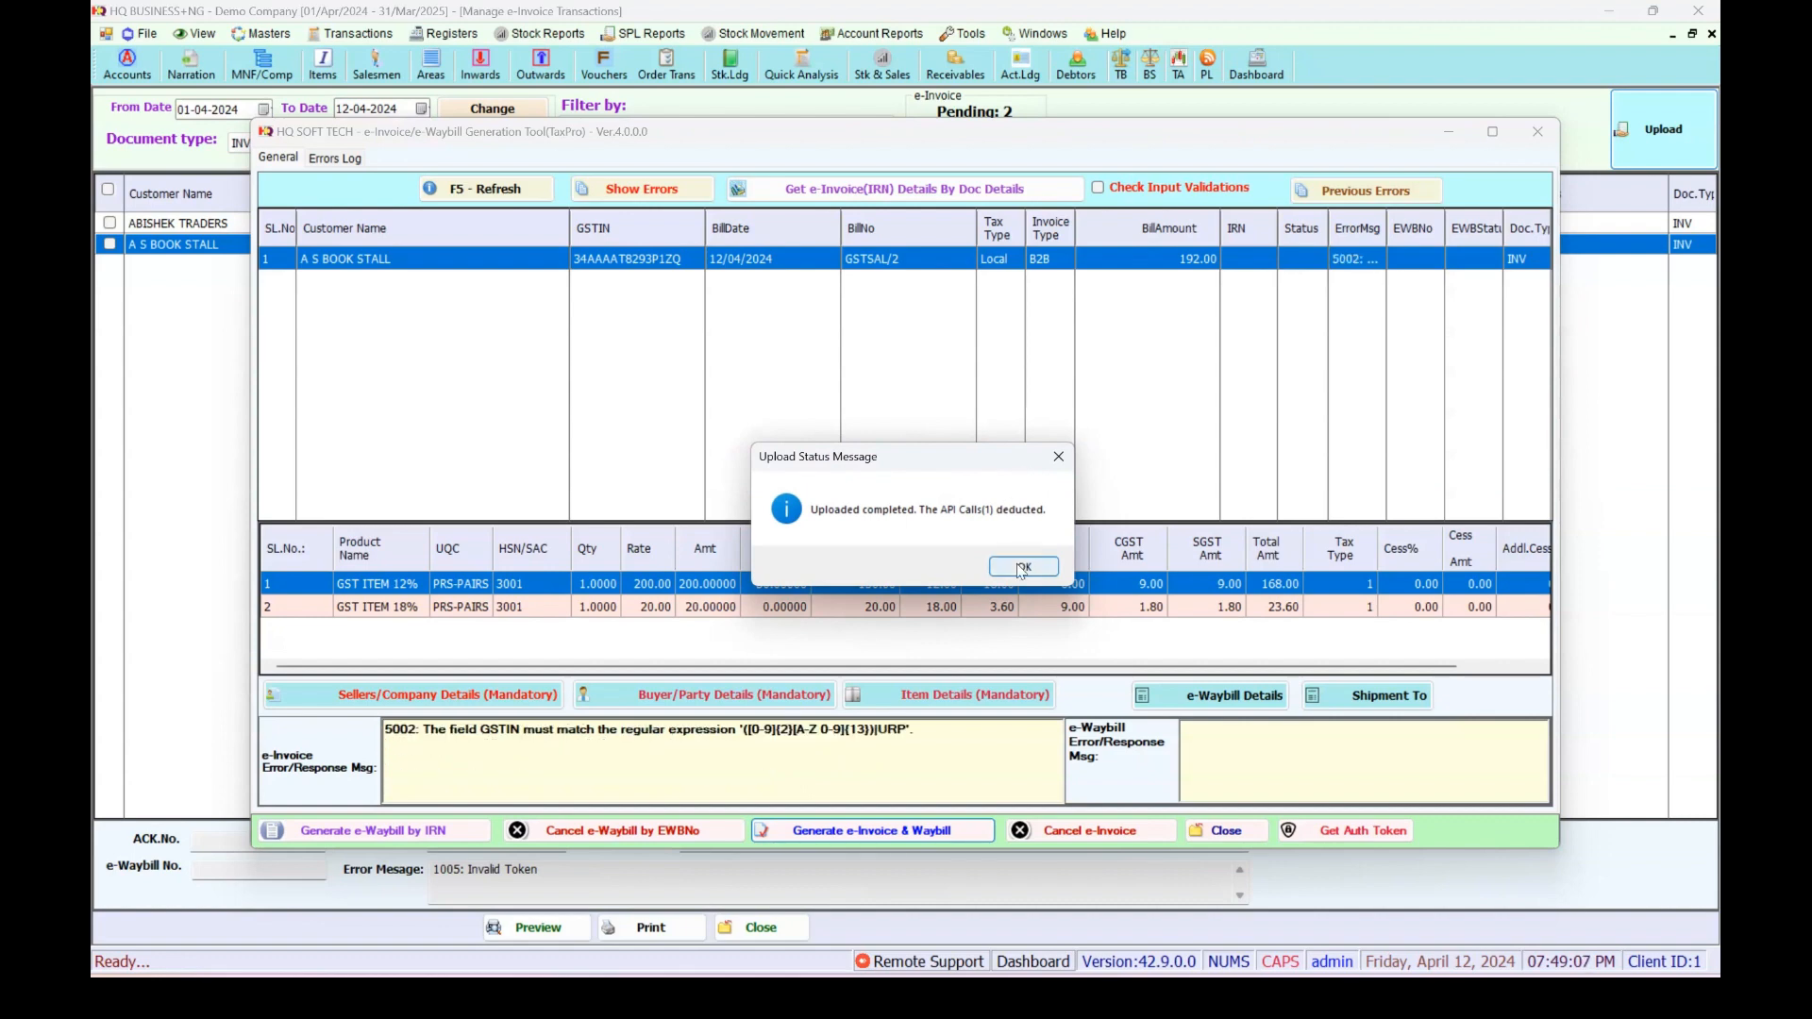
{"action": "left_click", "coordinate": [1022, 568]}
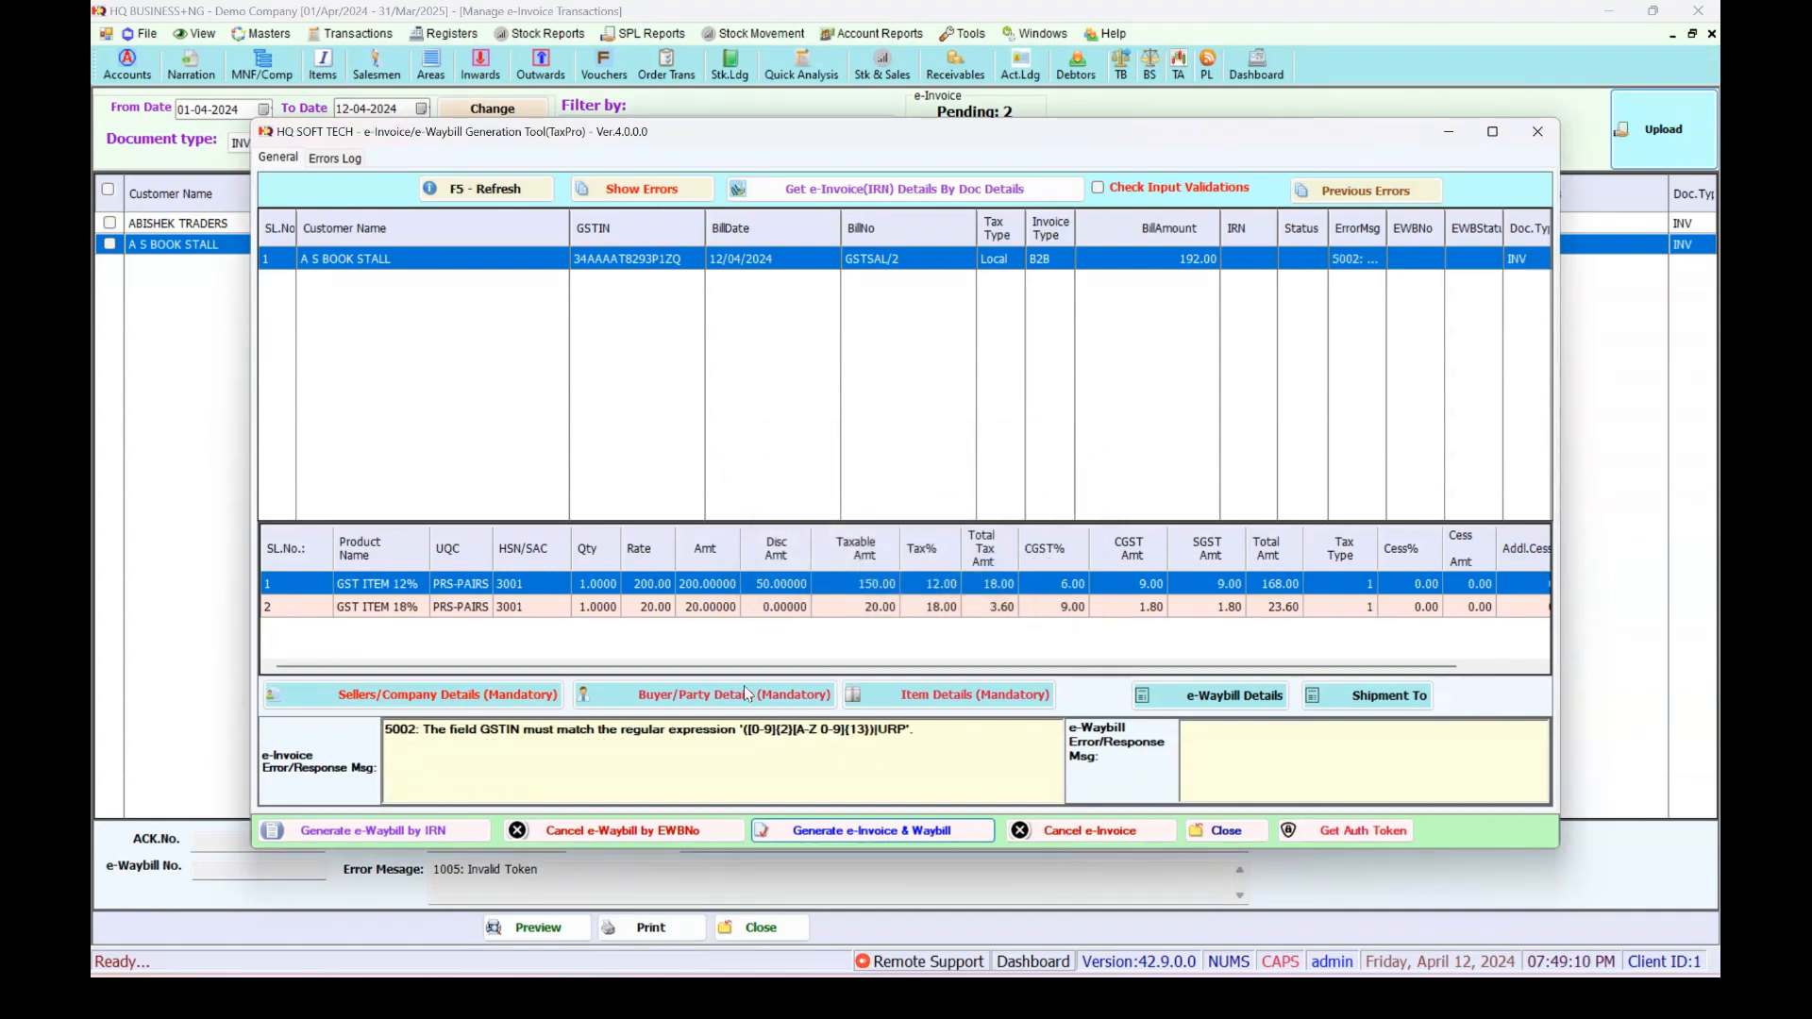
Examine the e-invoice and e-waybill error/response messages for the submitted bill and close the generation tool.
{"action": "left_click_drag", "start_coordinate": [926, 734], "coordinate": [388, 730]}
{"action": "left_click", "coordinate": [407, 746]}
{"action": "left_click", "coordinate": [1235, 746]}
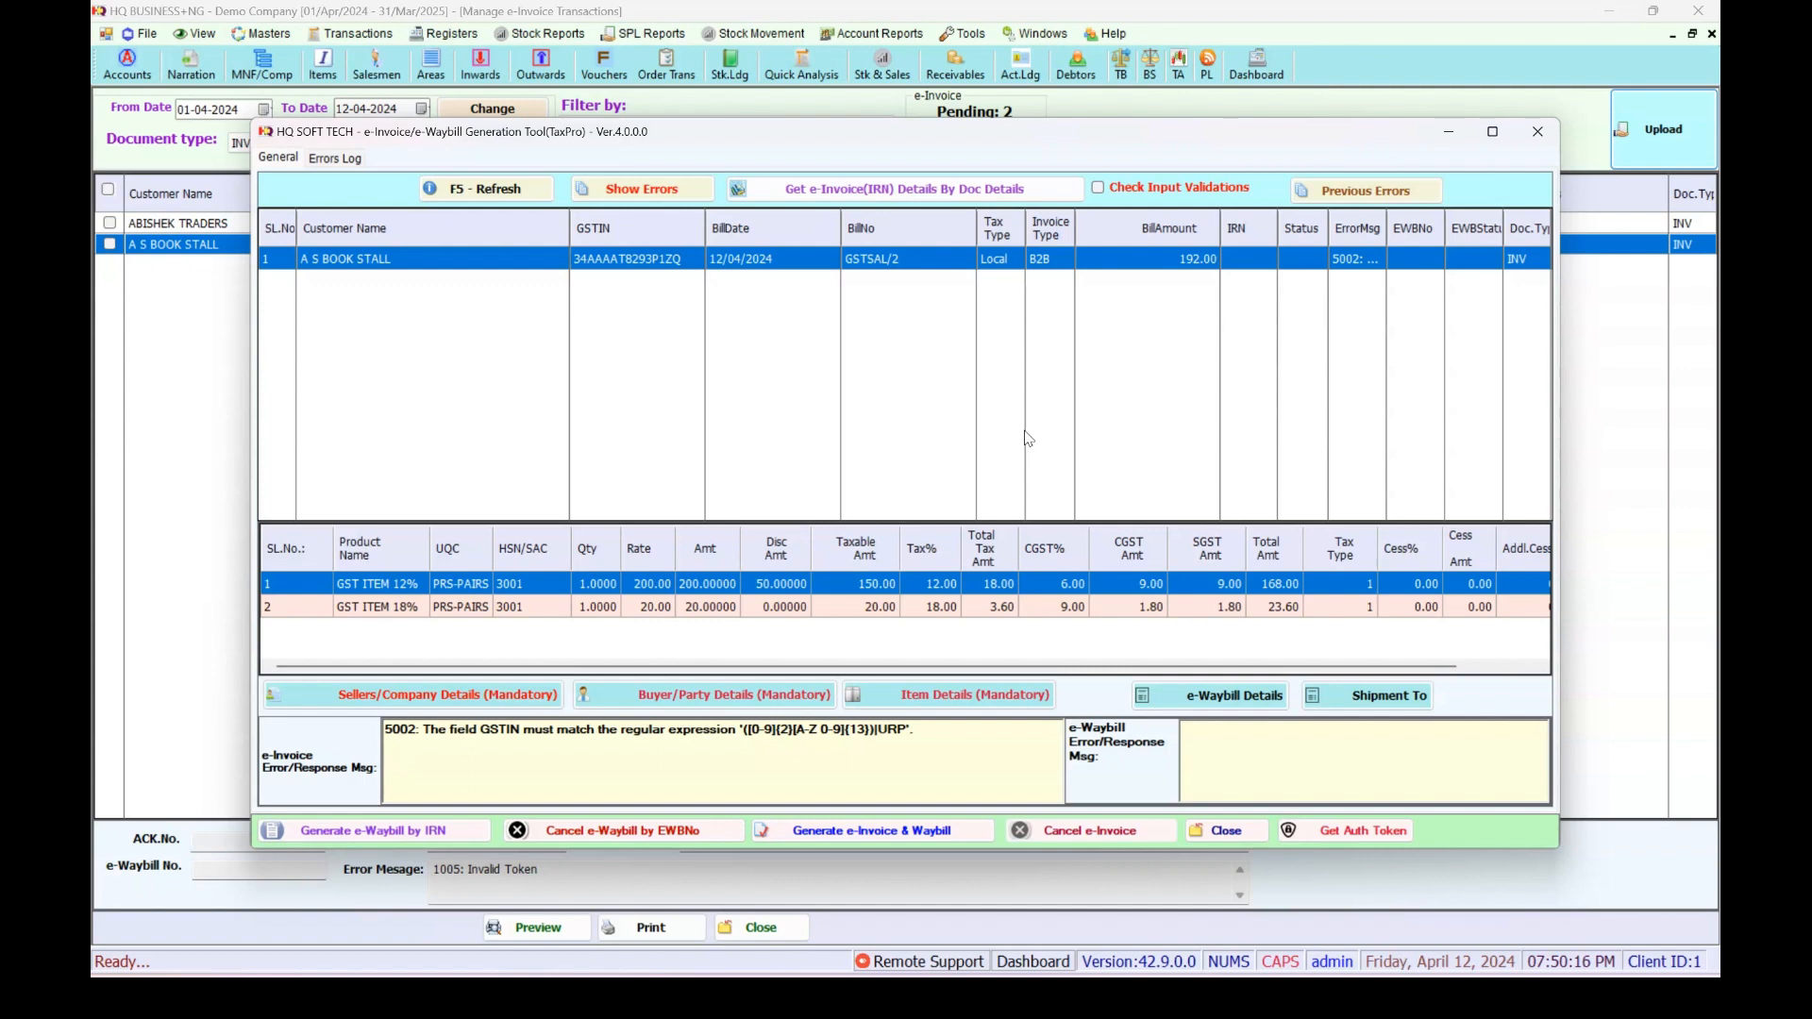
{"action": "left_click", "coordinate": [1222, 836]}
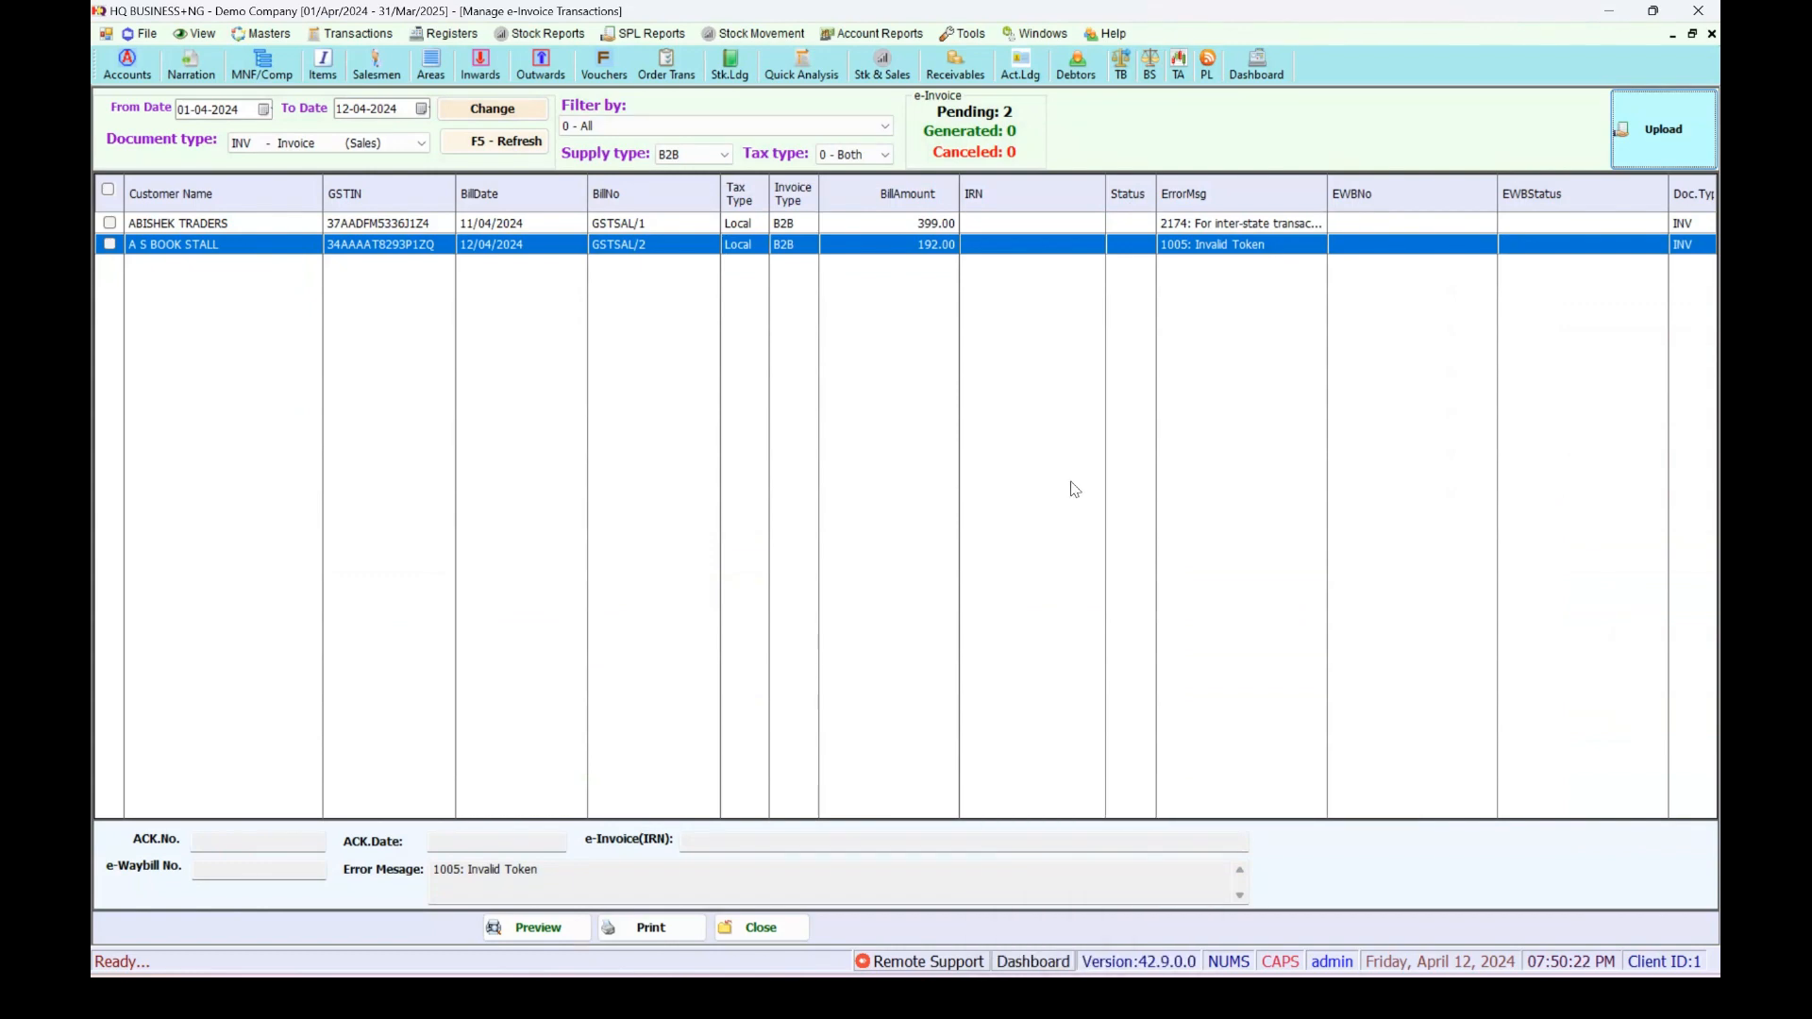
Compare the error messages of the ABISHEK TRADERS and A S BOOK STALL bills in the transaction list.
{"action": "left_click", "coordinate": [460, 227]}
{"action": "left_click", "coordinate": [484, 247]}
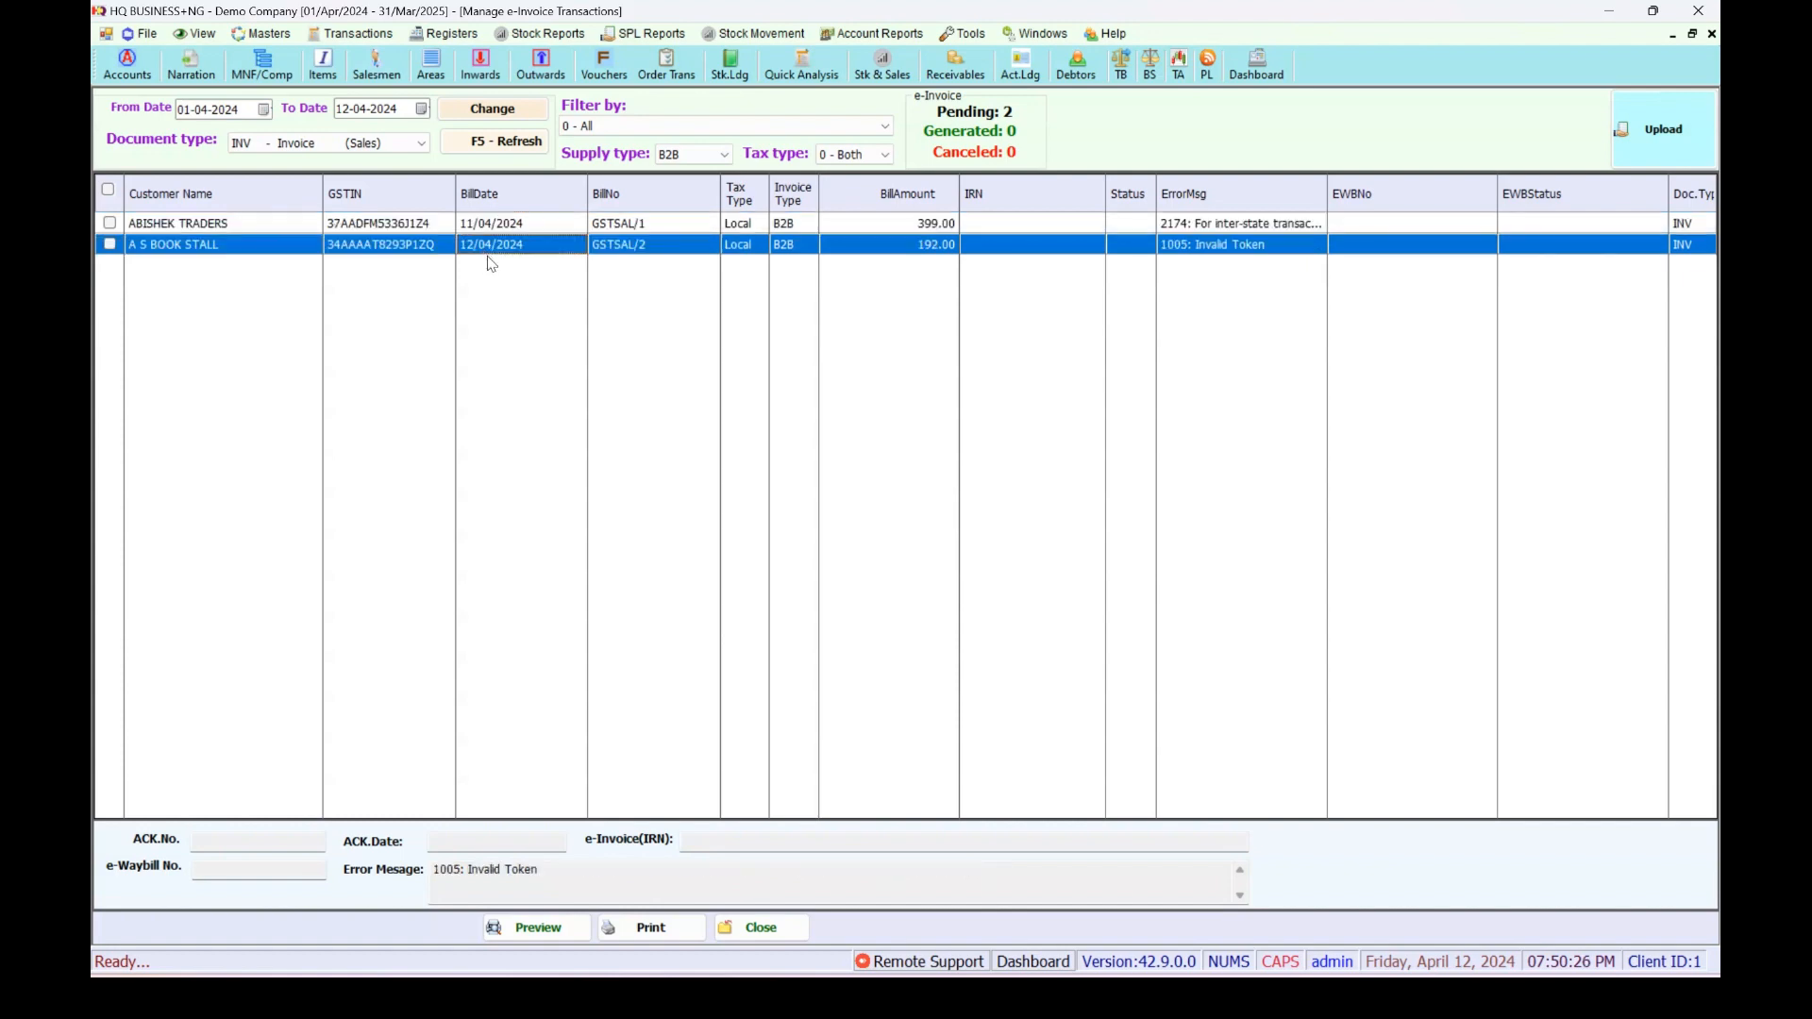
{"action": "left_click", "coordinate": [1192, 230]}
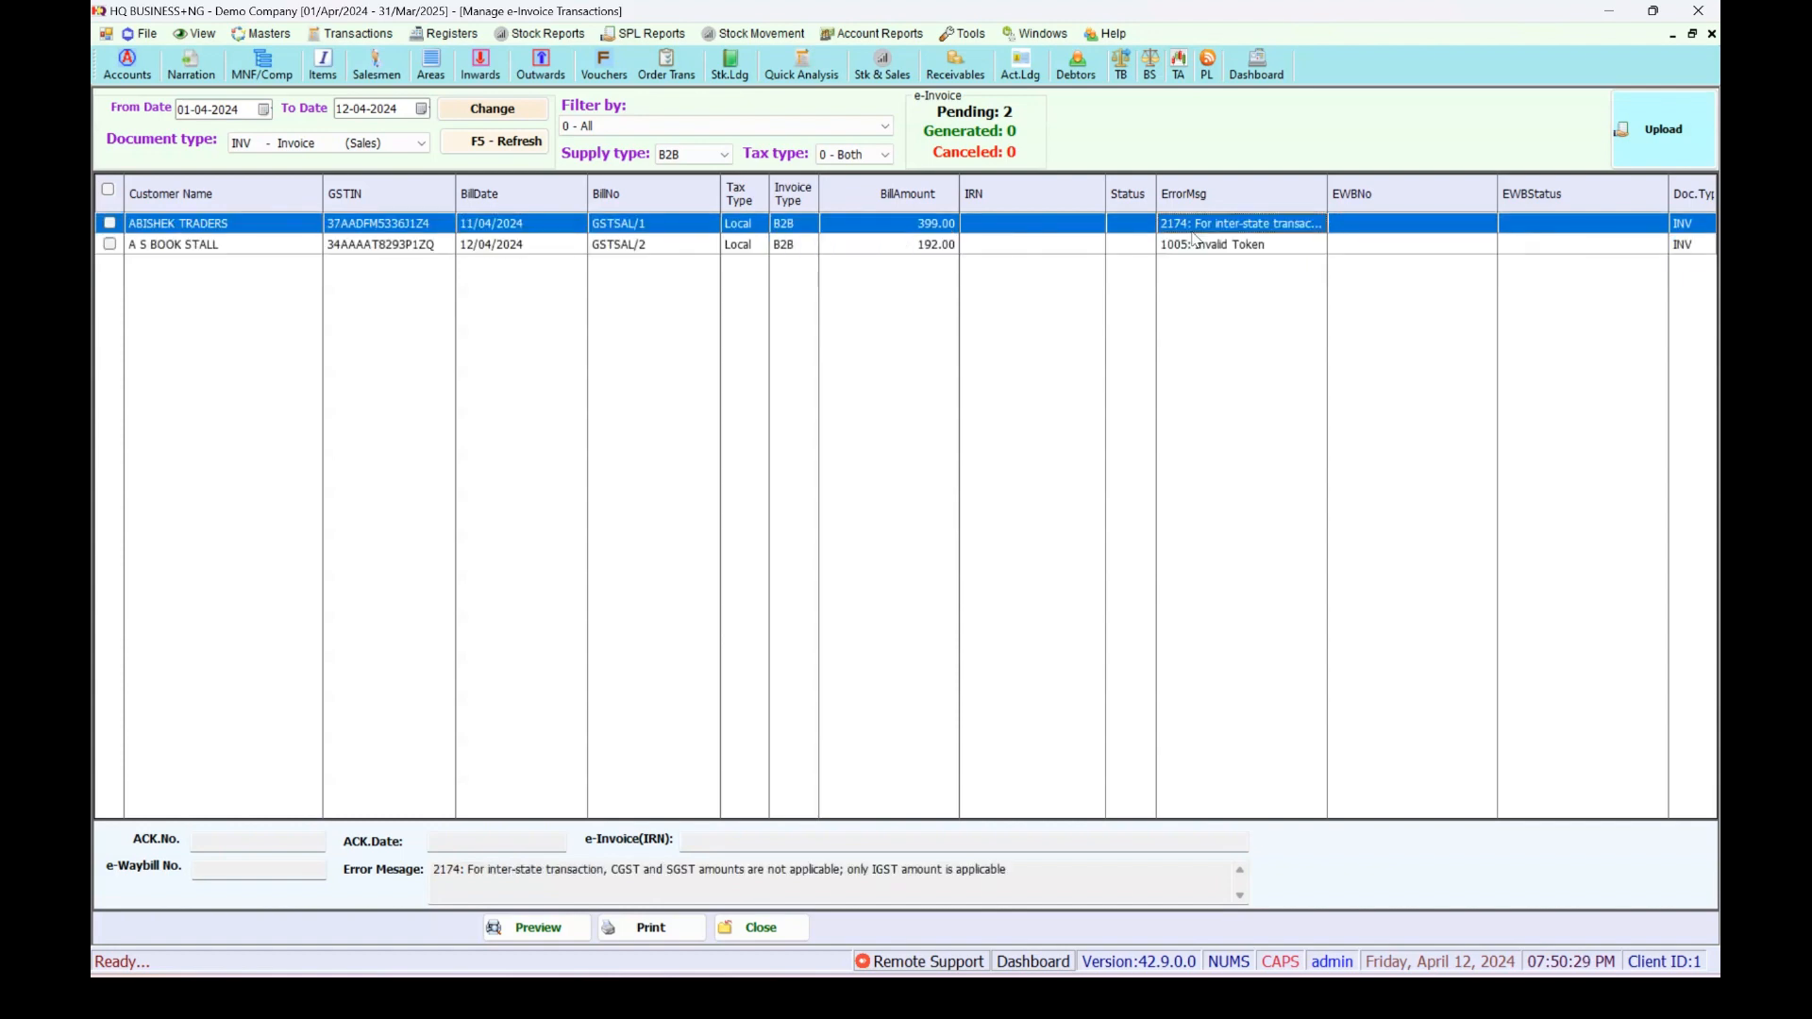
{"action": "left_click", "coordinate": [1085, 248]}
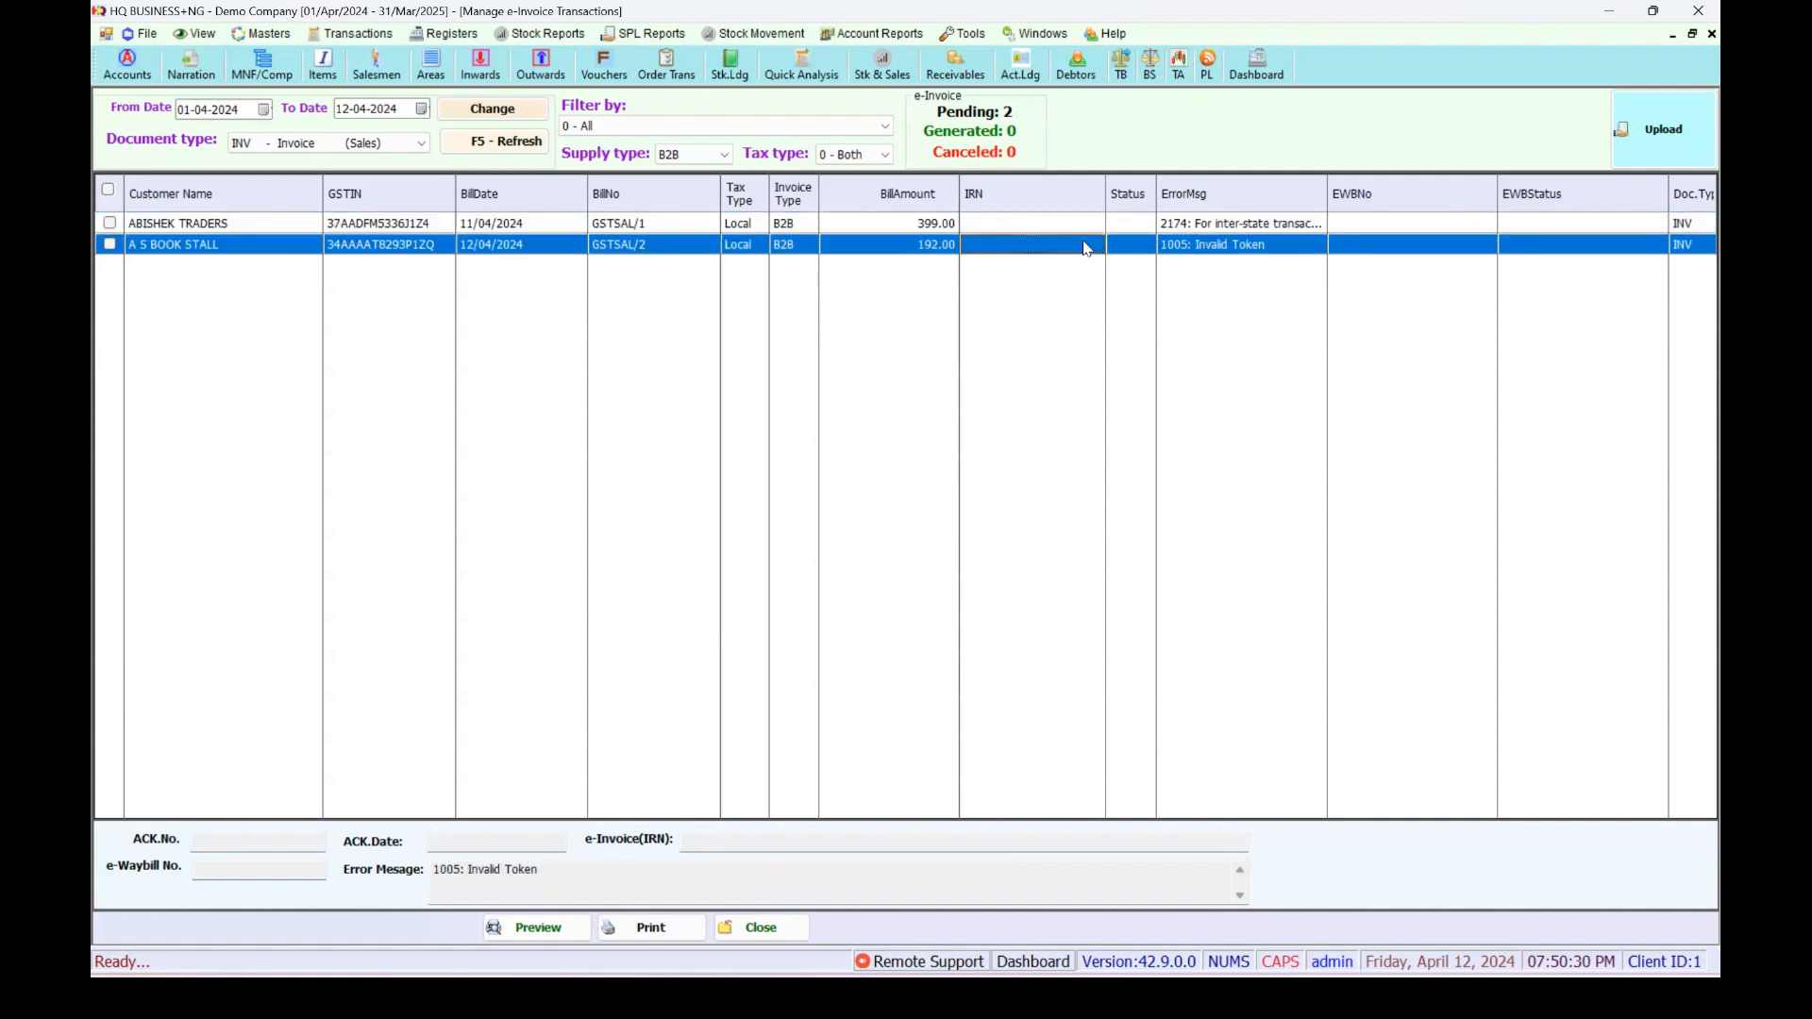
{"action": "left_click", "coordinate": [1087, 231]}
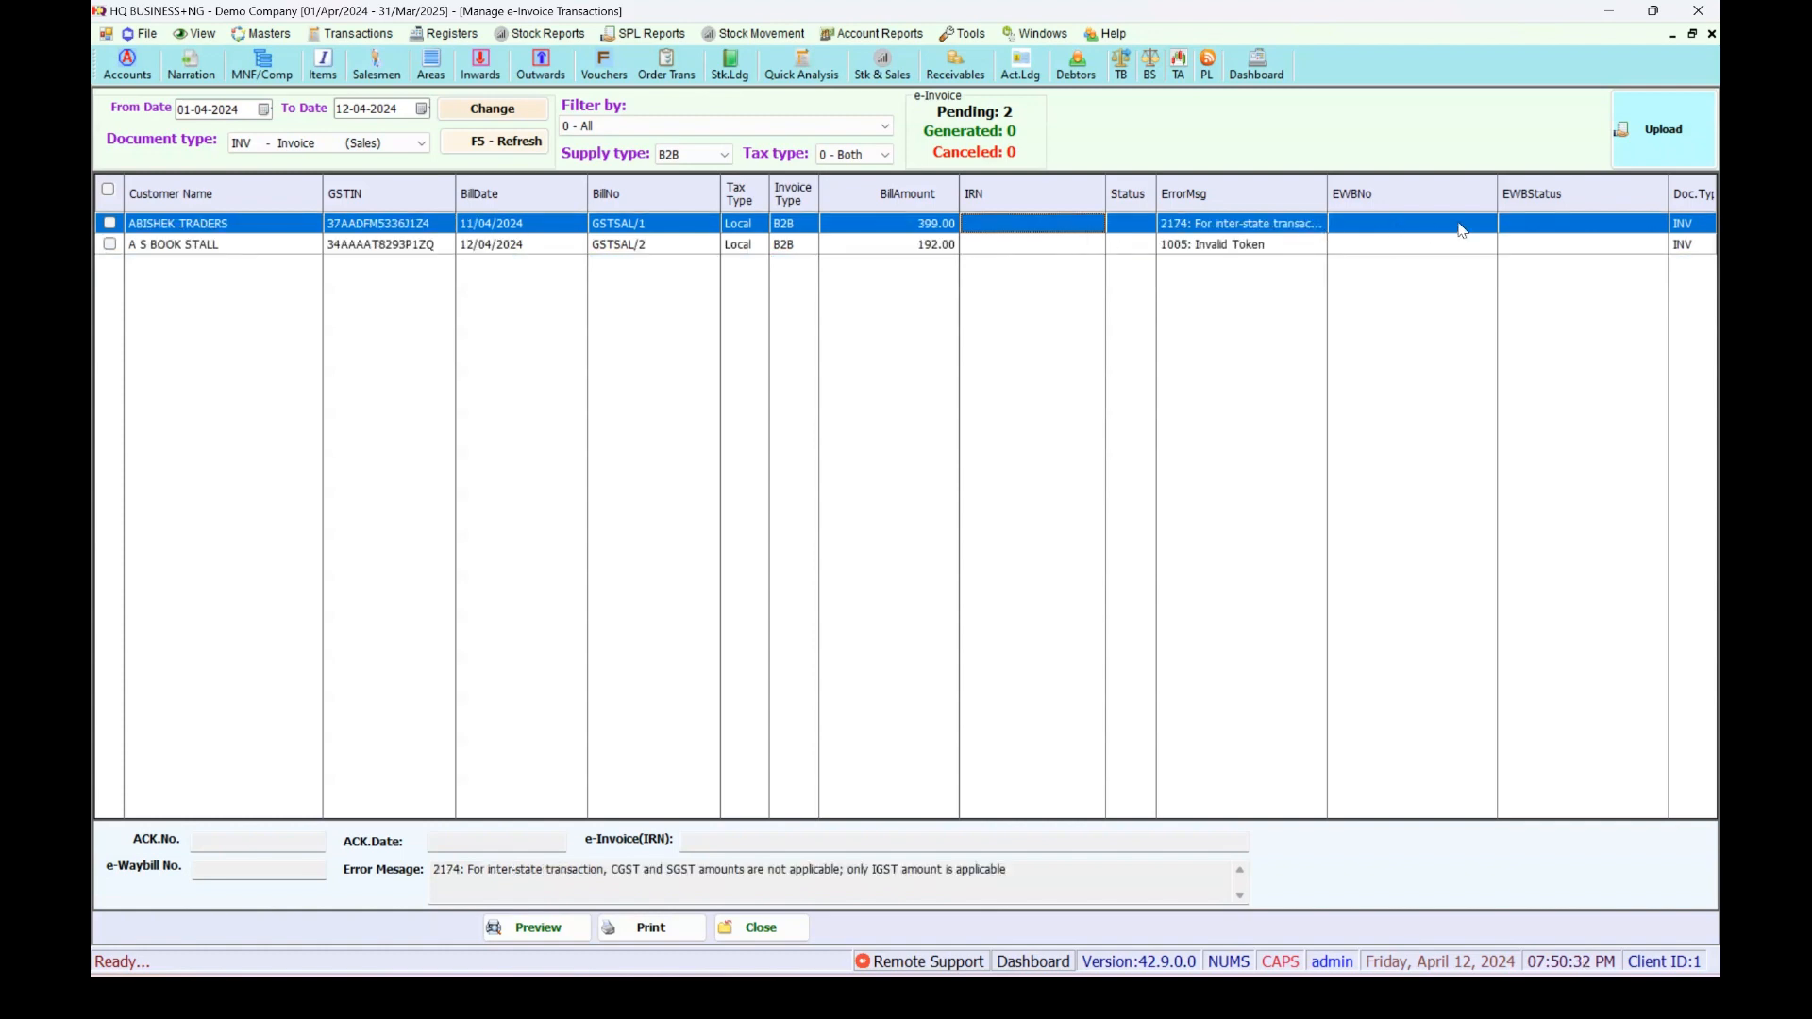
View the sales invoices filtered by e-Invoice(IRN) - Generated, Not Upload(Pending) and e-Invoice(IRN) - Canceled.
{"action": "left_click", "coordinate": [674, 128]}
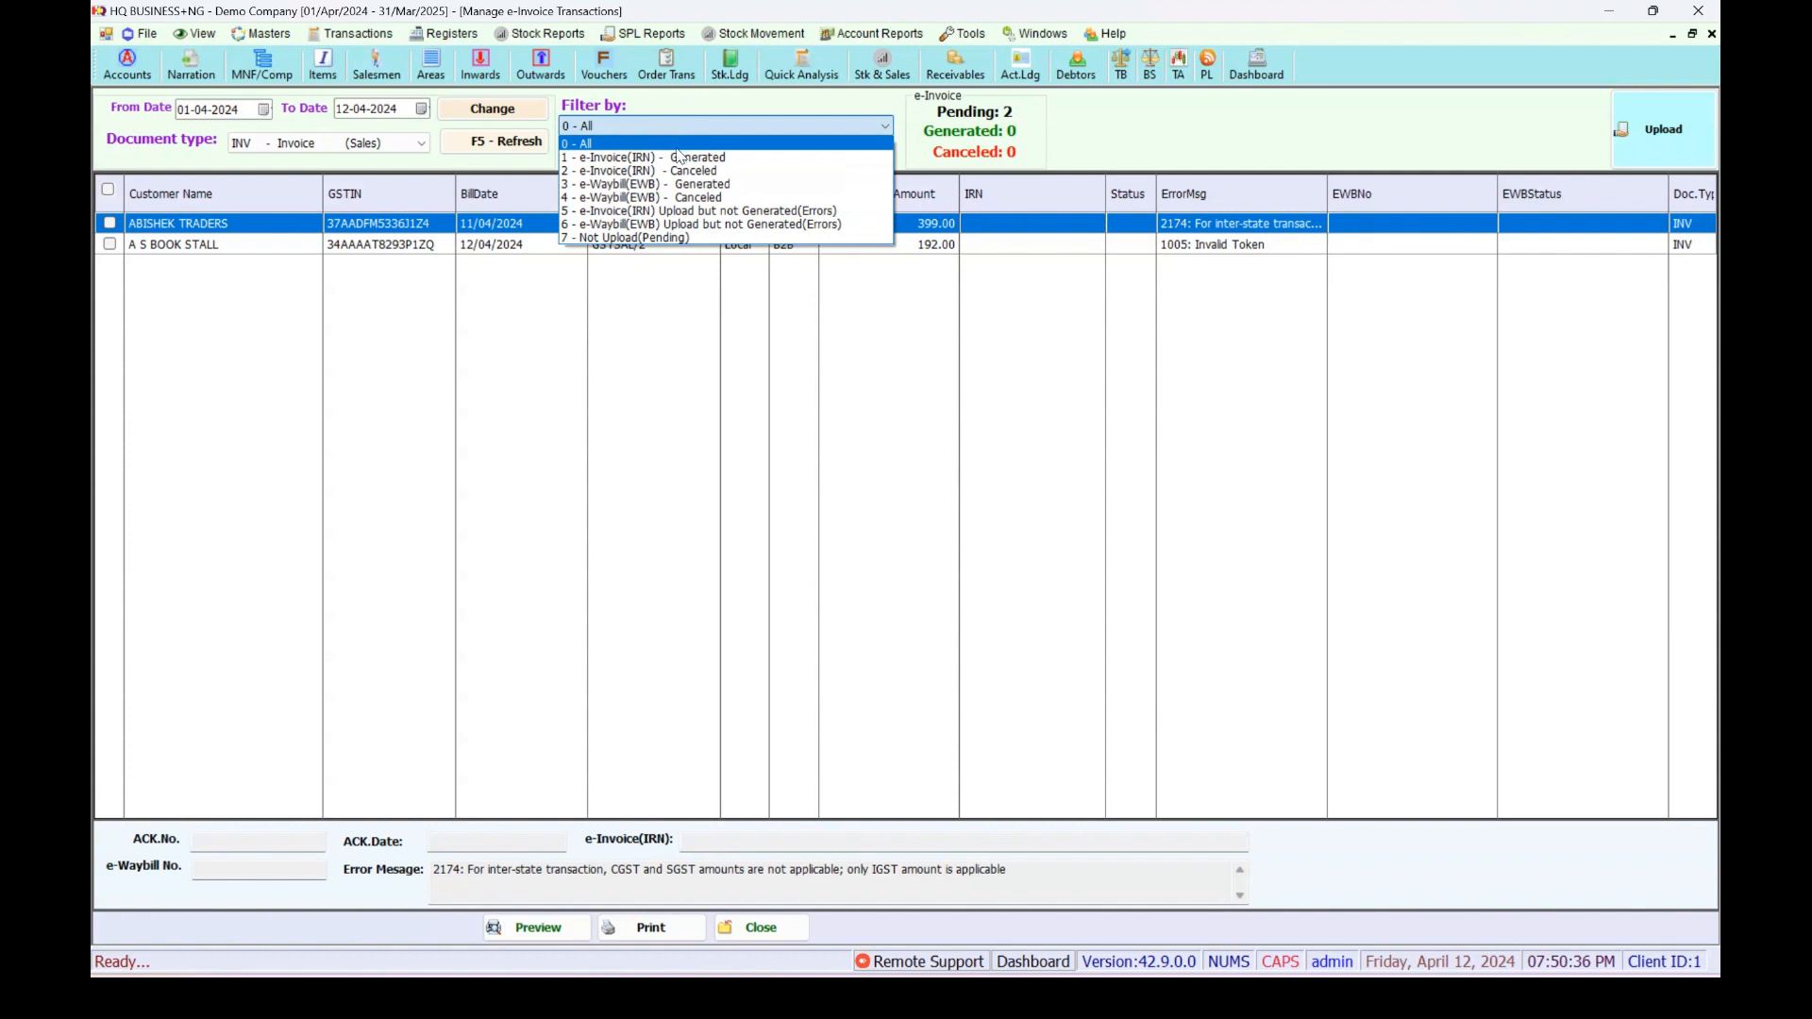
{"action": "left_click", "coordinate": [680, 159]}
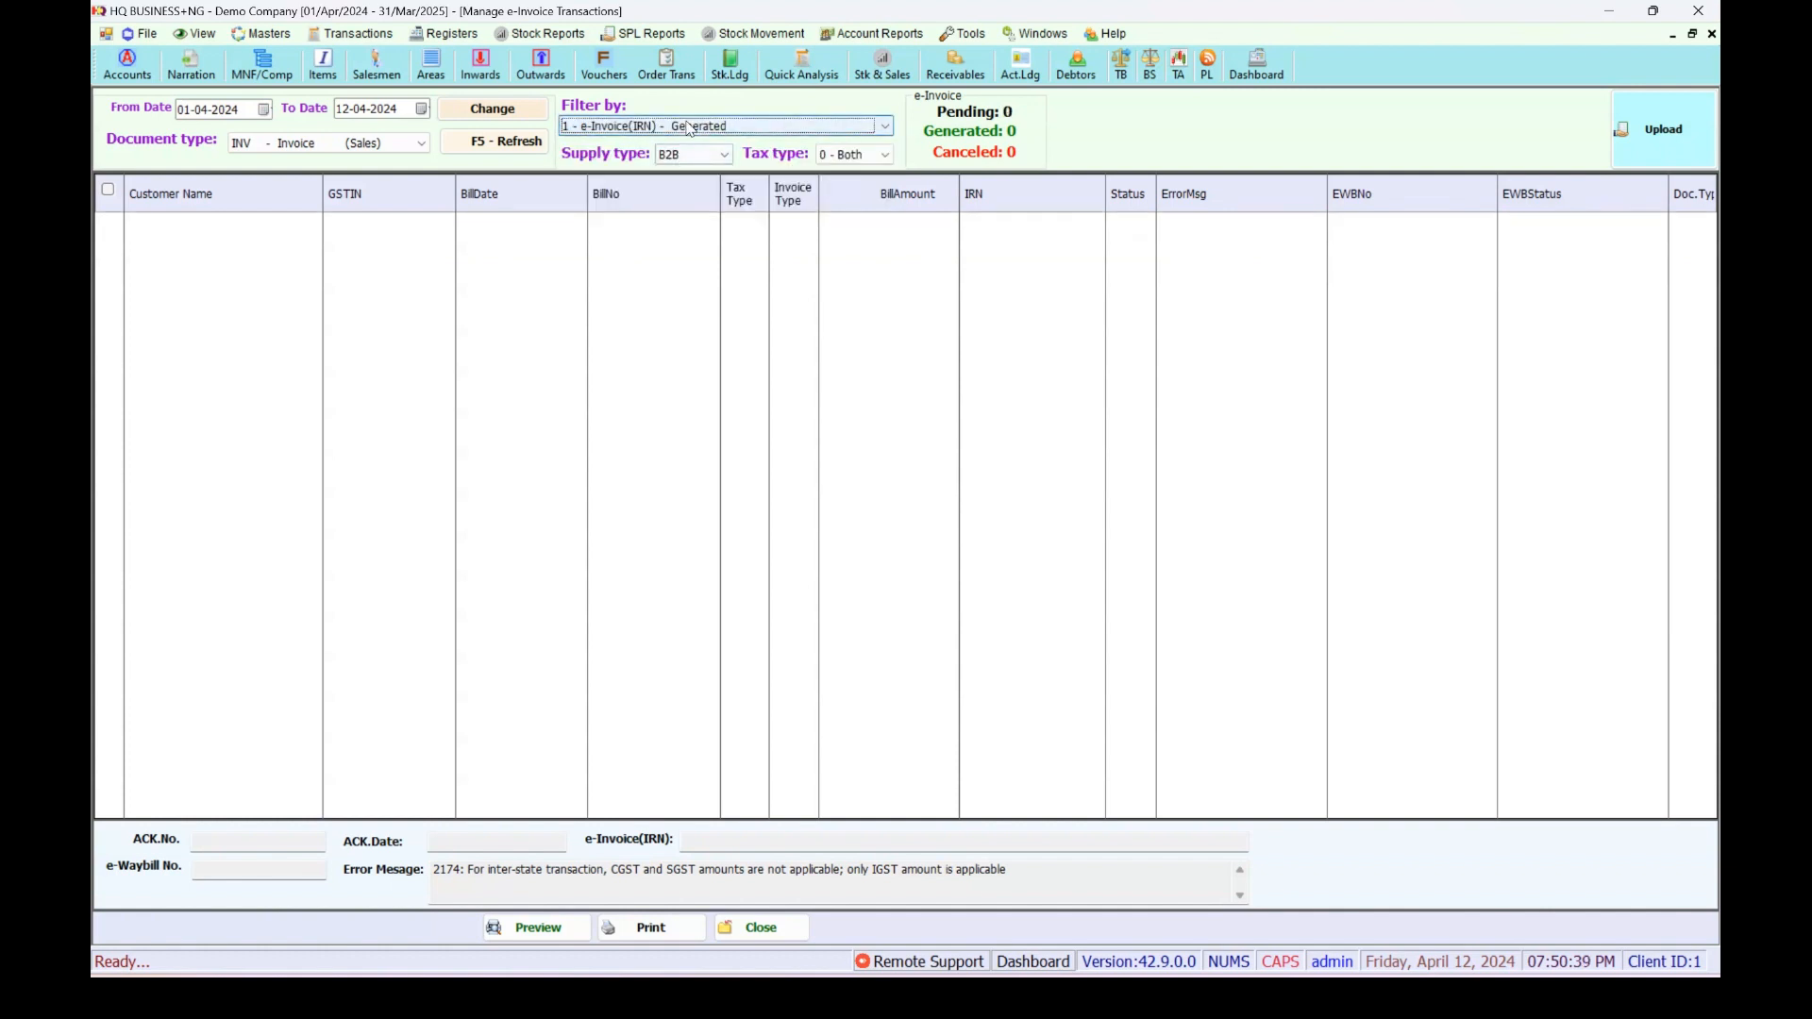
{"action": "left_click", "coordinate": [680, 126]}
{"action": "left_click", "coordinate": [672, 237]}
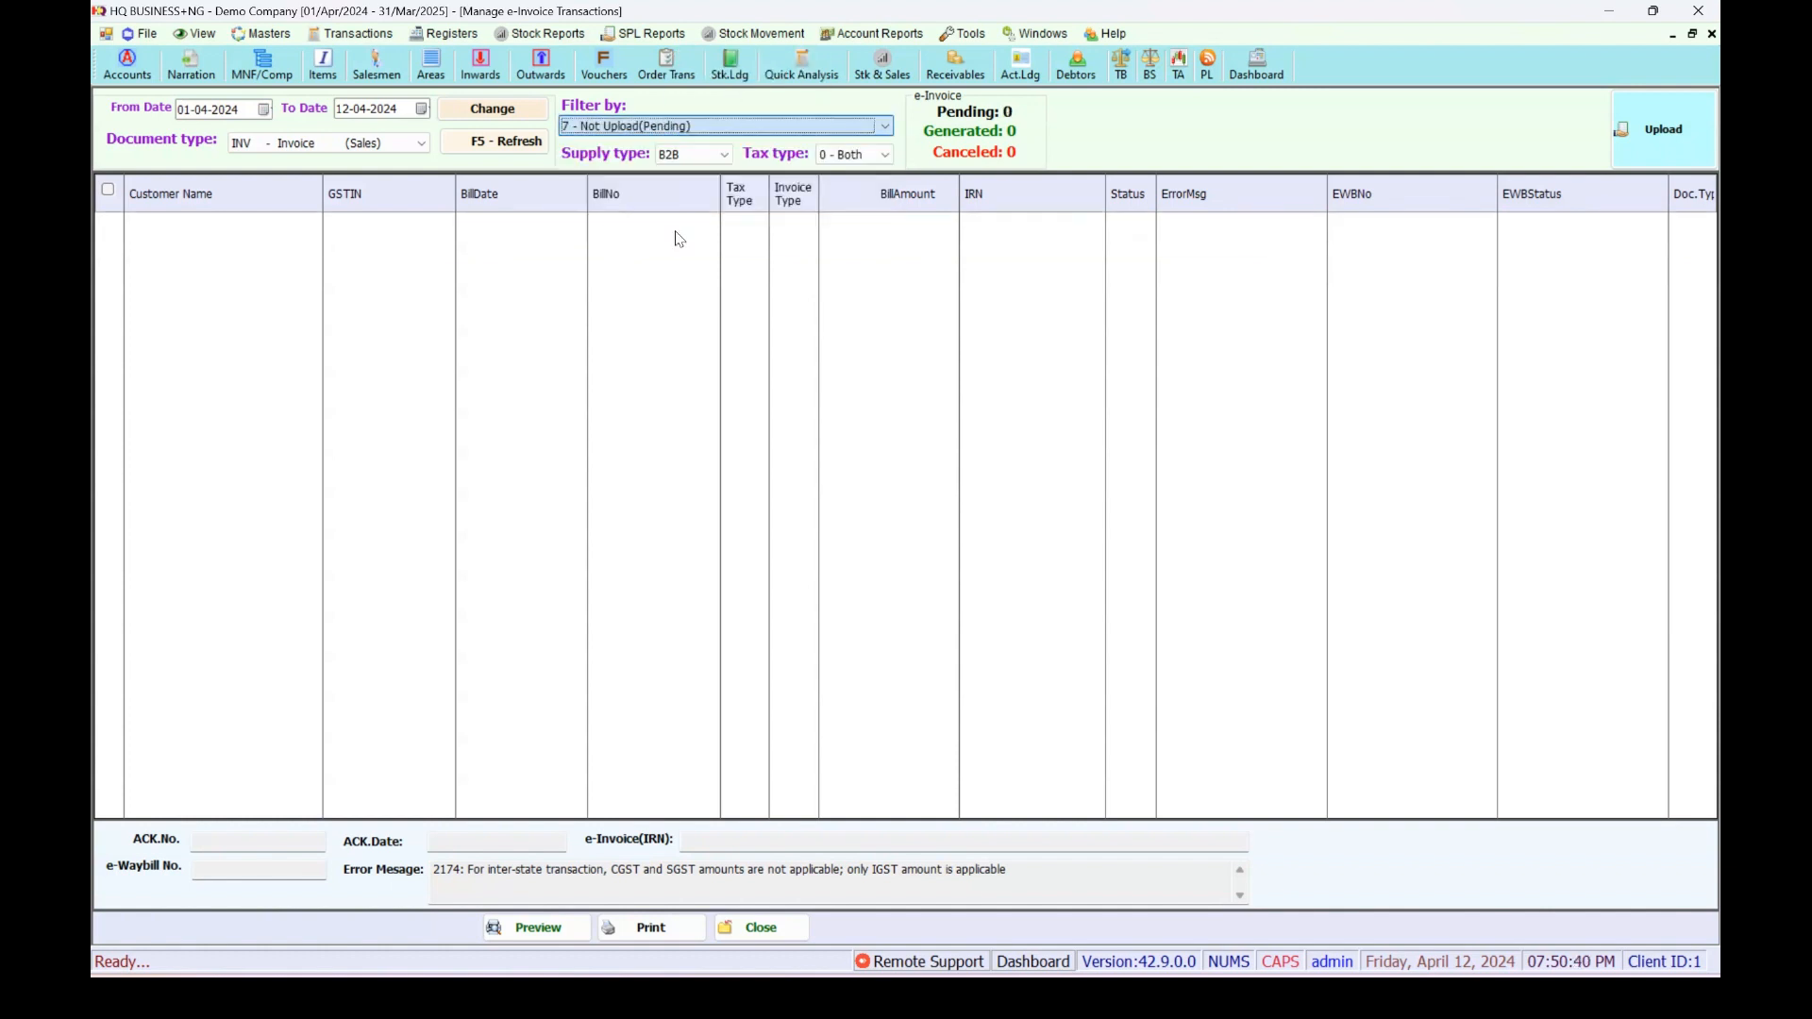
{"action": "left_click", "coordinate": [694, 133]}
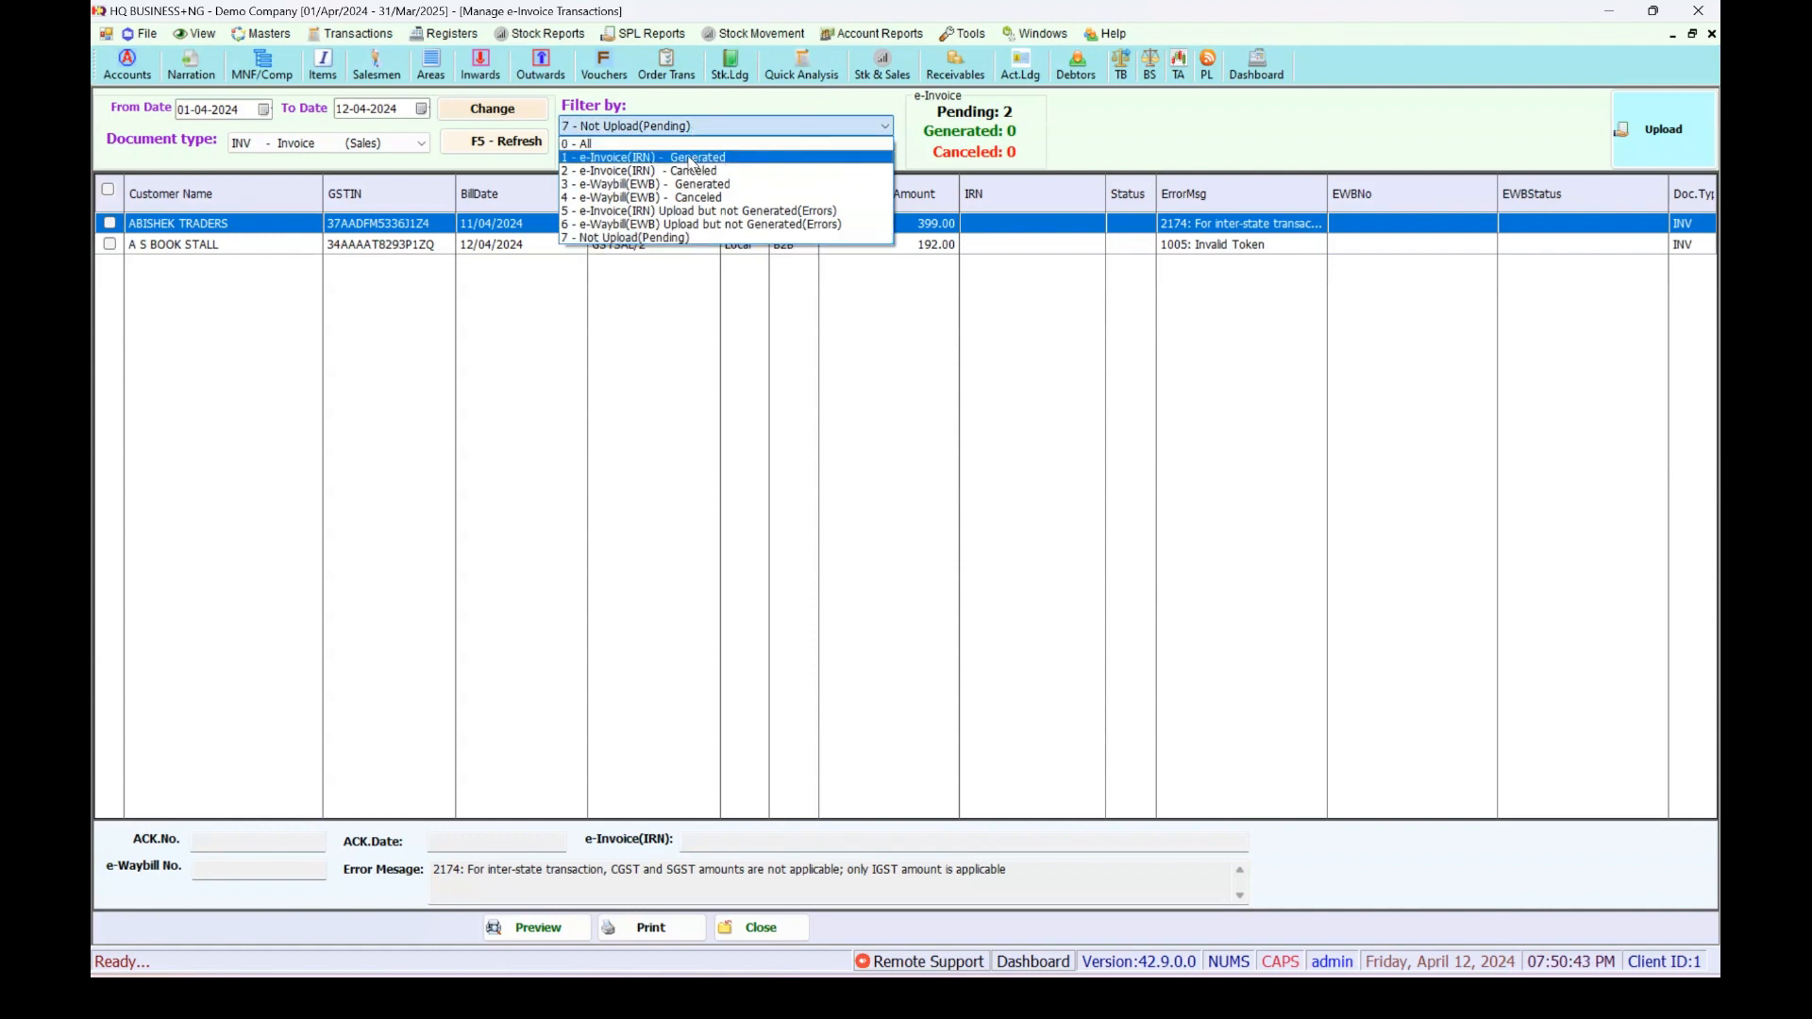
{"action": "left_click", "coordinate": [693, 159]}
{"action": "left_click", "coordinate": [689, 127]}
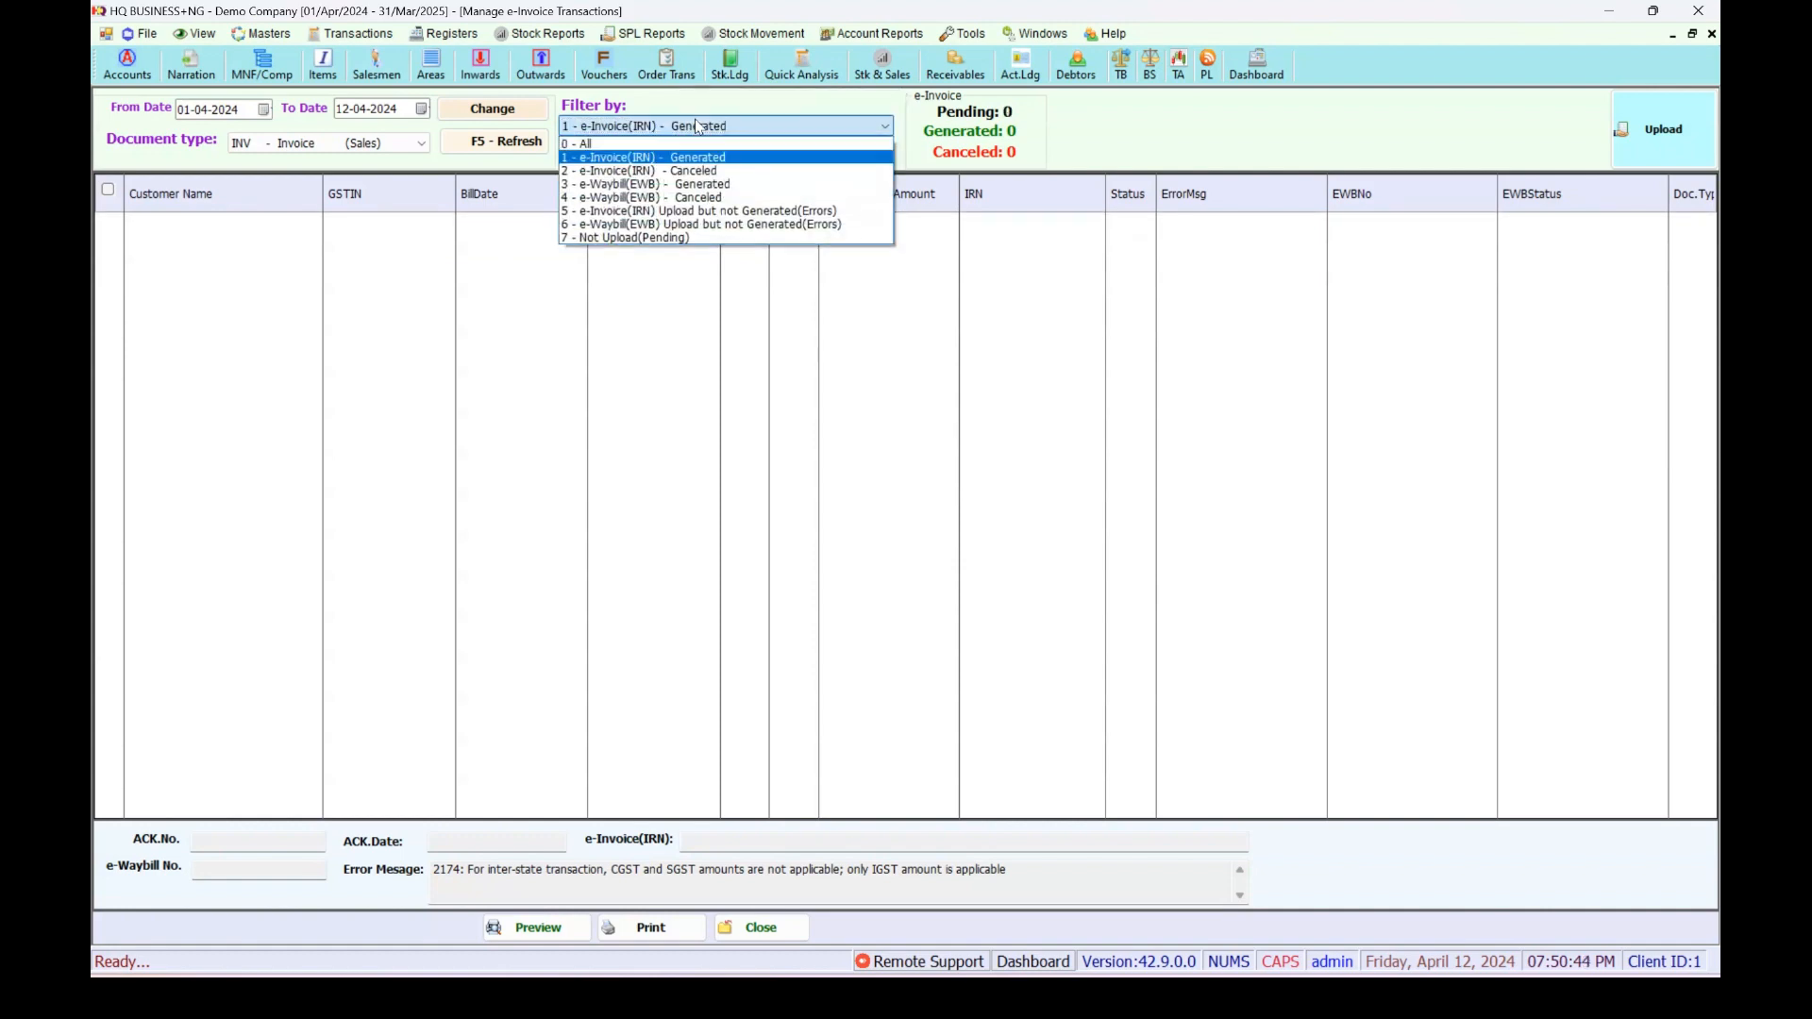
{"action": "left_click", "coordinate": [686, 171]}
List the CRN - Credit Note (Sales Return) documents with the filter 0 - All and check the available supply types.
{"action": "left_click", "coordinate": [312, 144]}
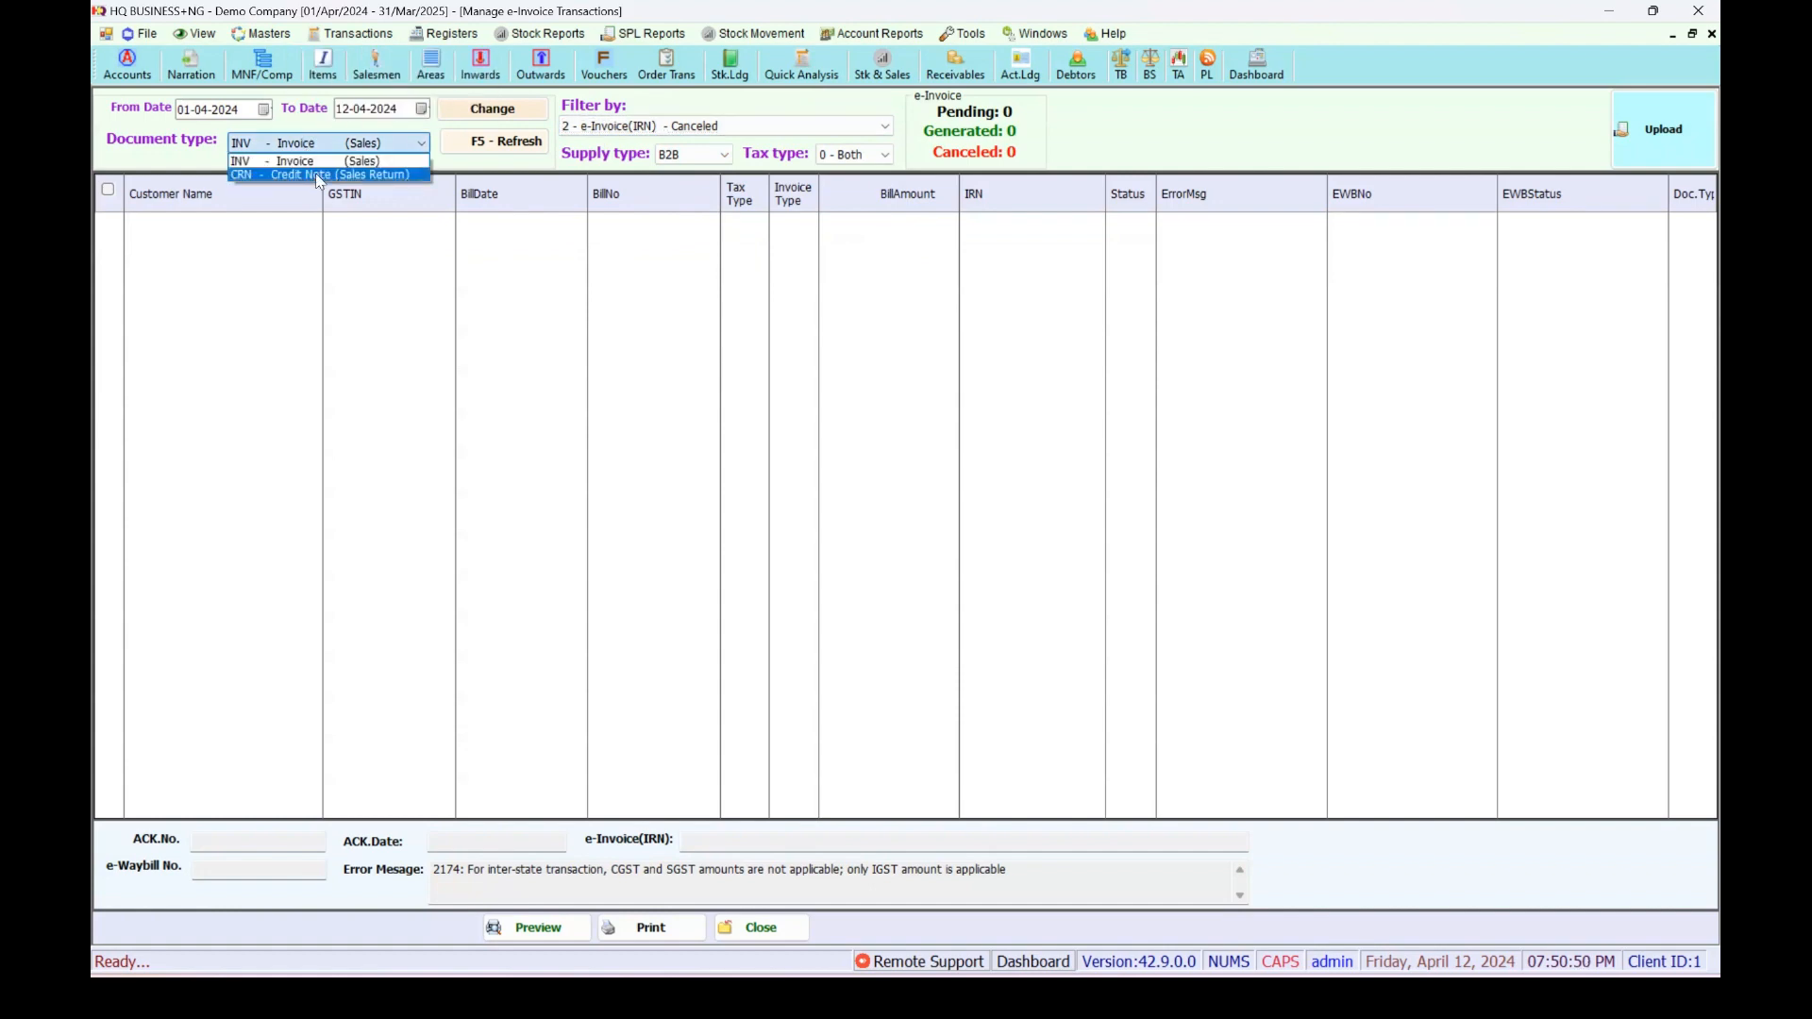
{"action": "left_click", "coordinate": [319, 176]}
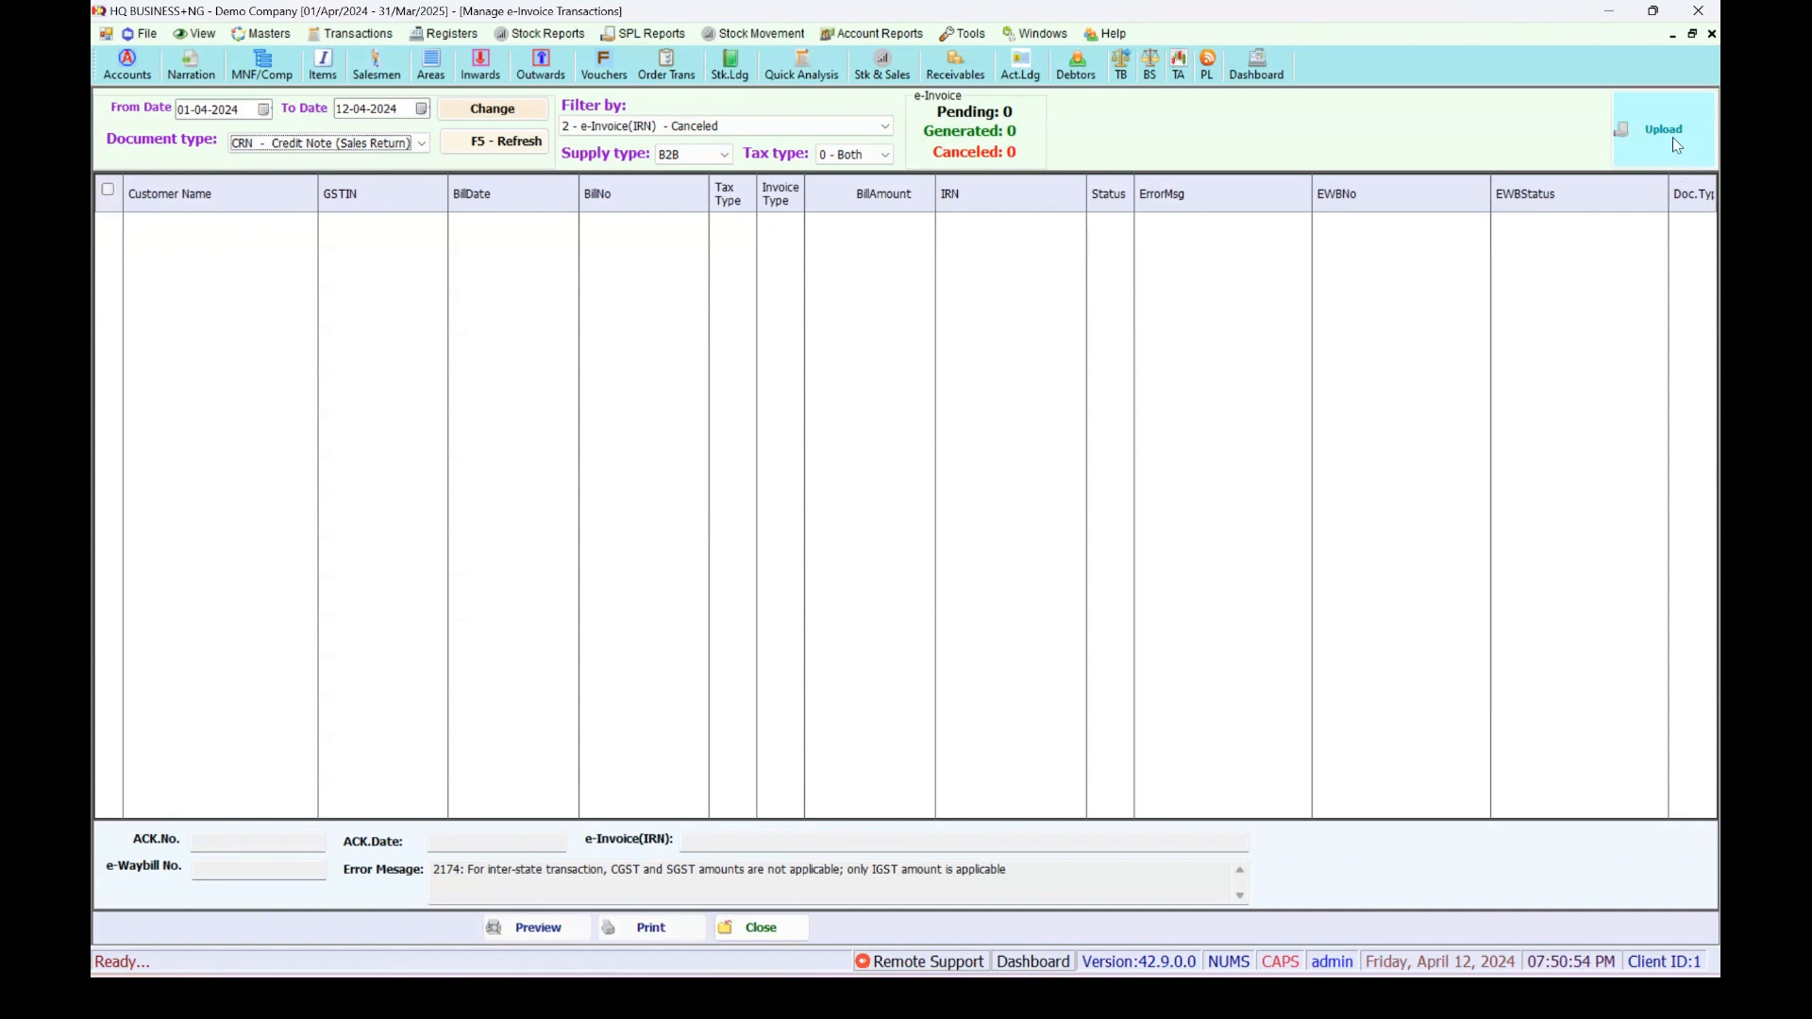
{"action": "left_click", "coordinate": [715, 128]}
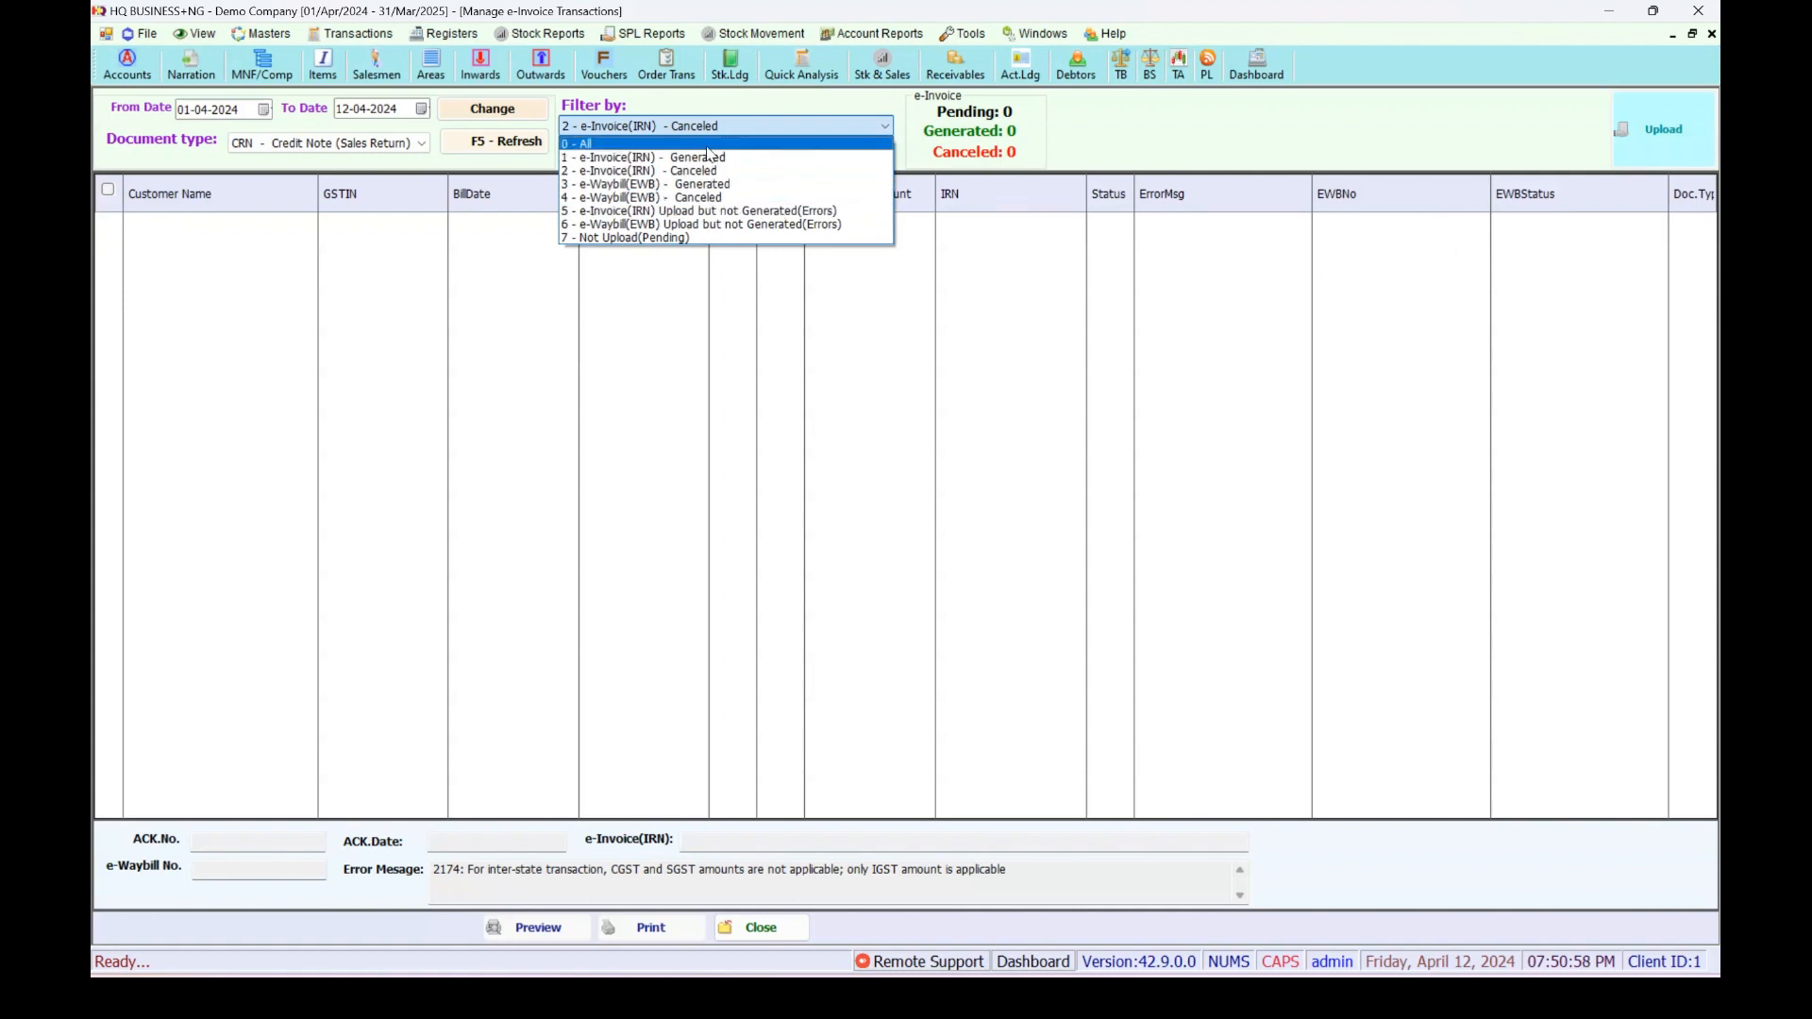
{"action": "left_click", "coordinate": [710, 144]}
{"action": "left_click", "coordinate": [699, 156]}
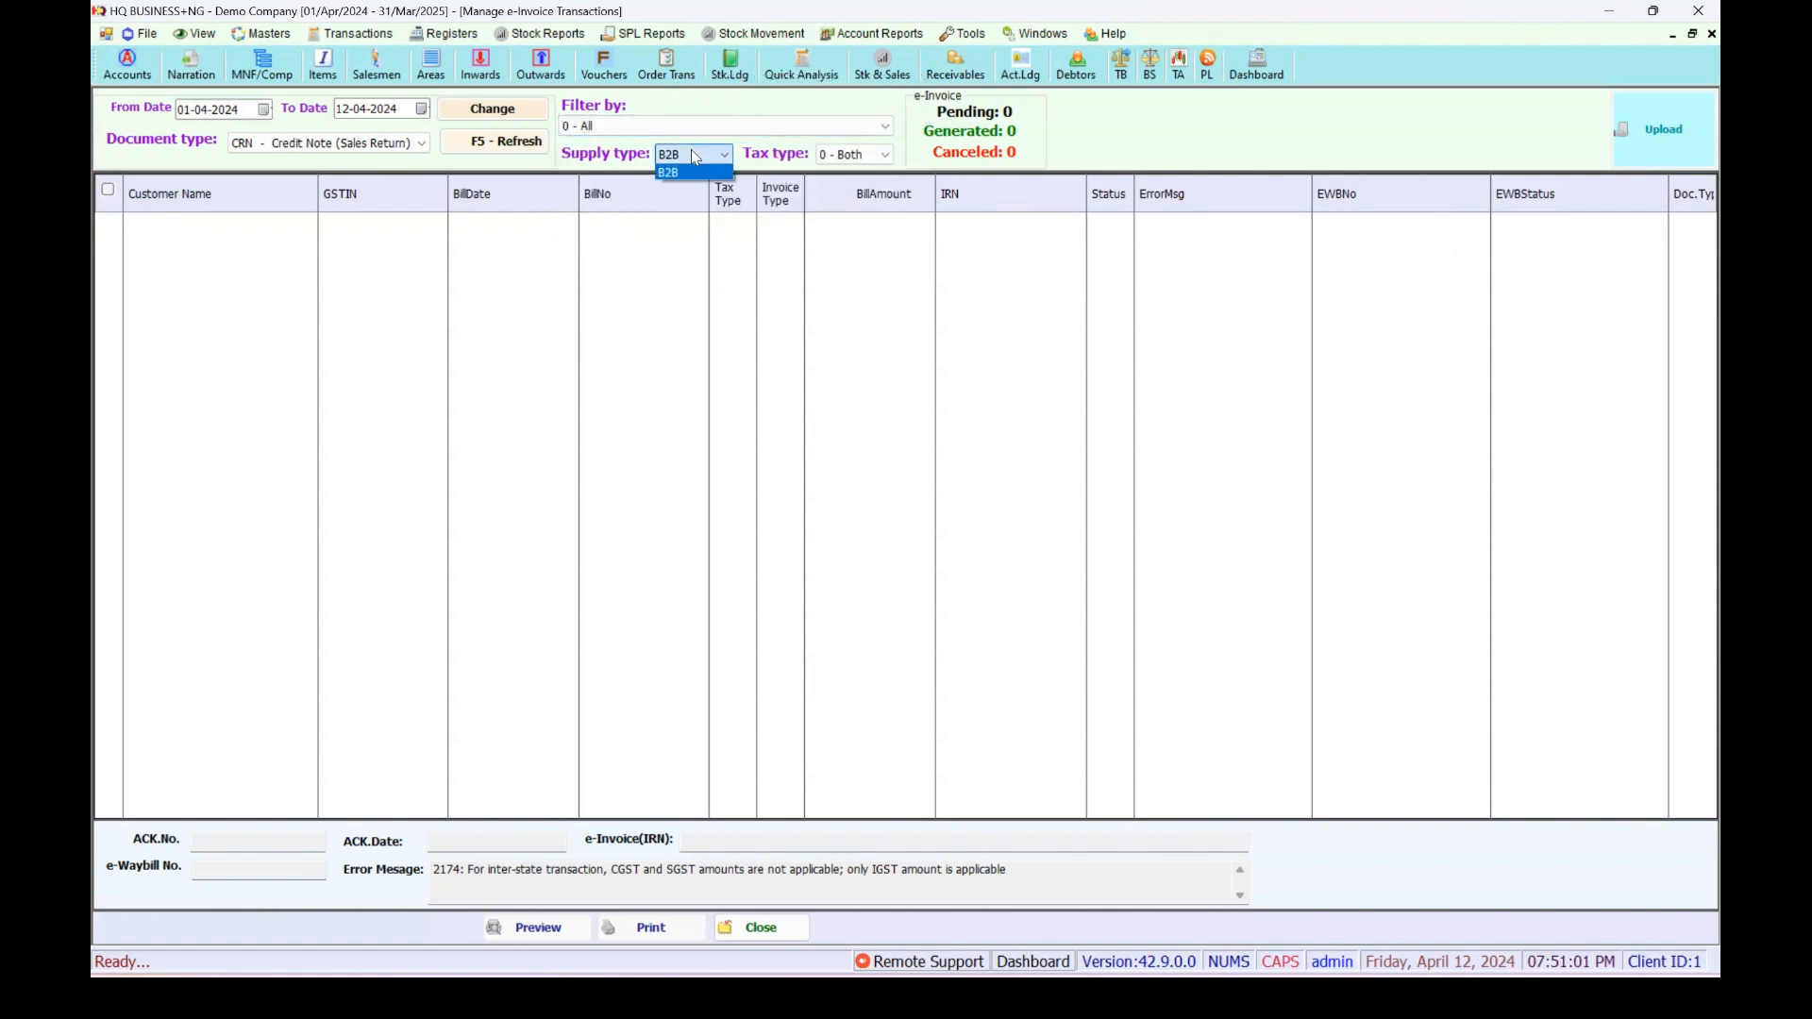
Return the document type to INV - Invoice (Sales) and recheck the error messages of both listed bills.
{"action": "left_click", "coordinate": [392, 149]}
{"action": "left_click", "coordinate": [387, 147]}
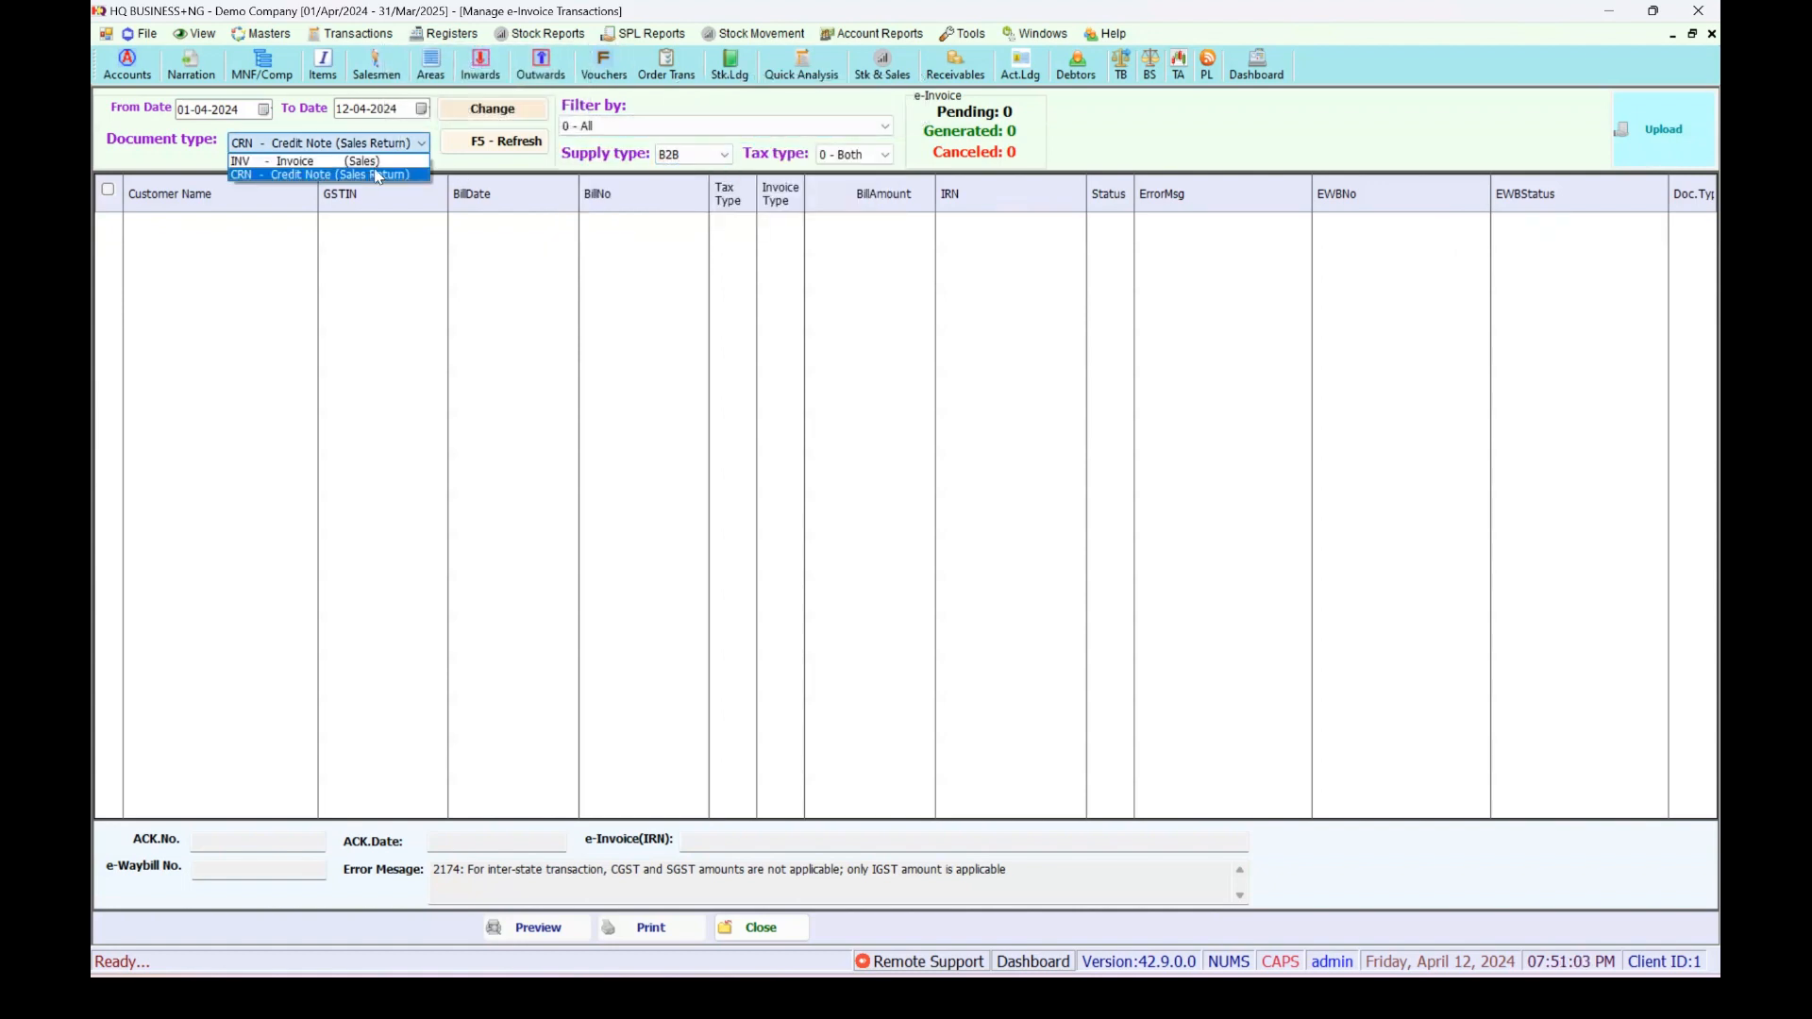
{"action": "left_click", "coordinate": [379, 159]}
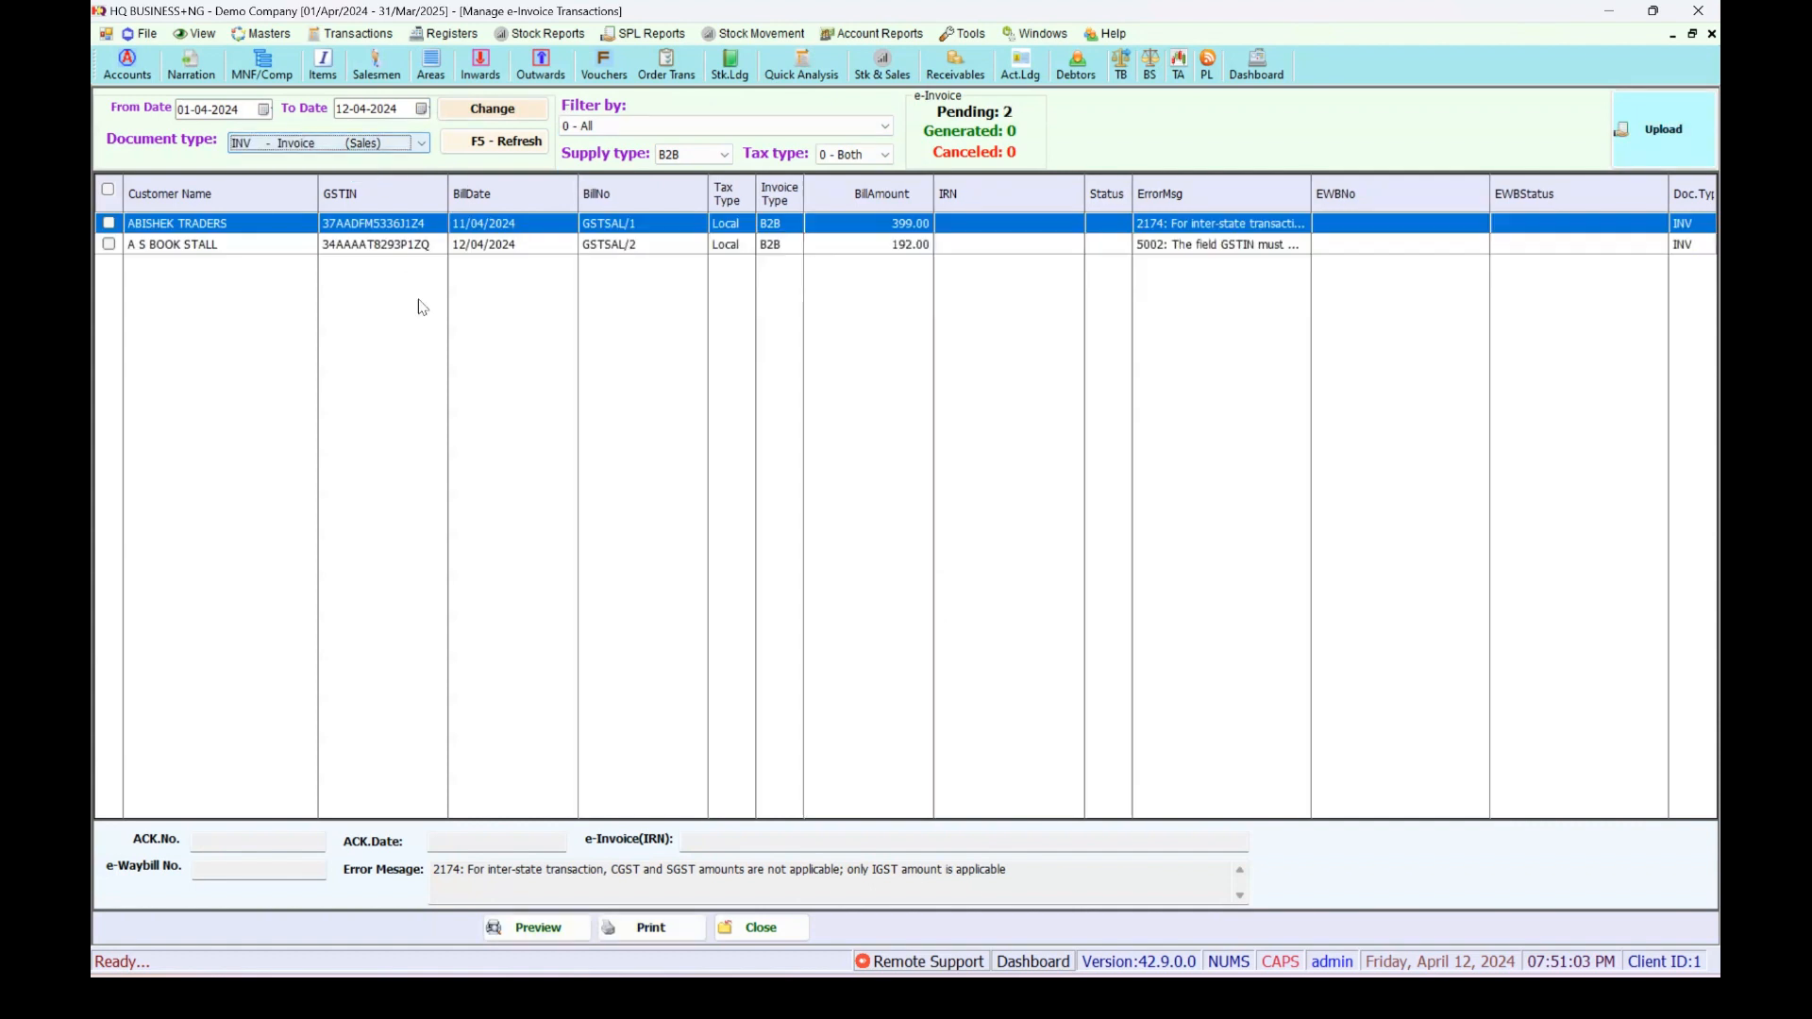
{"action": "left_click", "coordinate": [692, 247]}
{"action": "left_click", "coordinate": [692, 228]}
{"action": "left_click", "coordinate": [991, 247]}
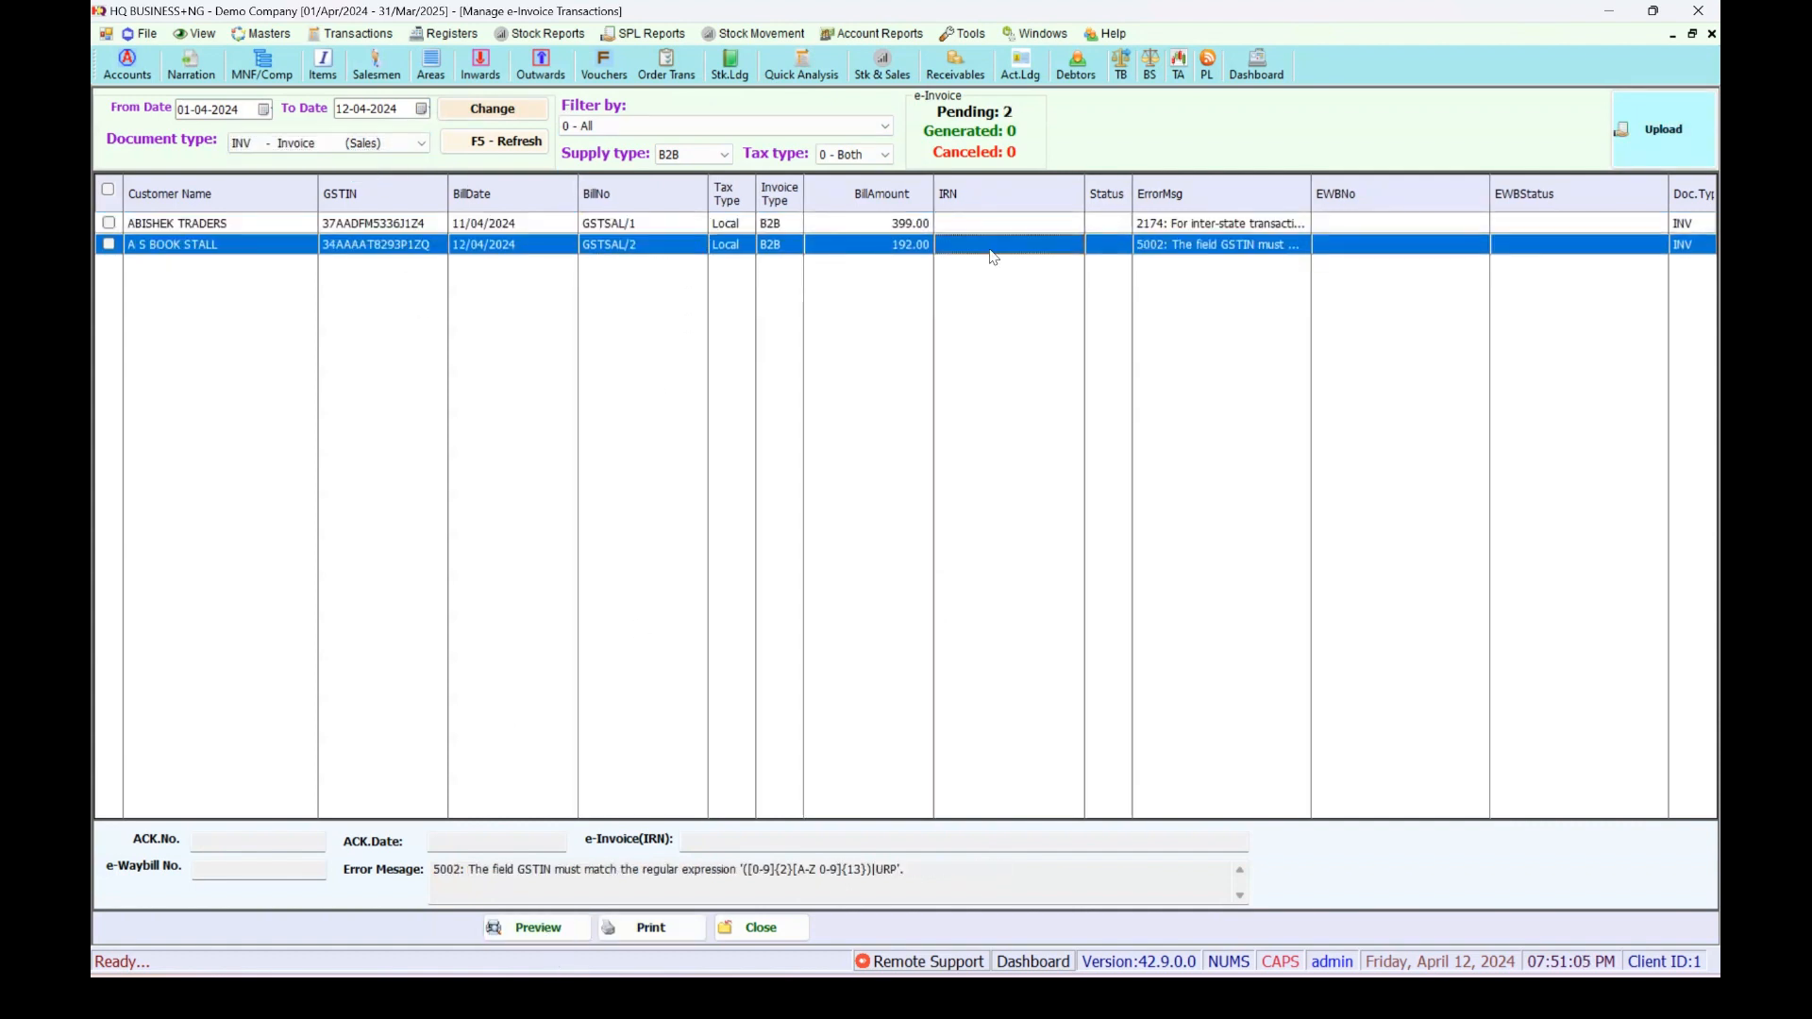
Preview the ABISHEK TRADERS bill as an e-invoice with Windows(Laser Printer) and the GST-FULL - e-Invoice.rpt format, dismissing the missing formula fields notice.
{"action": "left_click", "coordinate": [1034, 229]}
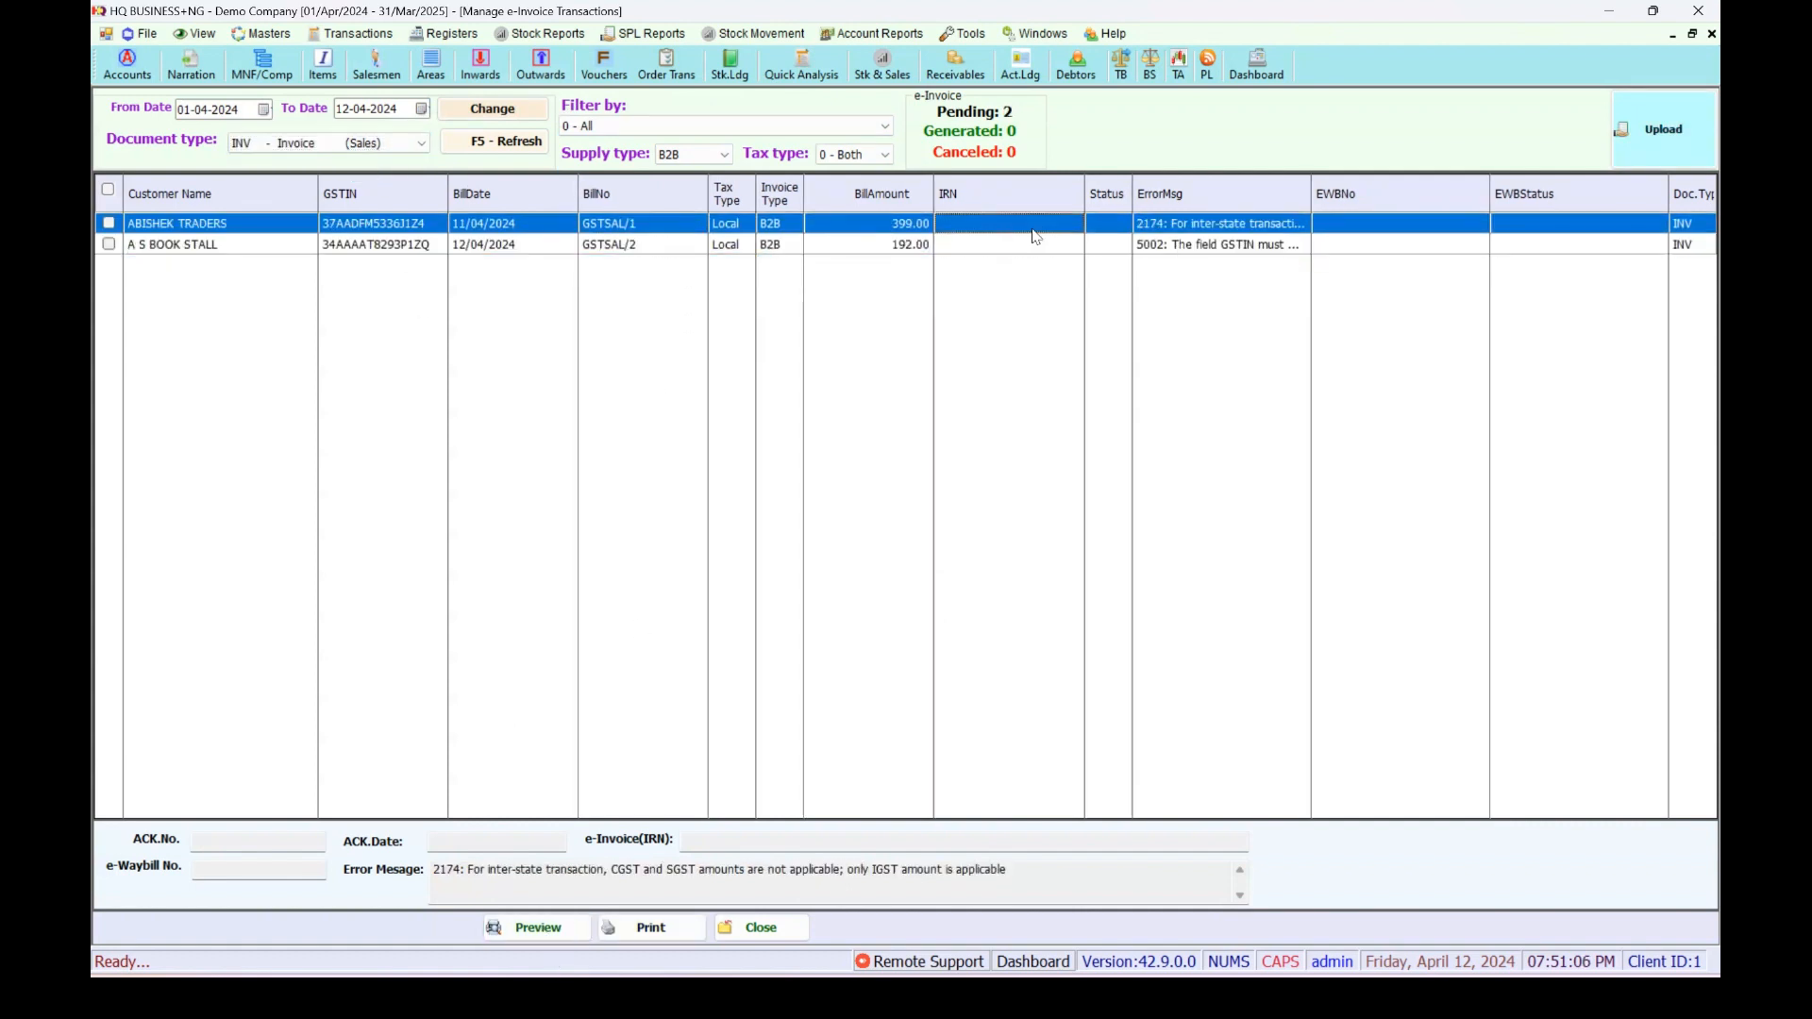
{"action": "left_click", "coordinate": [538, 928]}
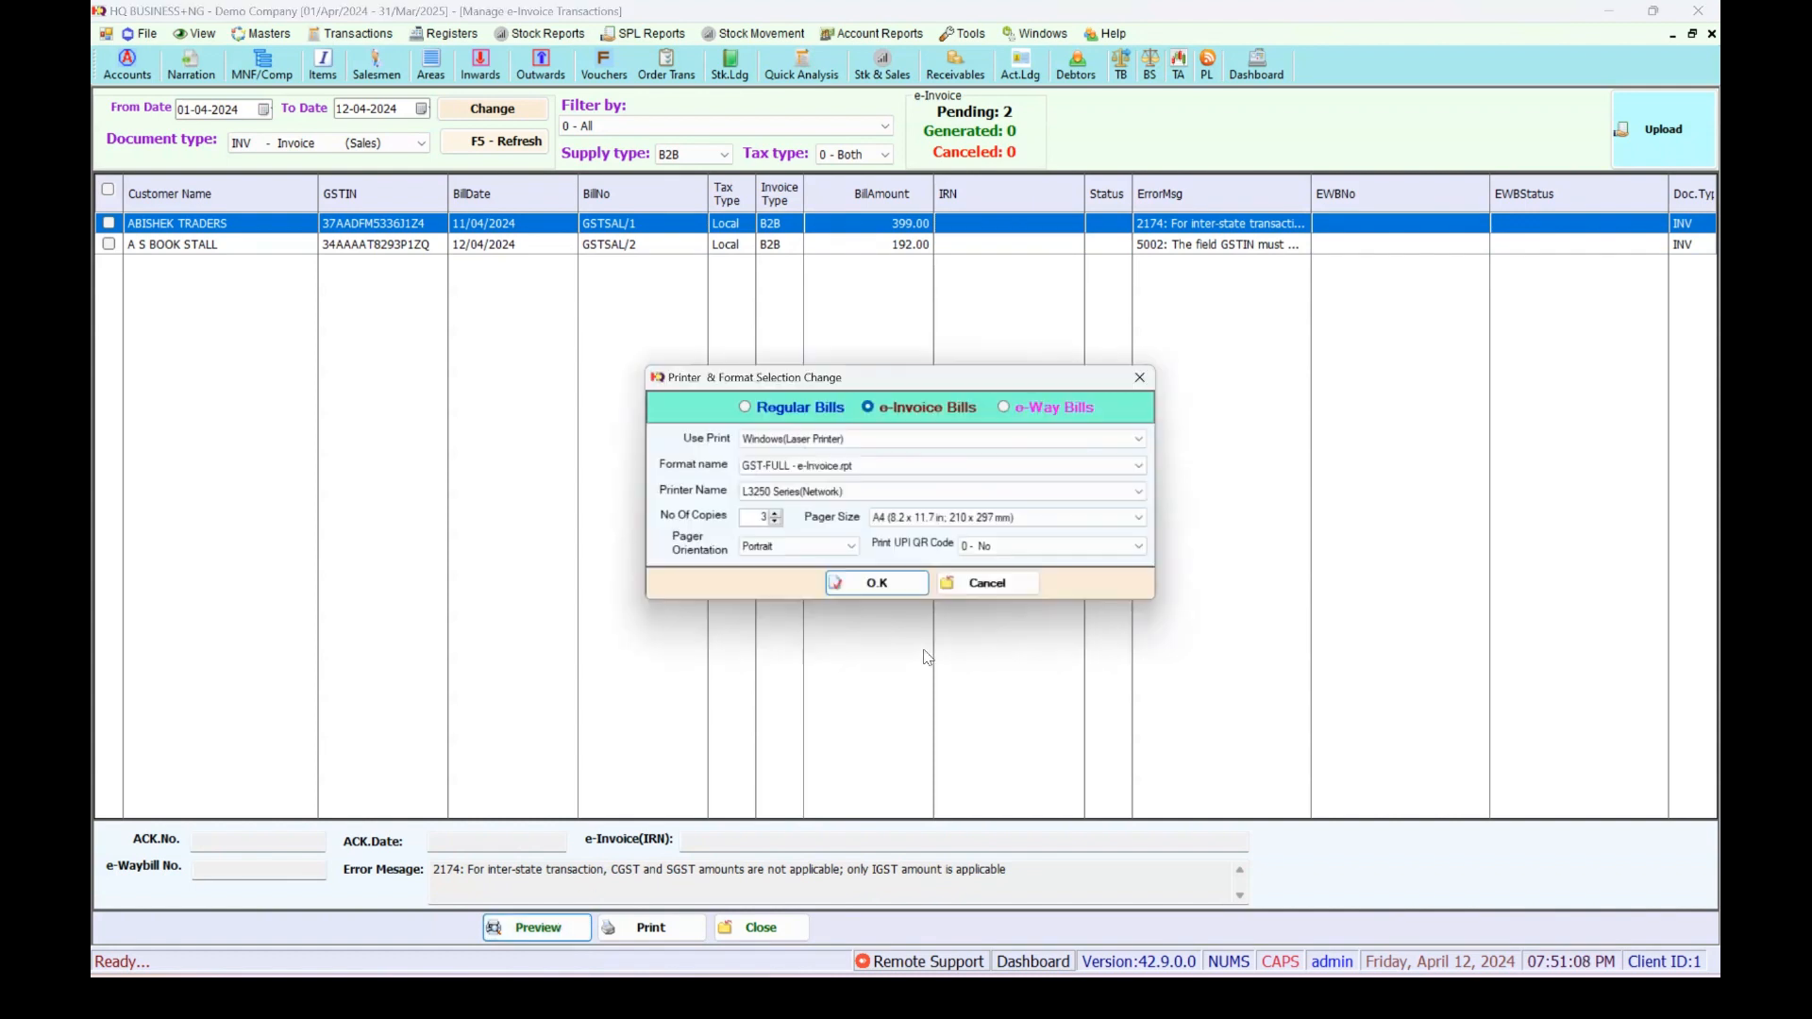
{"action": "left_click", "coordinate": [939, 440]}
{"action": "left_click", "coordinate": [939, 455]}
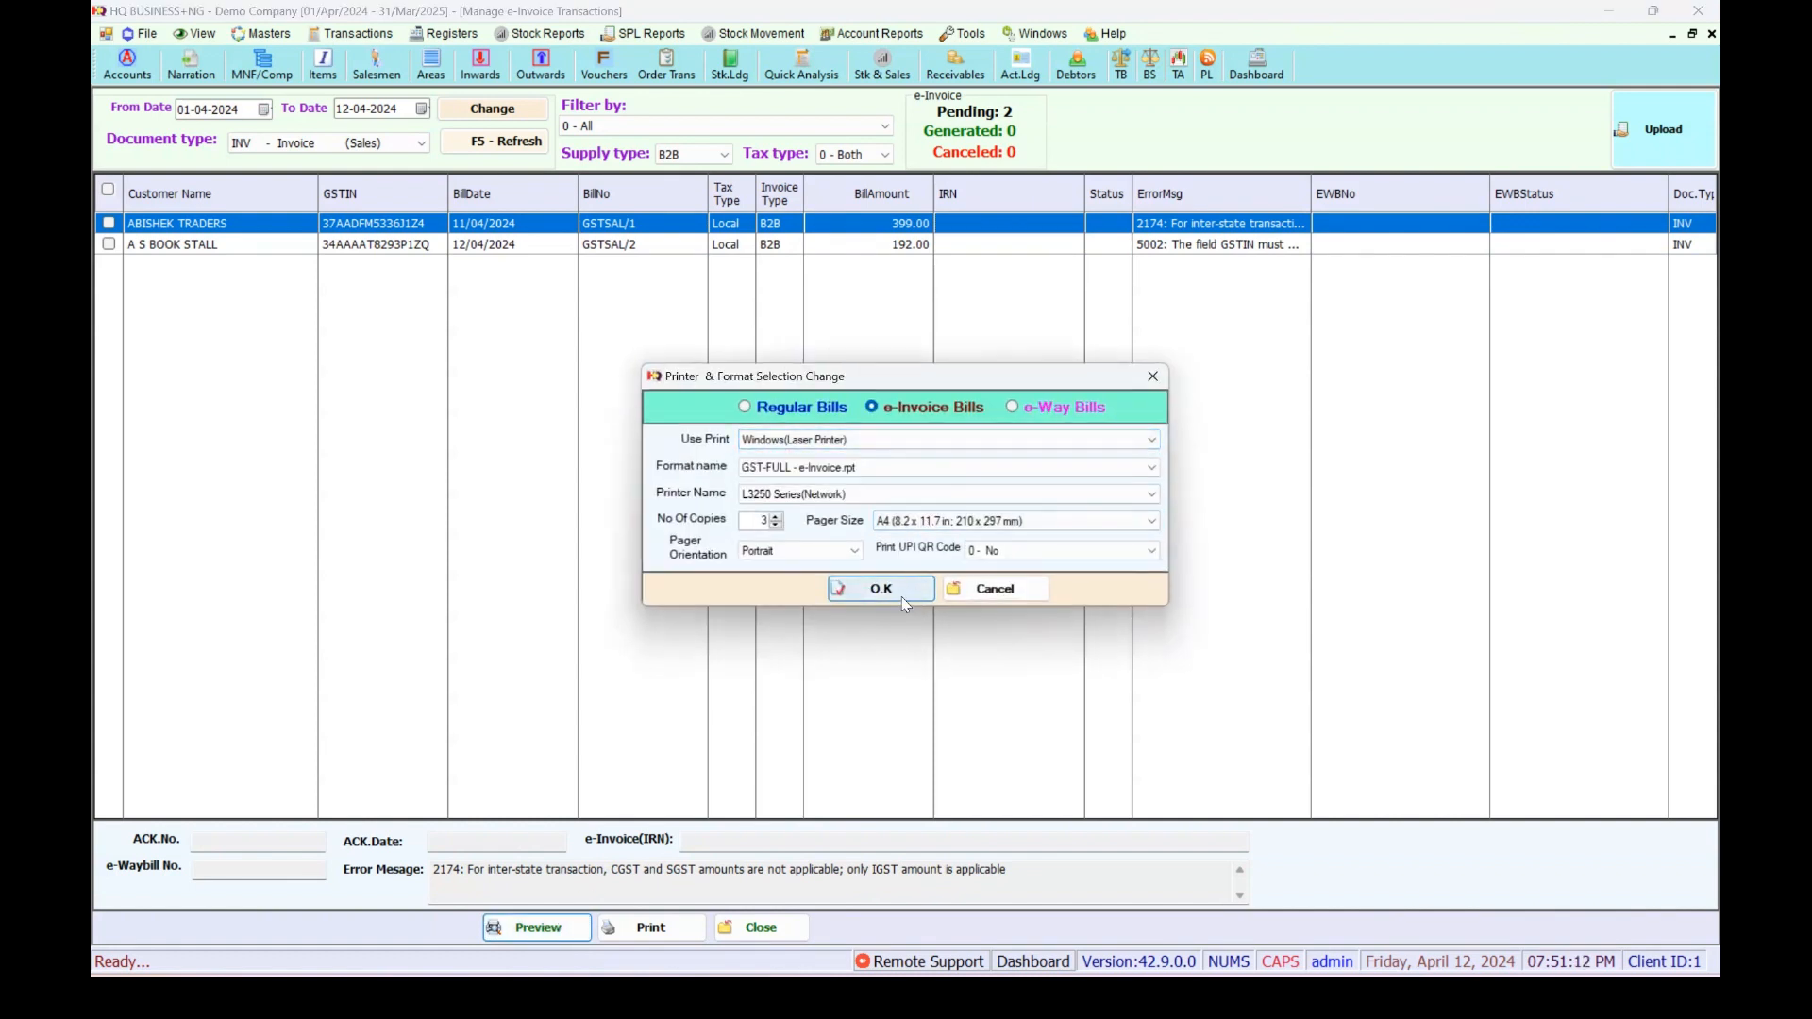
{"action": "left_click", "coordinate": [904, 591]}
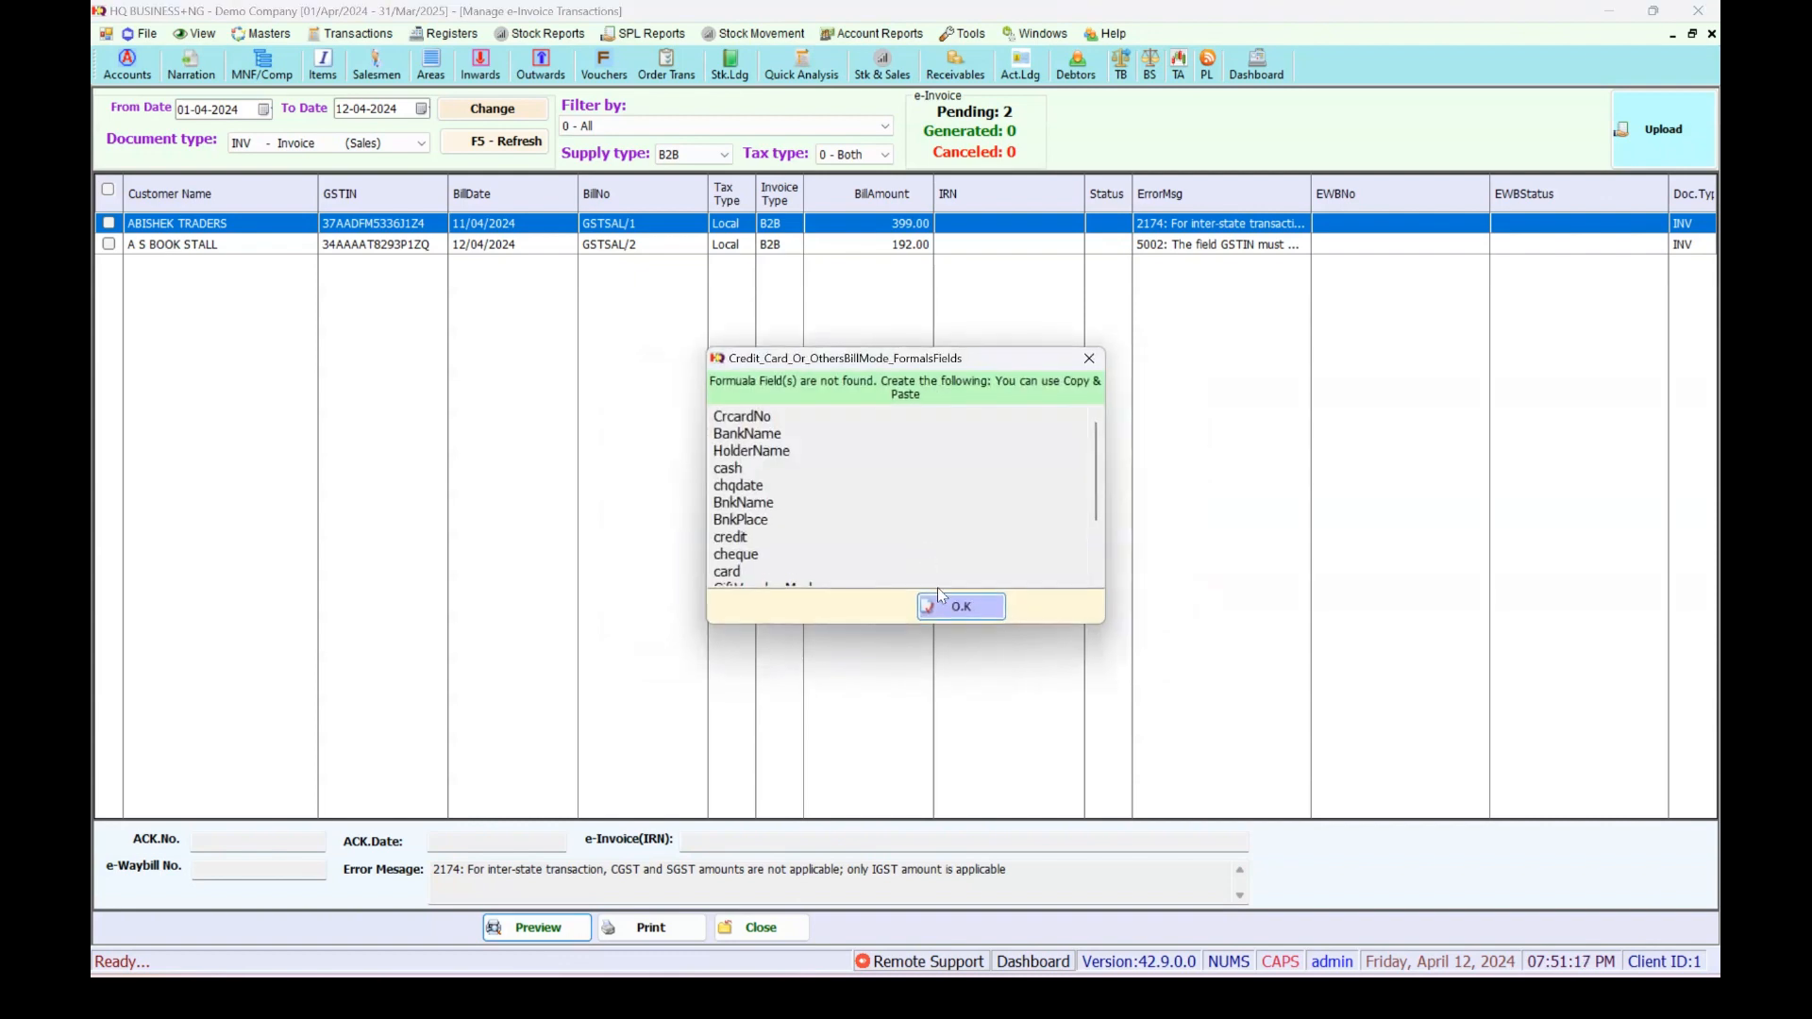
{"action": "left_click", "coordinate": [942, 602]}
{"action": "left_click", "coordinate": [957, 605]}
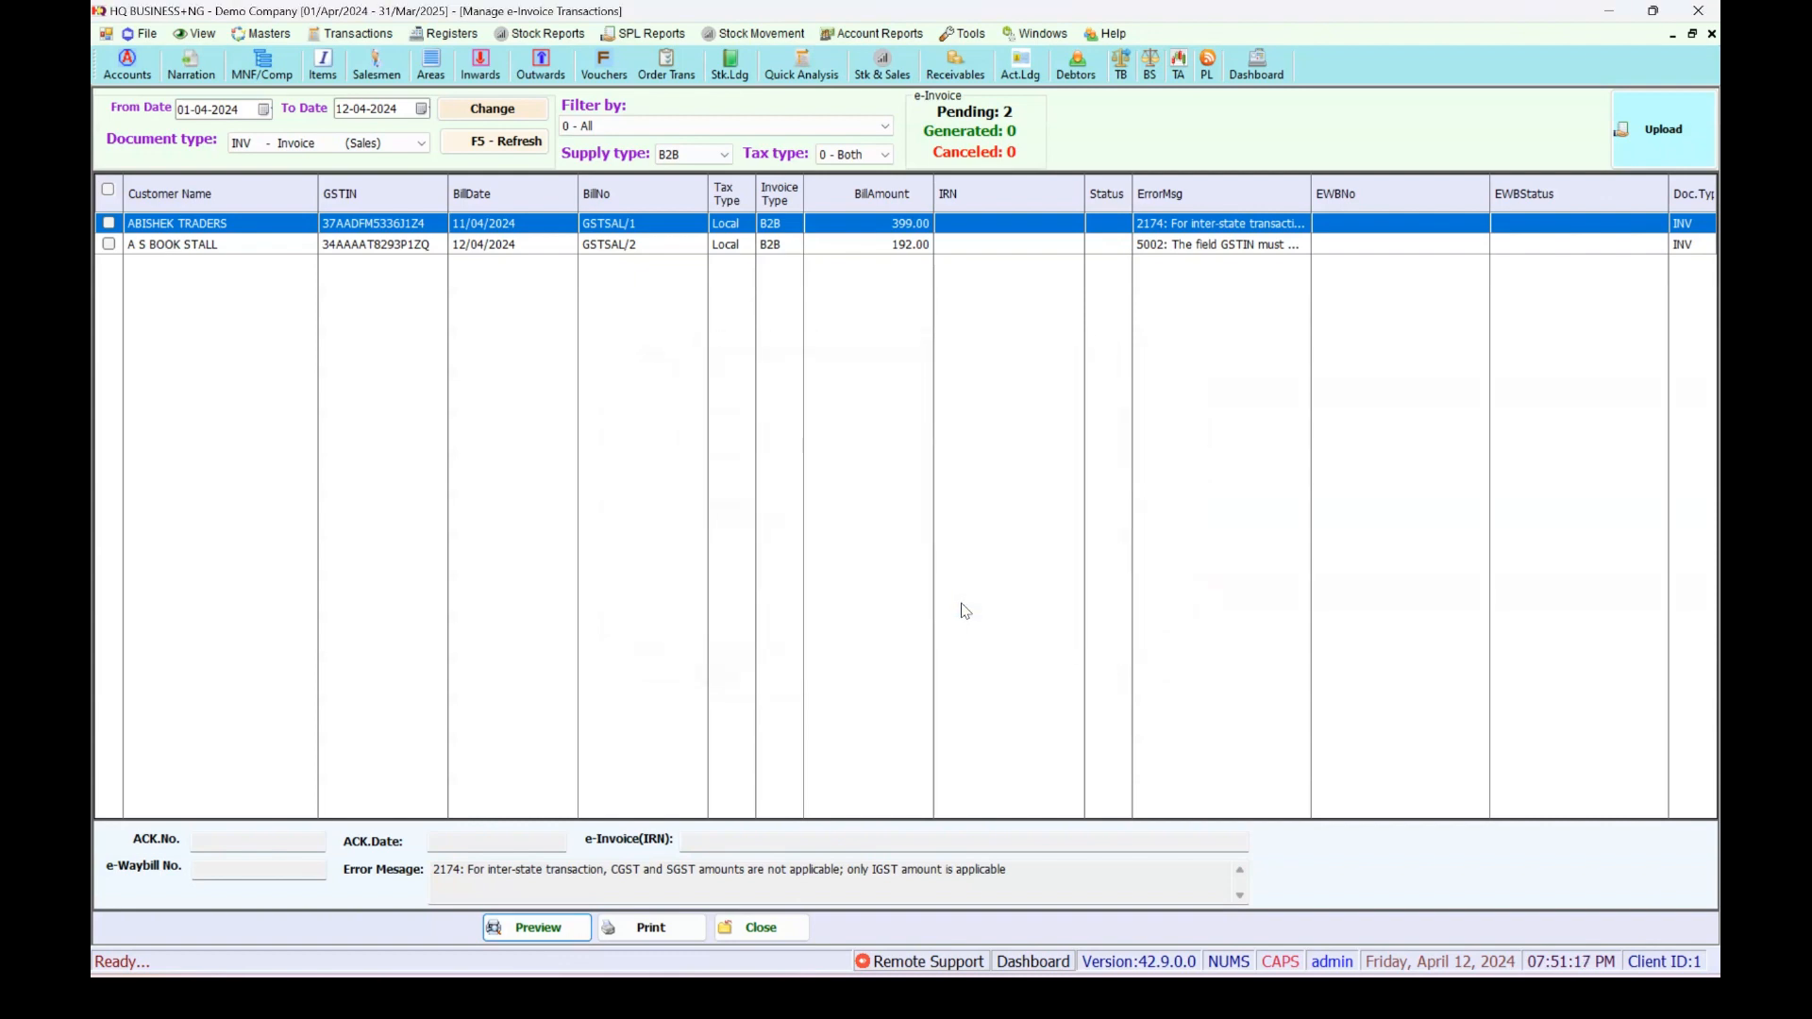
{"action": "left_click", "coordinate": [964, 609]}
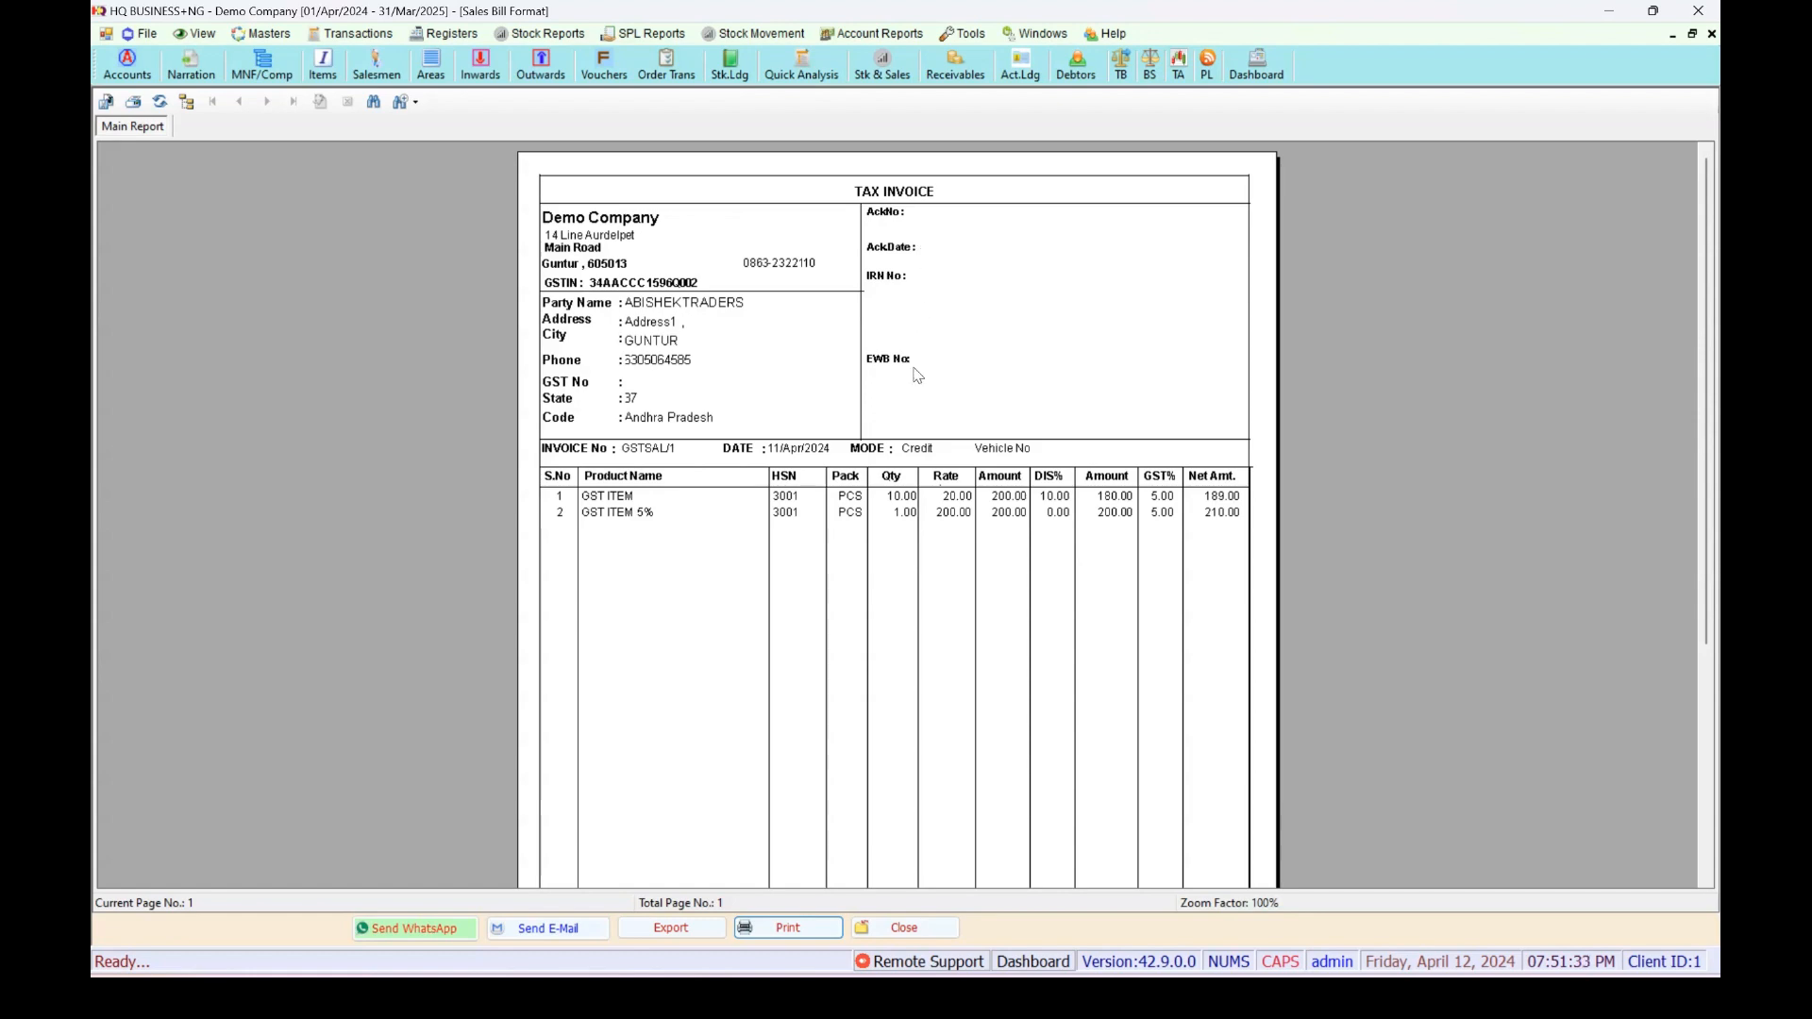
Examine the tax totals and the Bank Details section at the end of the previewed tax invoice.
{"action": "scroll", "coordinate": [888, 592], "scroll_direction": "down", "scroll_amount": 5}
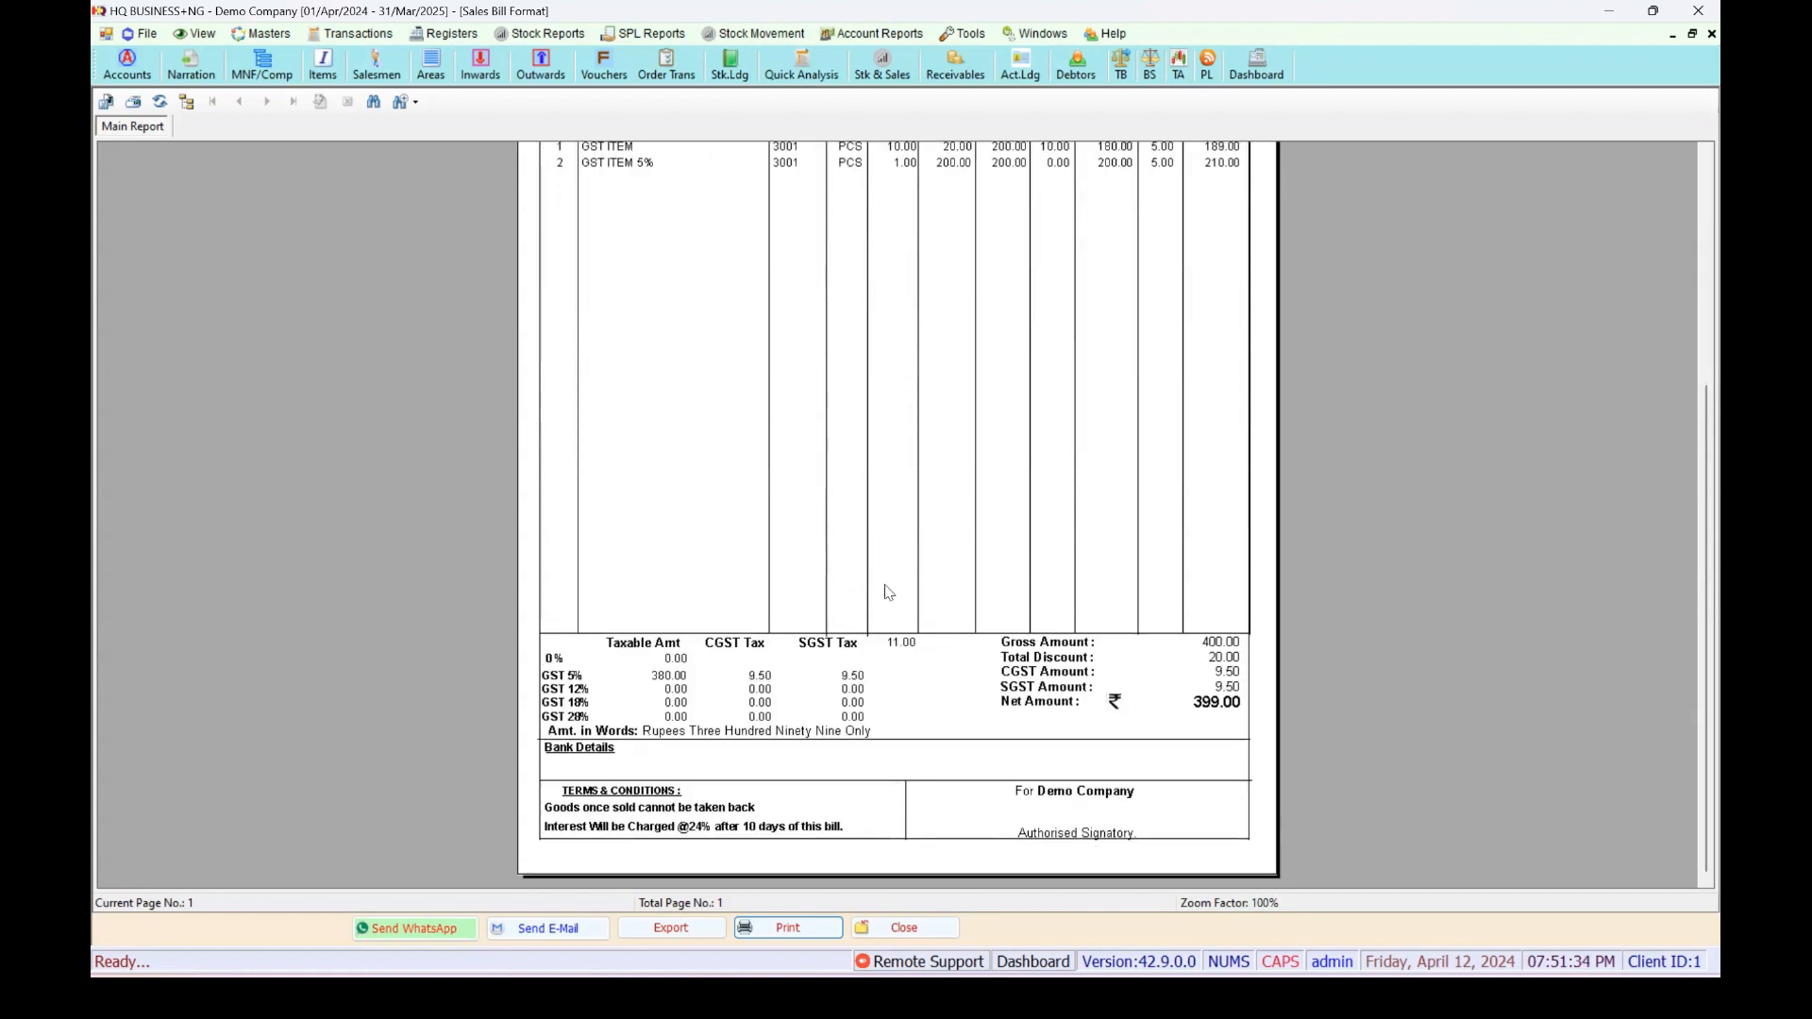
{"action": "left_click", "coordinate": [658, 776]}
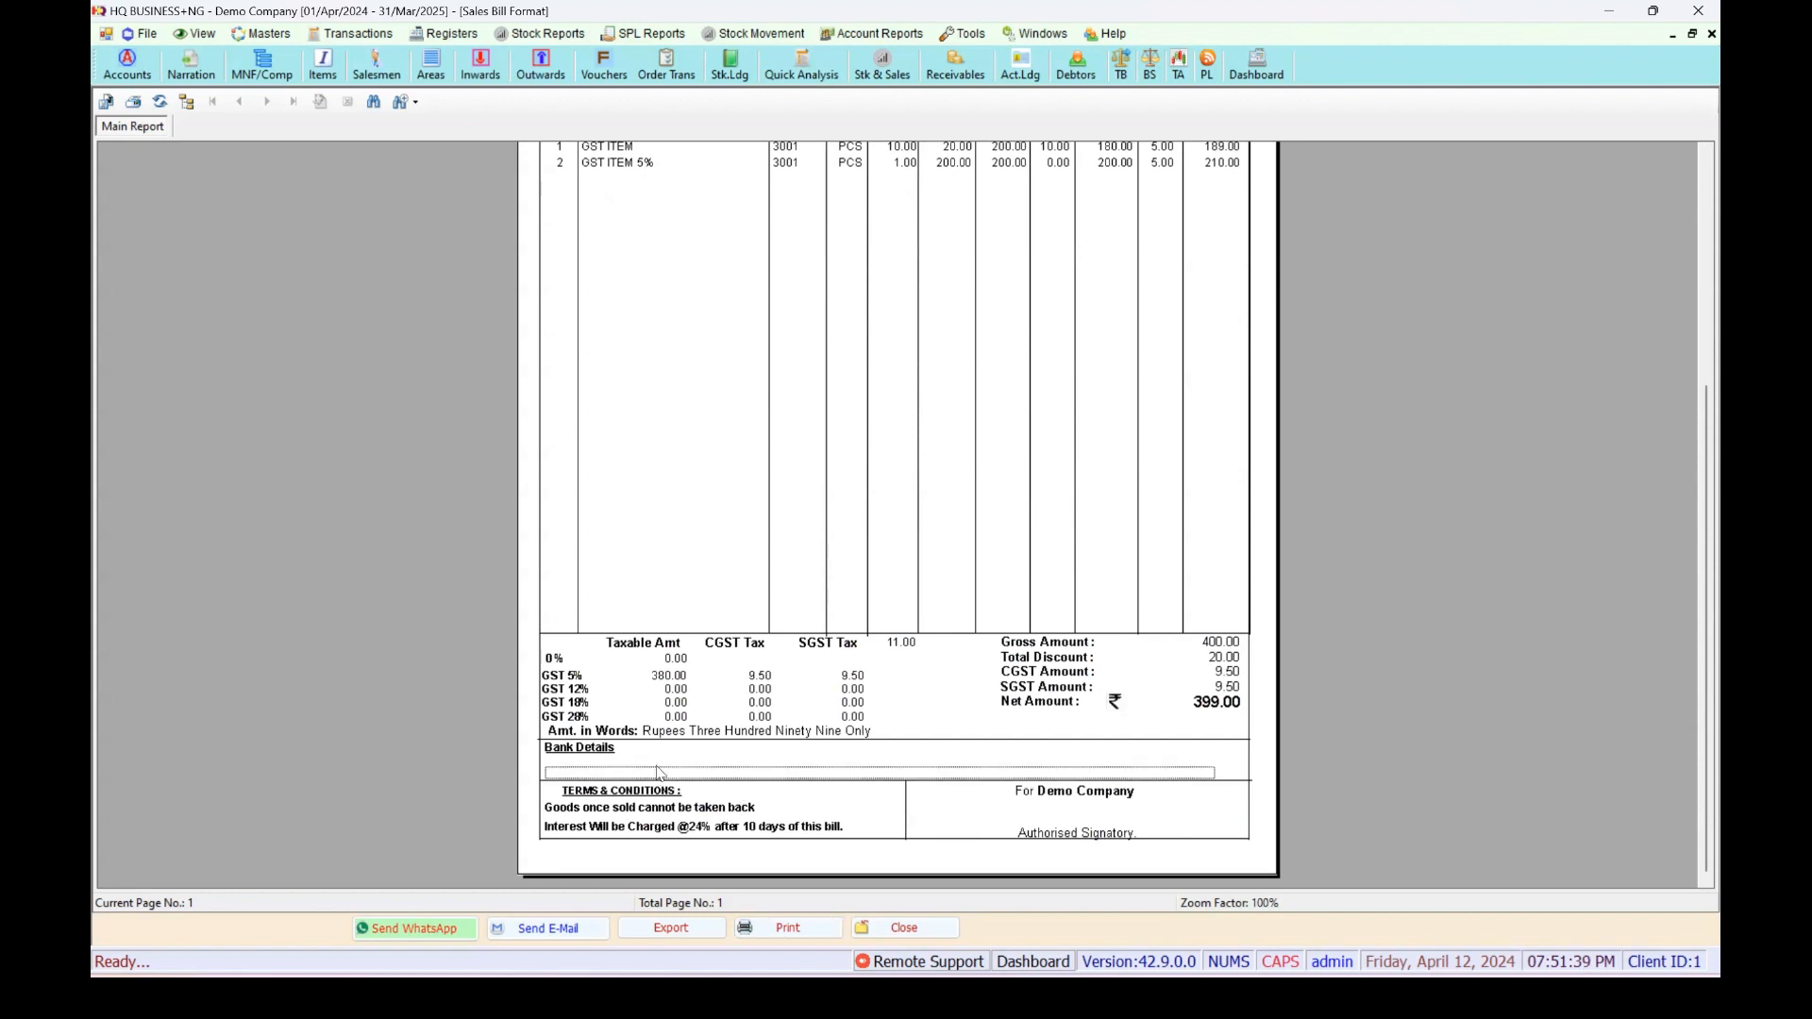
{"action": "left_click", "coordinate": [668, 761]}
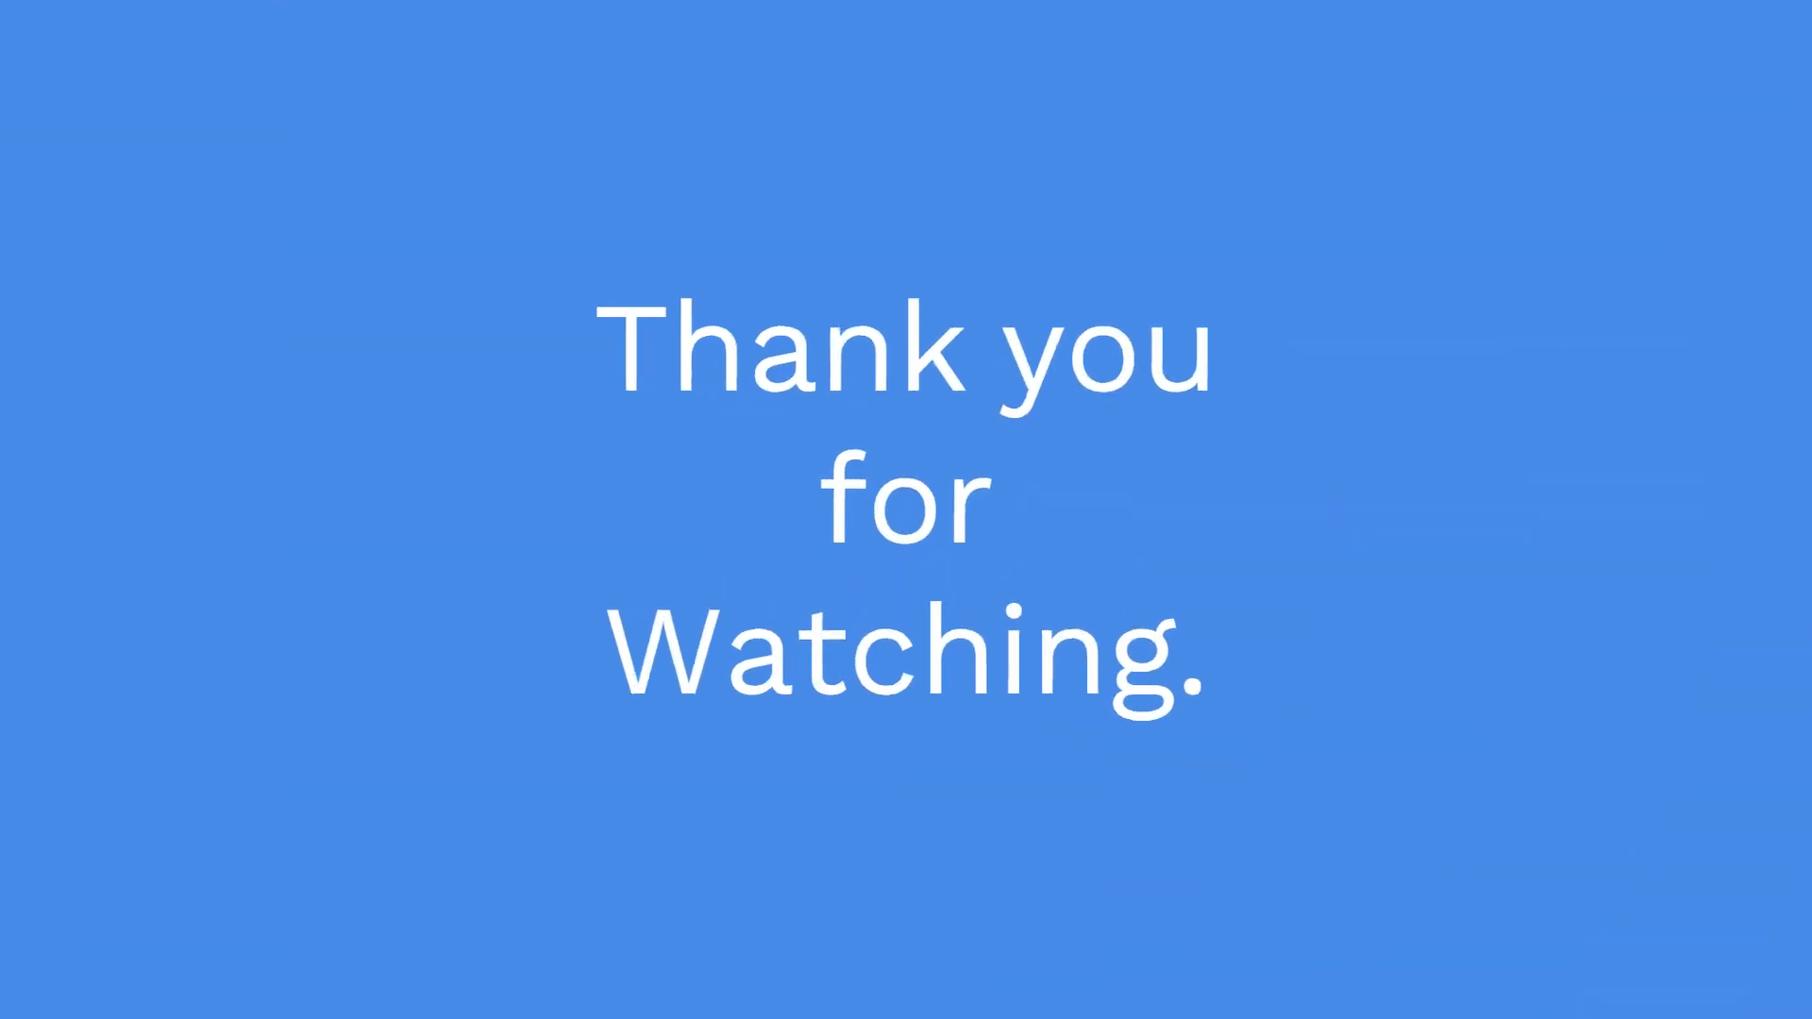